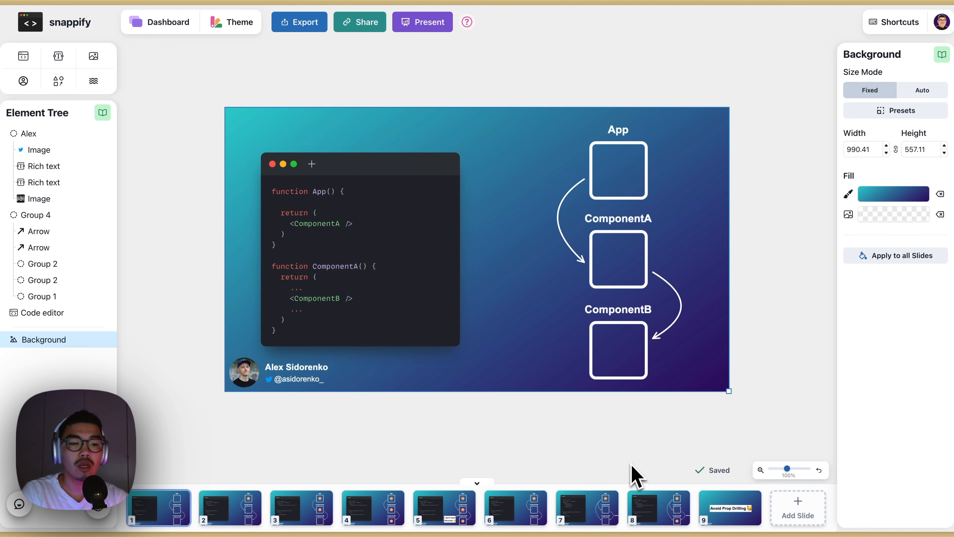
# Preview the prop drilling presentation from slide 3 through its final slide, then exit presentation mode.
pyautogui.click(302, 508)
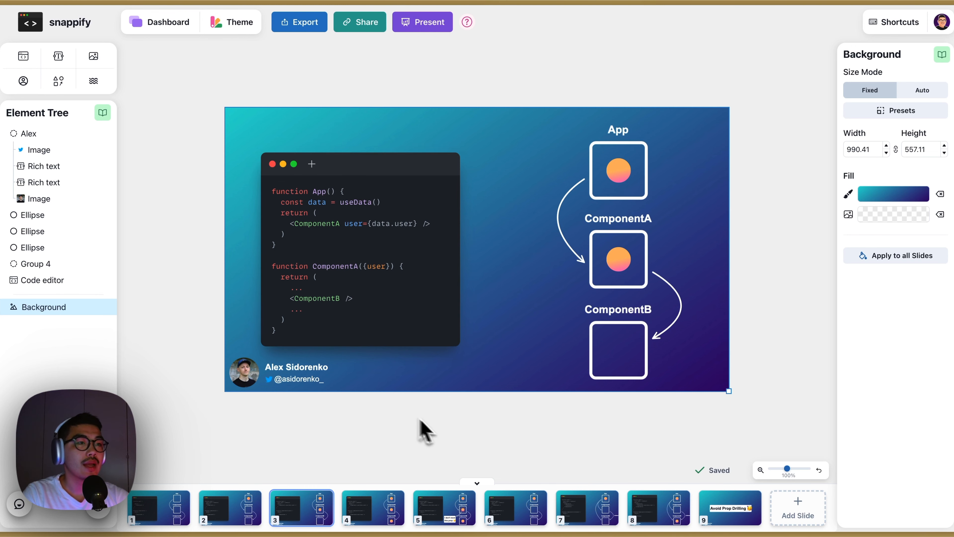
pyautogui.click(436, 23)
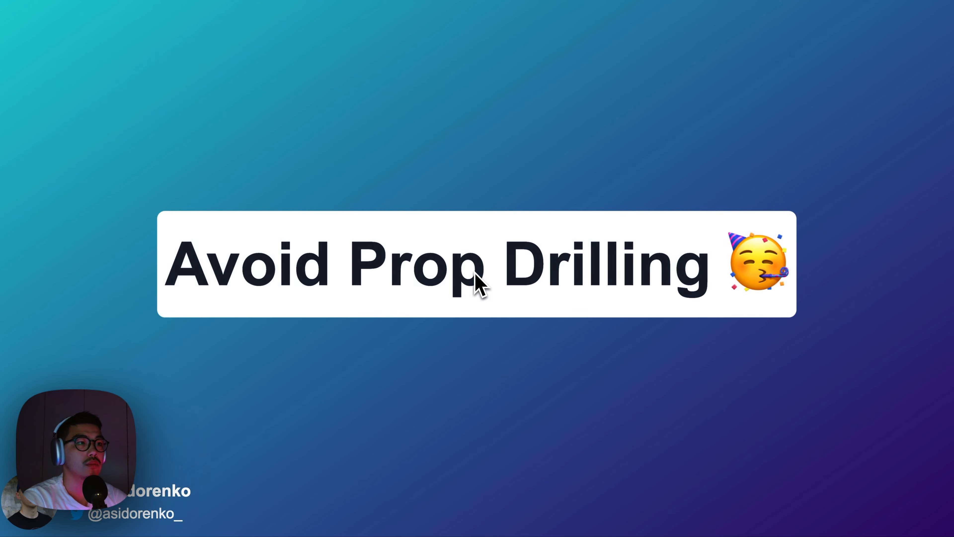
pyautogui.press('Escape')
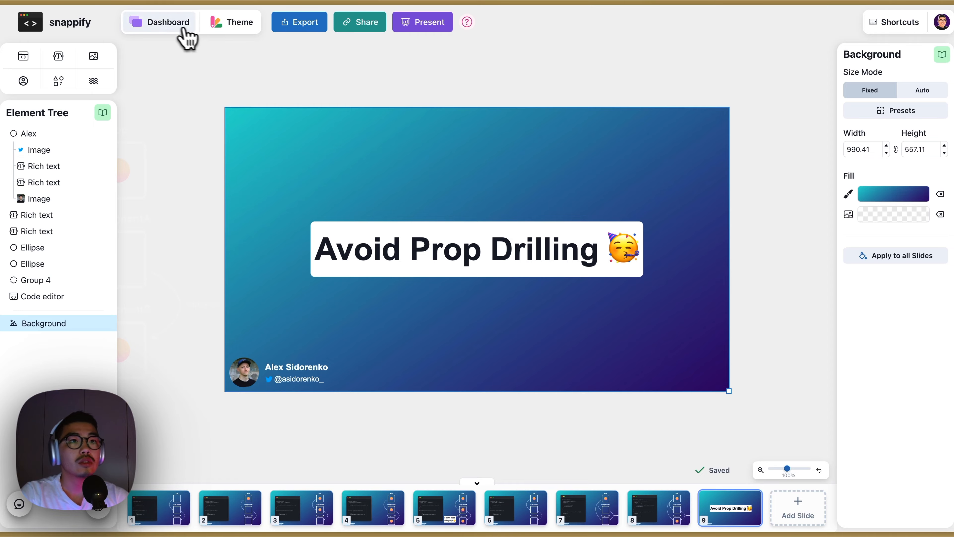
# Create a blank snap in the current dashboard folder and open it for editing.
pyautogui.click(168, 23)
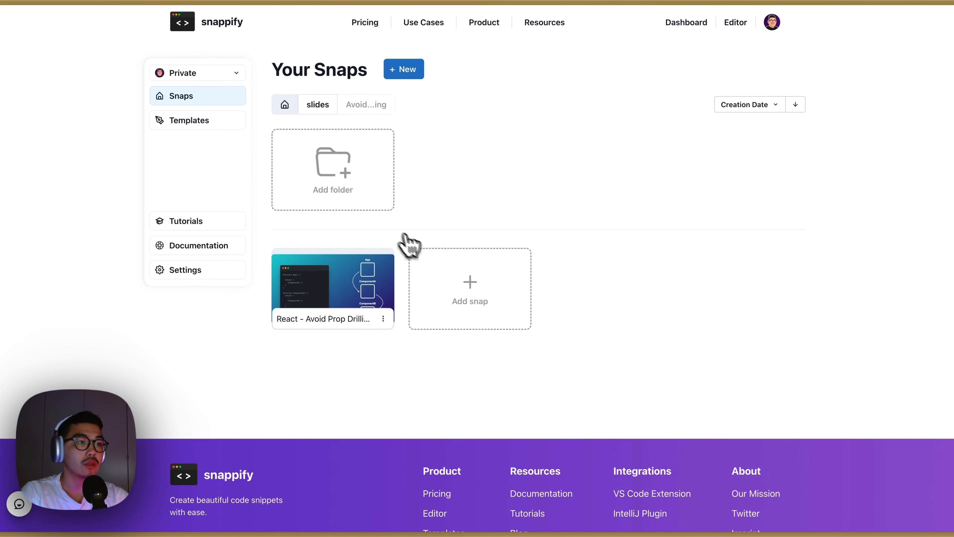
pyautogui.click(484, 289)
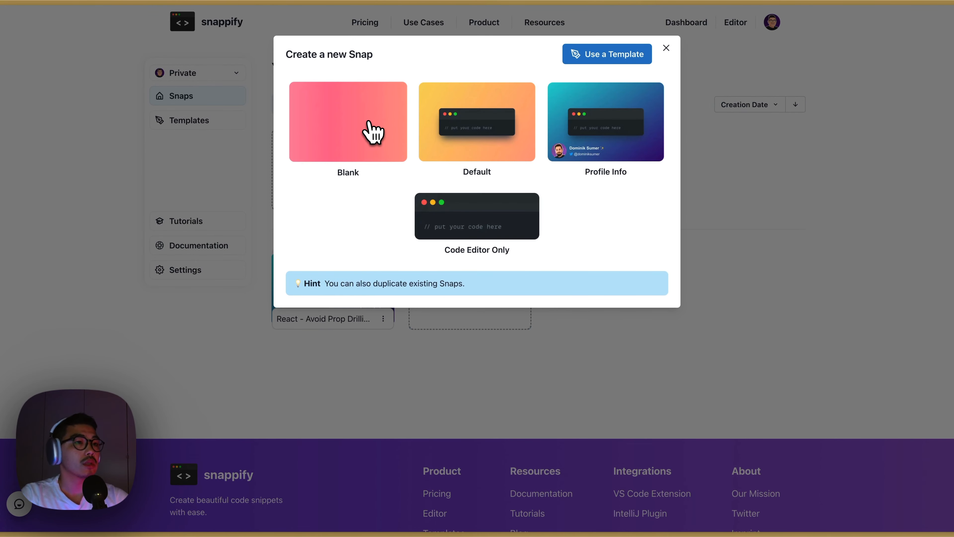
pyautogui.click(372, 131)
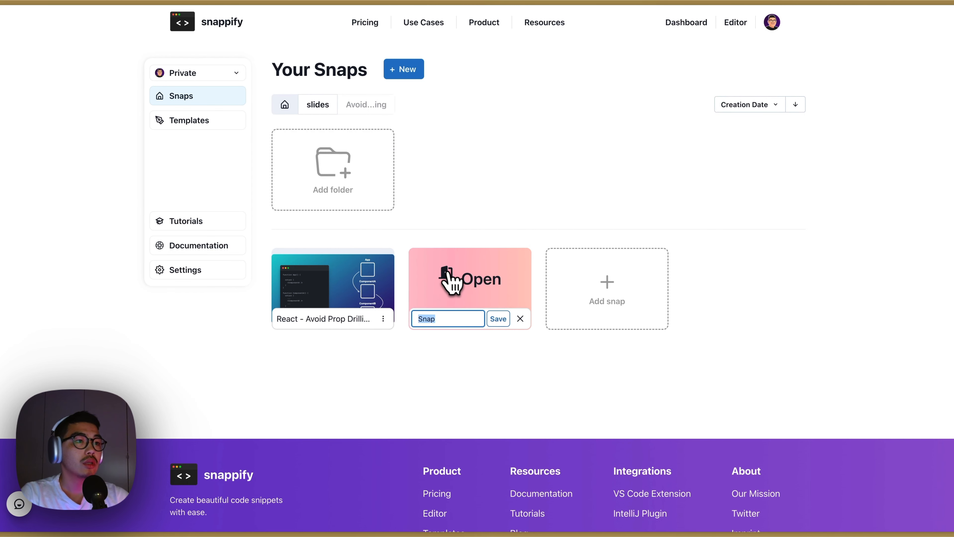
pyautogui.click(476, 297)
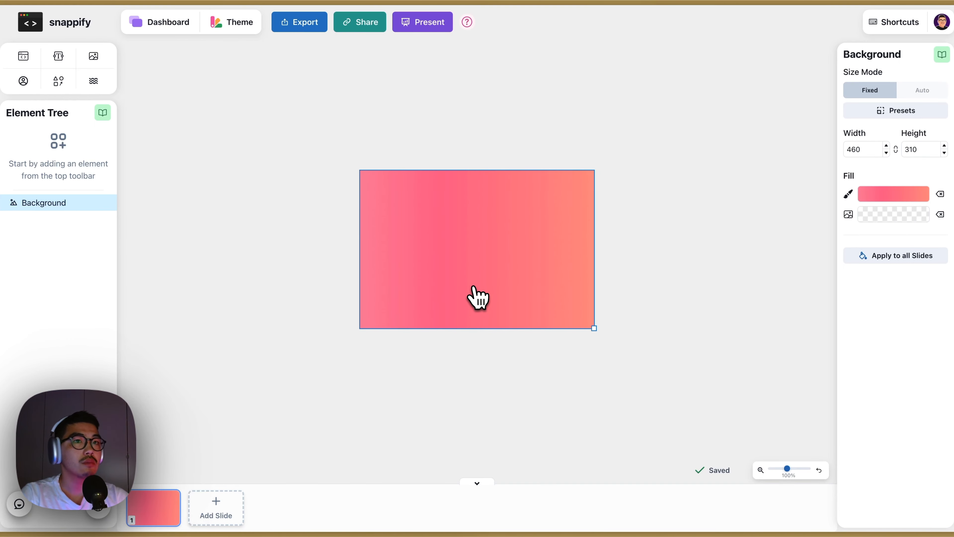
# Resize the background to the Medium presentation preset (960 x 540) and fill it with the preset teal-to-dark-purple gradient.
pyautogui.click(921, 113)
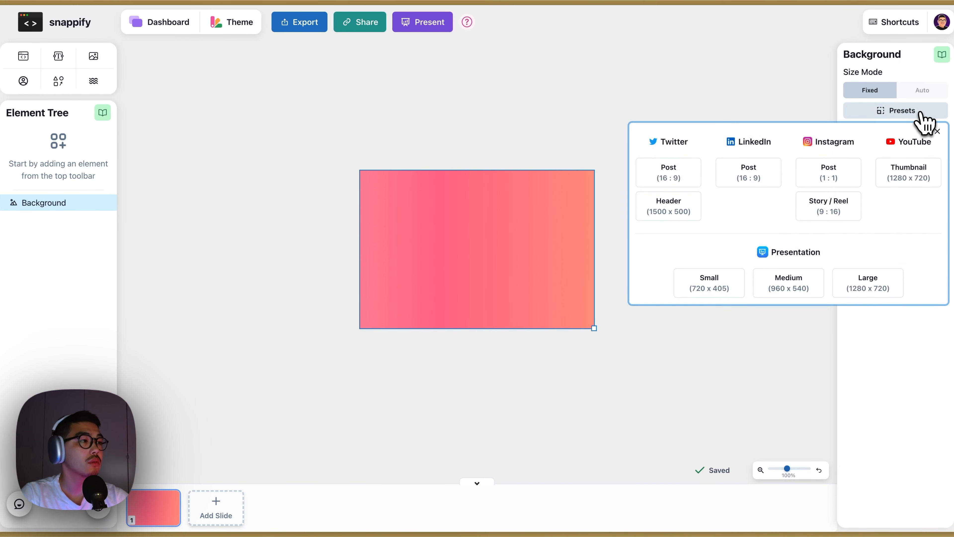
pyautogui.click(802, 292)
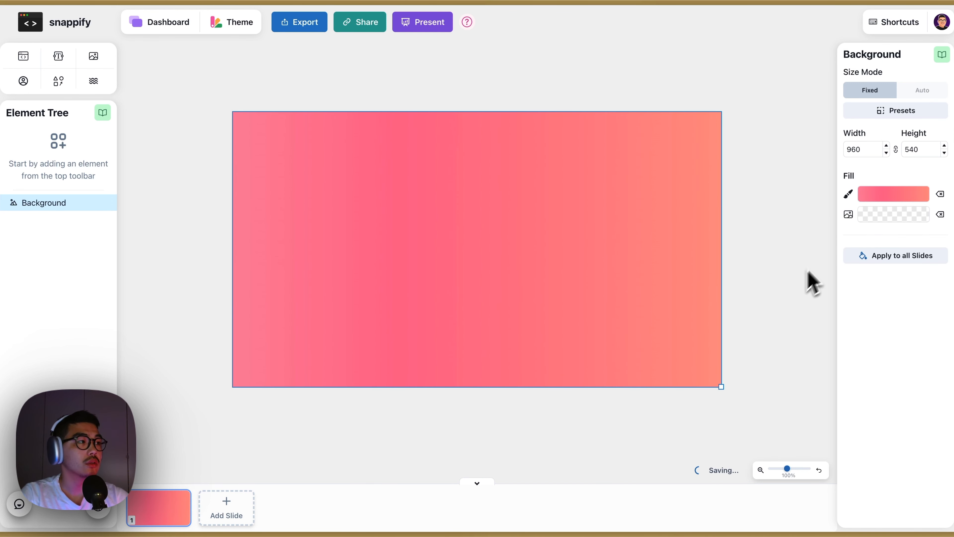
pyautogui.click(888, 195)
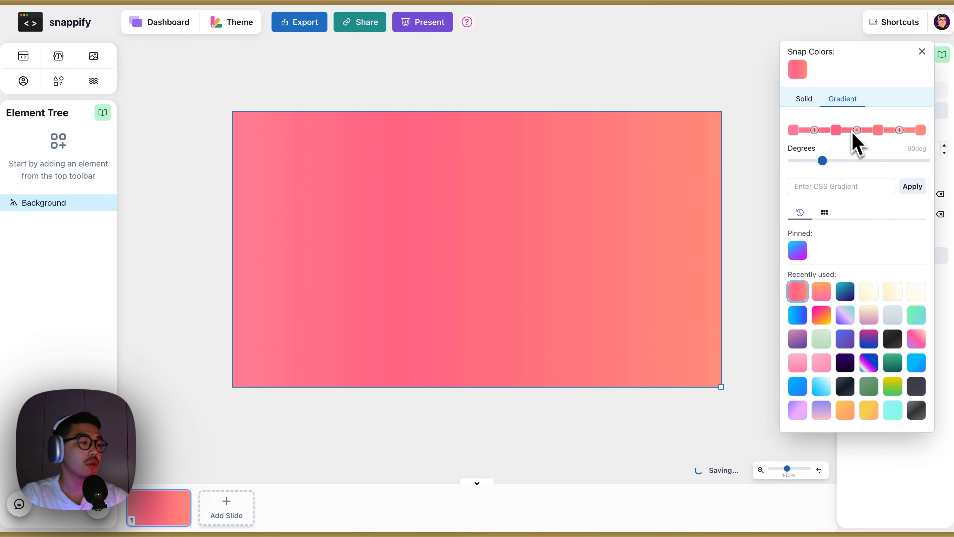
pyautogui.click(825, 213)
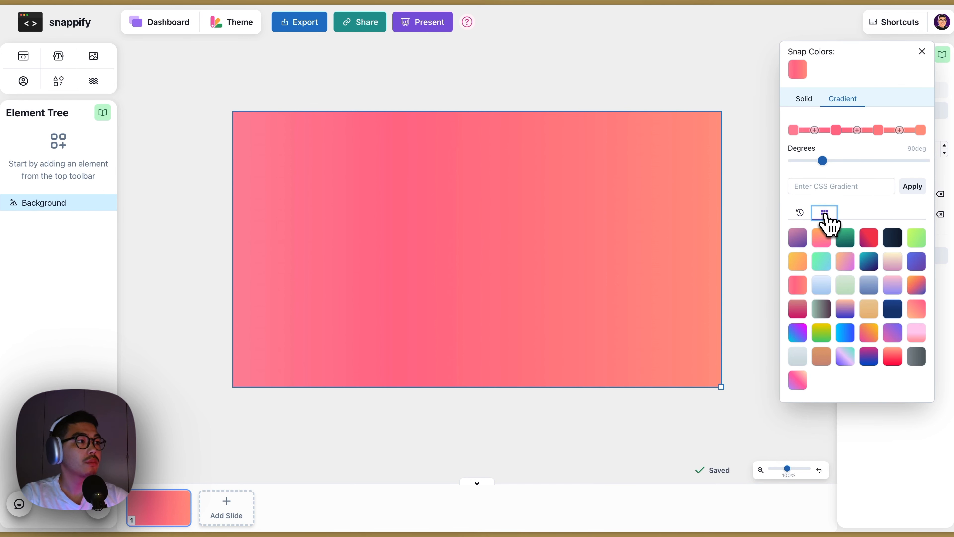
pyautogui.click(872, 264)
pyautogui.click(524, 149)
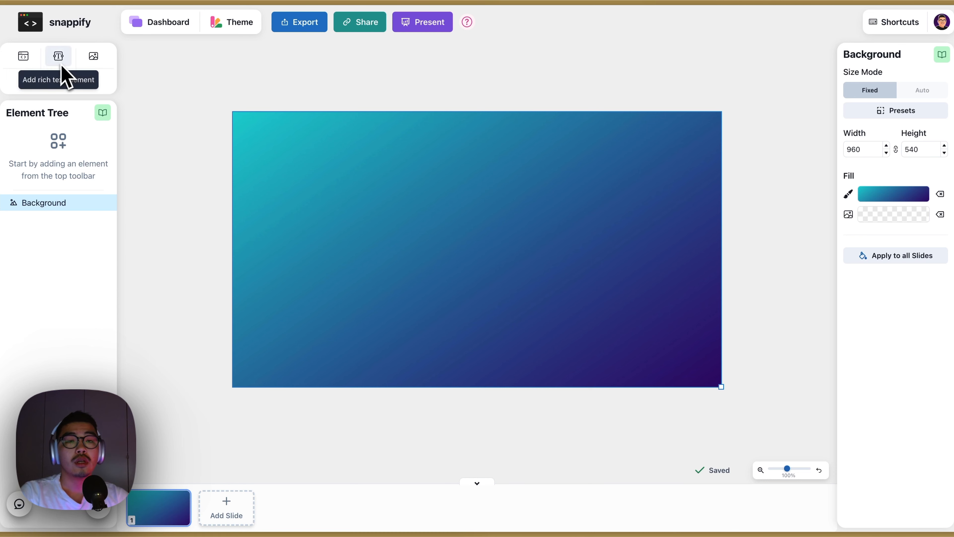
# Add a code editor containing the App and ComponentA functions and place it at about X 50, Y 79.5.
pyautogui.click(24, 56)
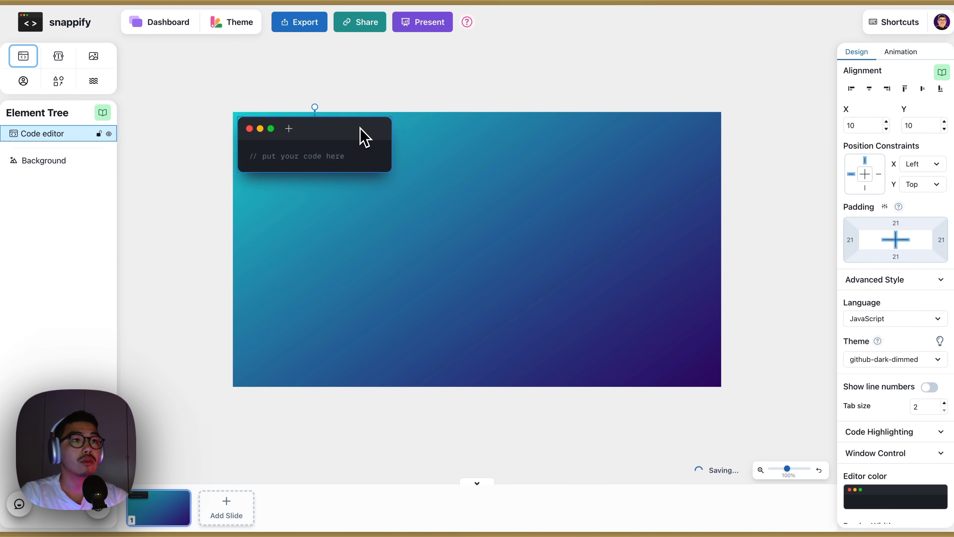
pyautogui.moveTo(369, 175); pyautogui.dragTo(414, 182)
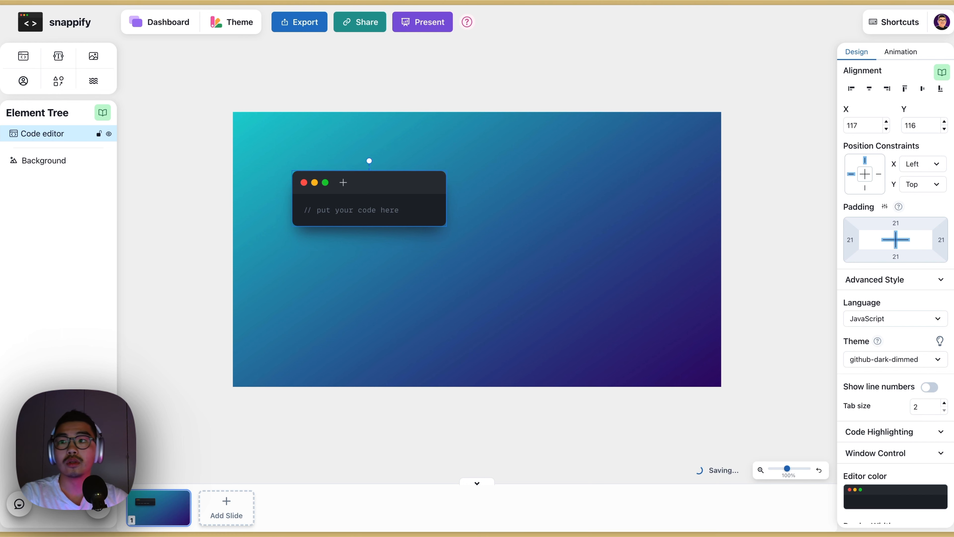
pyautogui.tripleClick(390, 213)
pyautogui.write('function App() {    return (     <ComponentA />   ) }  function ComponentA() {   return (     ...     <ComponentB />     ...   ) }')
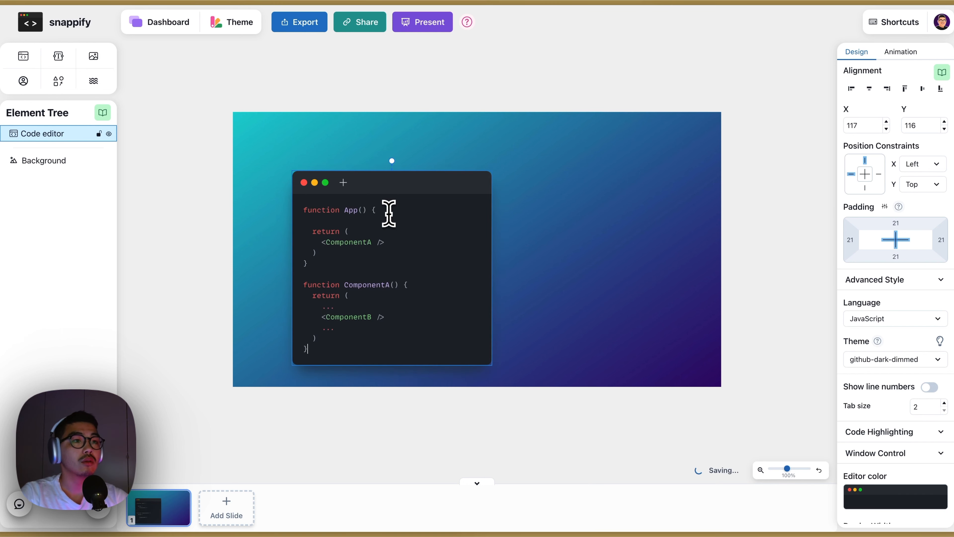
pyautogui.moveTo(400, 186); pyautogui.dragTo(364, 169)
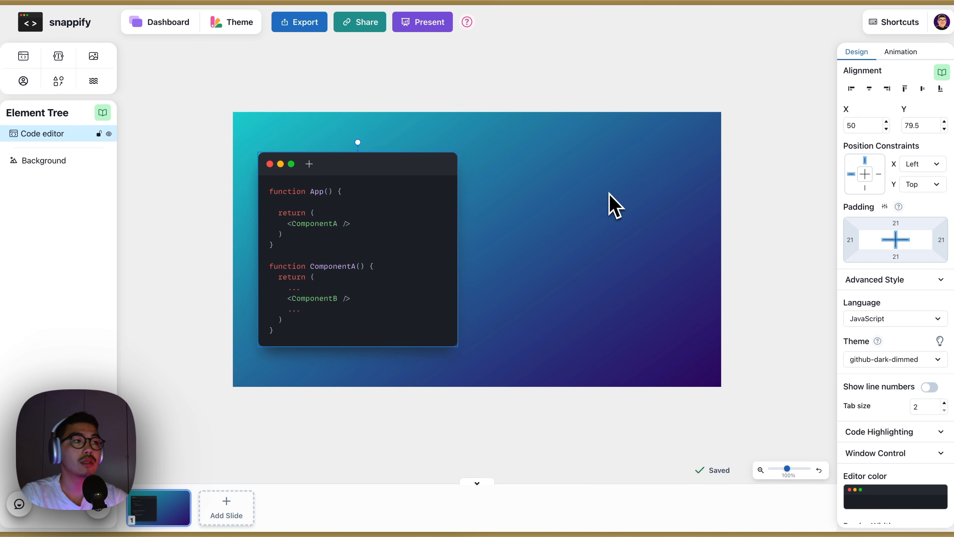
# Add a rich text label reading "App" to the right of the code editor, at about X 696, Y 63.5.
pyautogui.click(58, 57)
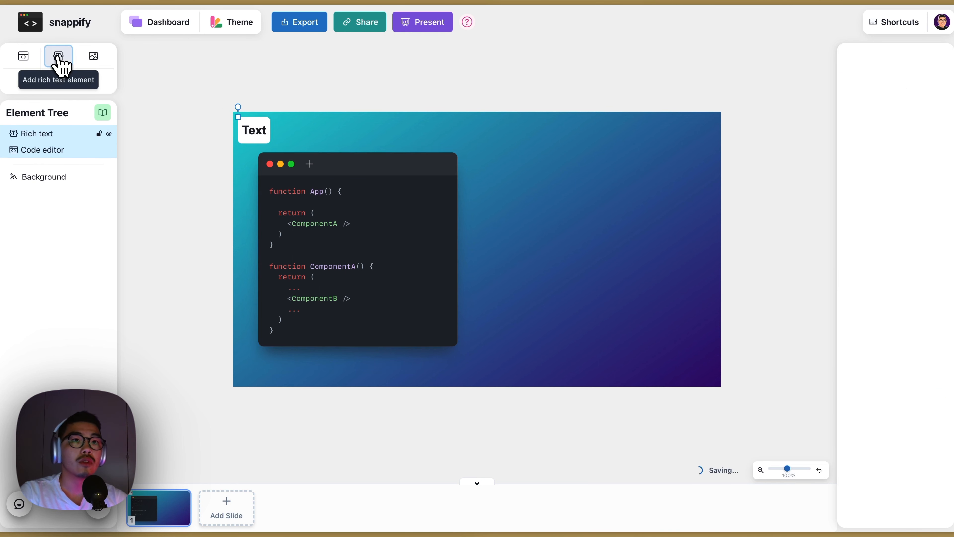
pyautogui.moveTo(258, 141); pyautogui.dragTo(560, 177)
pyautogui.doubleClick(556, 169)
pyautogui.write('App')
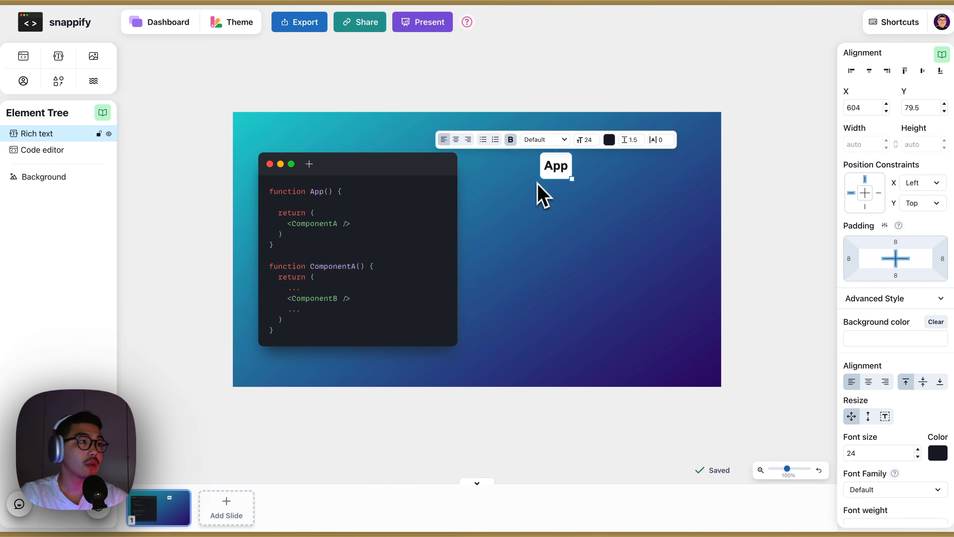
pyautogui.click(587, 182)
pyautogui.moveTo(566, 175); pyautogui.dragTo(615, 172)
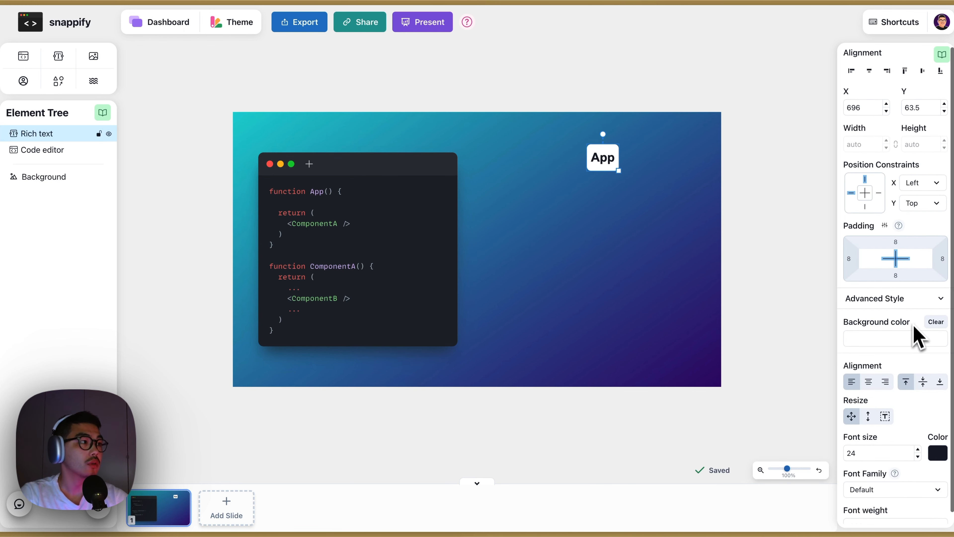
# Clear the App label's background color and set its text to the recently used white, FFFFFF94.
pyautogui.click(935, 321)
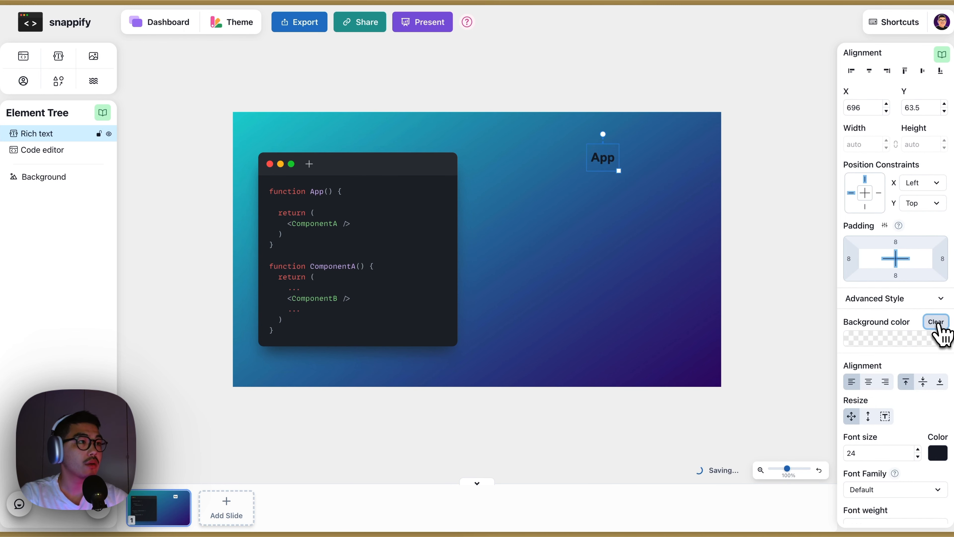
pyautogui.doubleClick(601, 157)
pyautogui.click(657, 132)
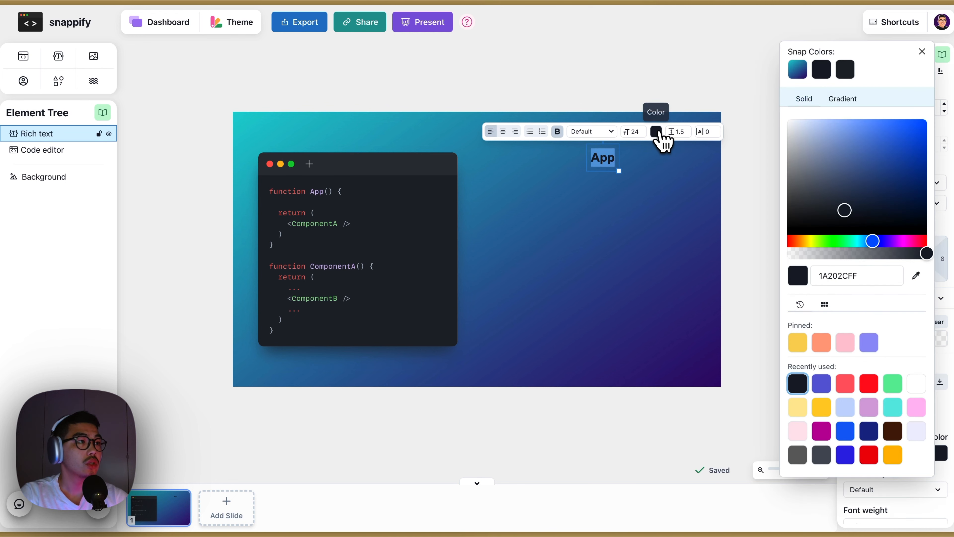
pyautogui.click(921, 386)
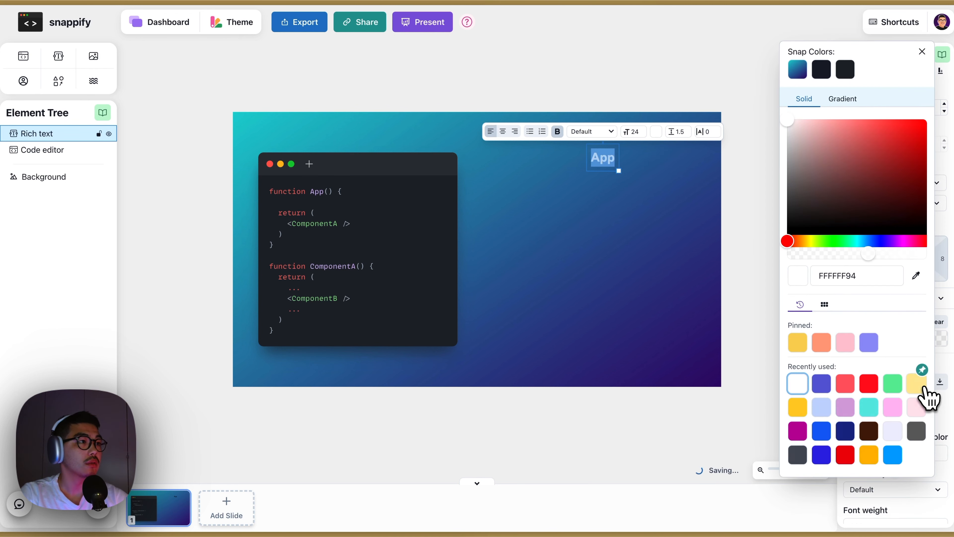
pyautogui.click(621, 232)
# Move the App label to about X 712, Y 43.5 and make its white text fully opaque.
pyautogui.click(595, 183)
pyautogui.moveTo(603, 161); pyautogui.dragTo(611, 149)
pyautogui.doubleClick(610, 150)
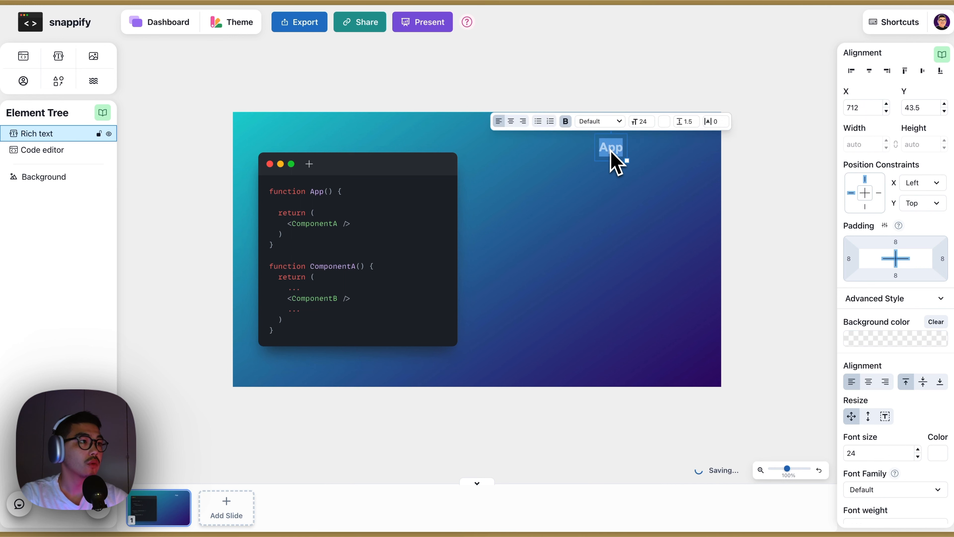
pyautogui.click(935, 455)
pyautogui.moveTo(868, 254); pyautogui.dragTo(928, 255)
pyautogui.click(612, 191)
pyautogui.doubleClick(616, 154)
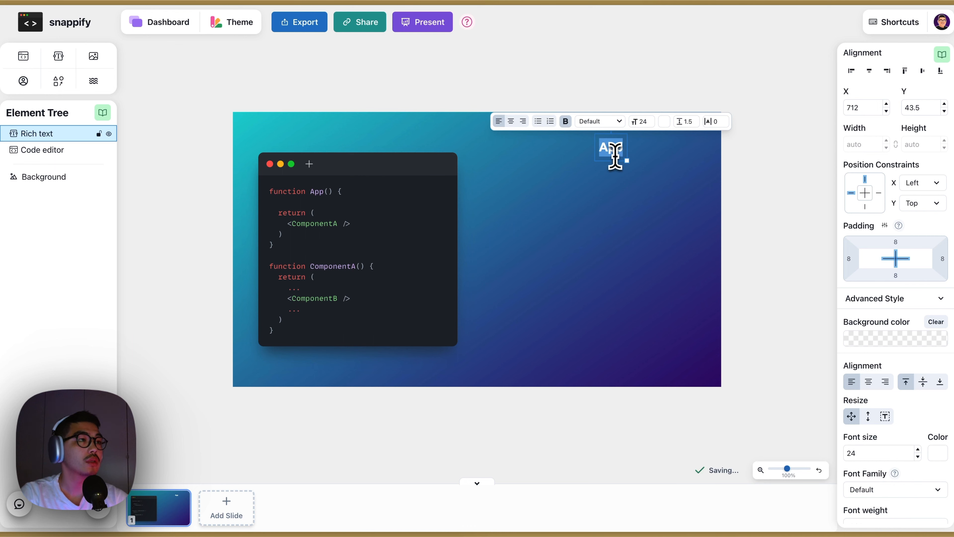
pyautogui.click(609, 195)
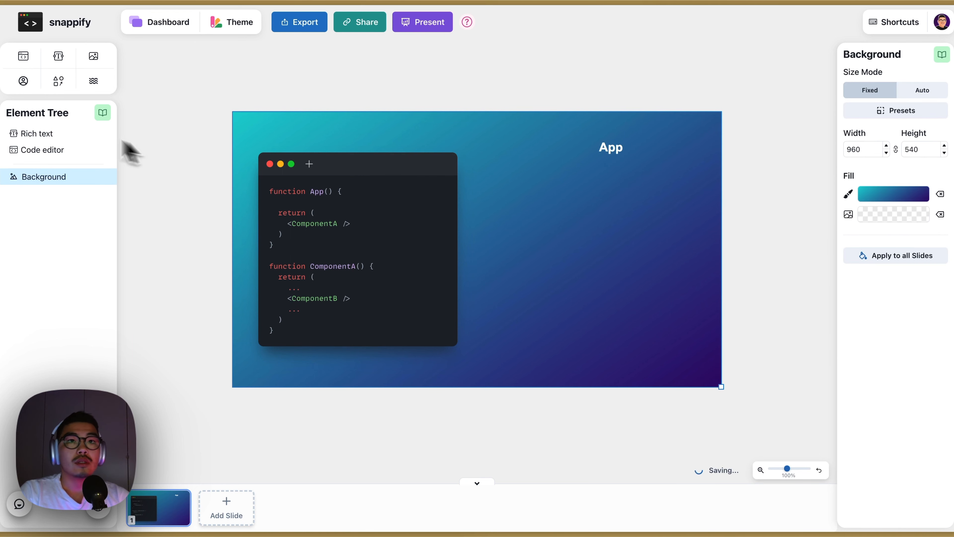
# Draw a roughly square rectangle, about 111 wide, just beneath the App label.
pyautogui.click(63, 89)
pyautogui.click(101, 90)
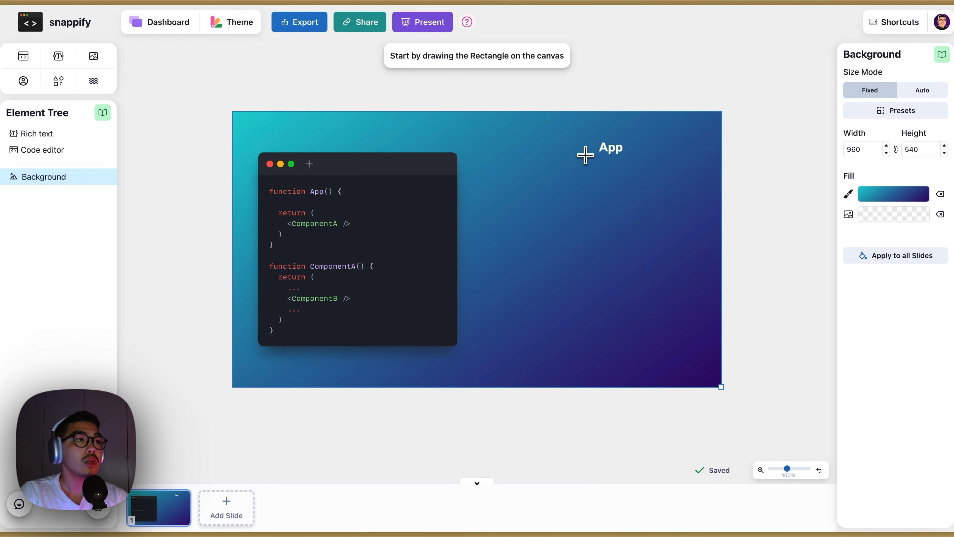
pyautogui.moveTo(585, 154)
pyautogui.mouseDown()
pyautogui.moveTo(657, 235)
pyautogui.moveTo(642, 218)
pyautogui.mouseUp()
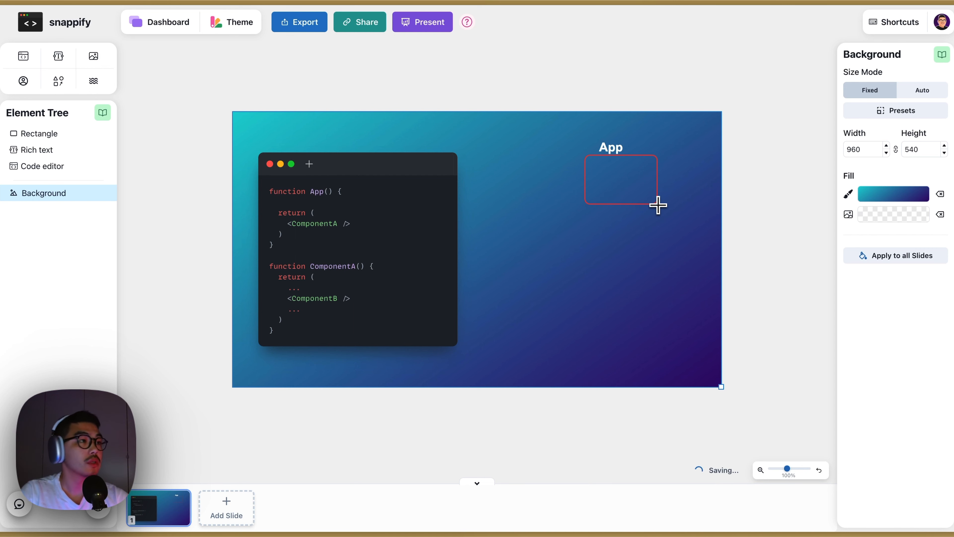
pyautogui.moveTo(656, 205)
pyautogui.mouseDown()
pyautogui.moveTo(639, 217)
pyautogui.moveTo(649, 235)
pyautogui.moveTo(626, 207)
pyautogui.mouseUp()
# Lock the rectangle's proportions and set its width and height to 115.
pyautogui.click(854, 145)
pyautogui.click(887, 140)
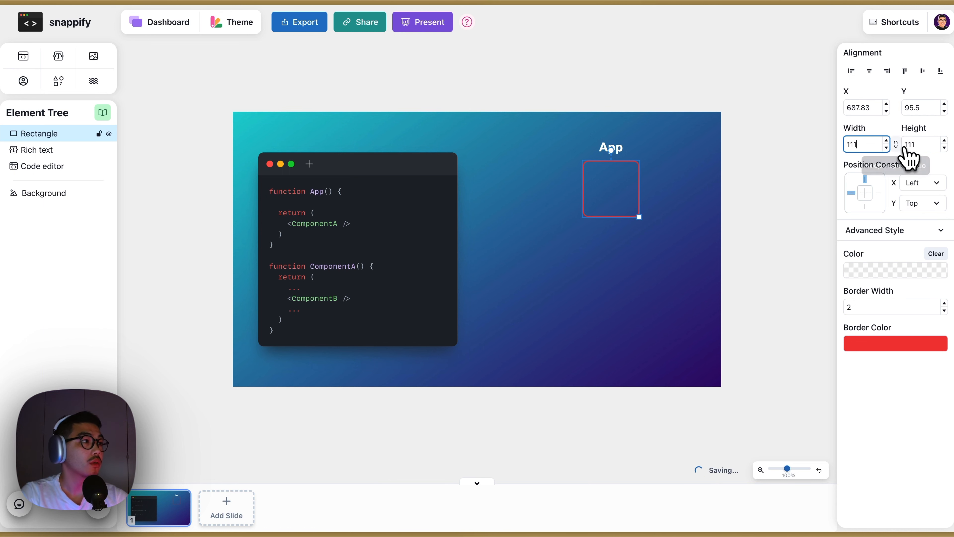
pyautogui.click(896, 145)
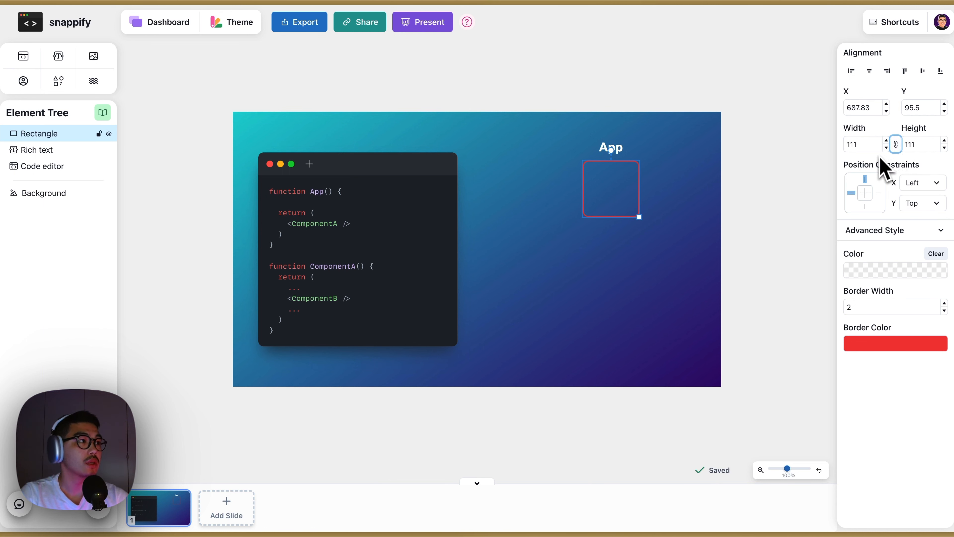
pyautogui.click(877, 145)
pyautogui.press('Up')
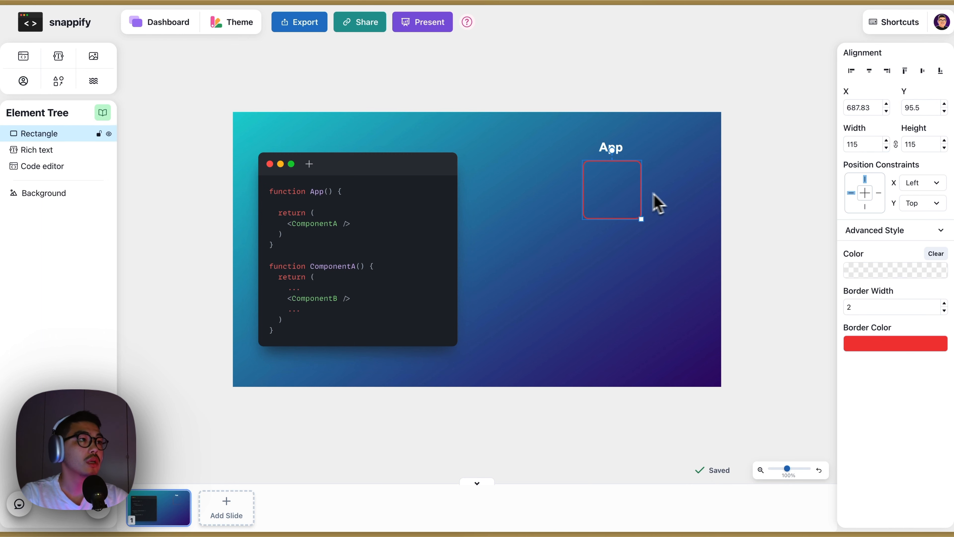
# Center the square beneath the App label, at about X 686, Y 91.
pyautogui.click(654, 203)
pyautogui.moveTo(603, 191)
pyautogui.mouseDown()
pyautogui.moveTo(618, 189)
pyautogui.moveTo(614, 179)
pyautogui.mouseUp()
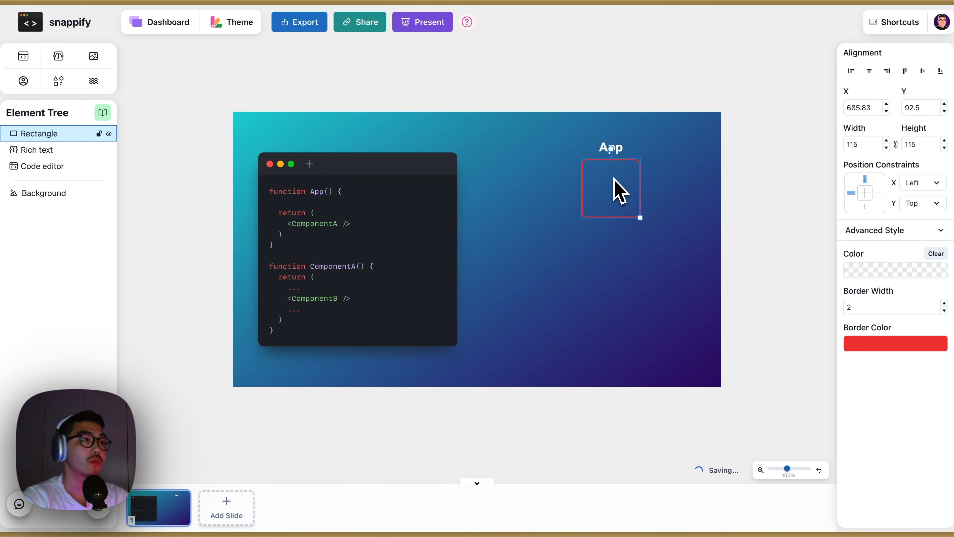
pyautogui.click(628, 241)
# Set the square's border width to 5 and its border color to white.
pyautogui.click(630, 194)
pyautogui.click(905, 310)
pyautogui.press('Up')
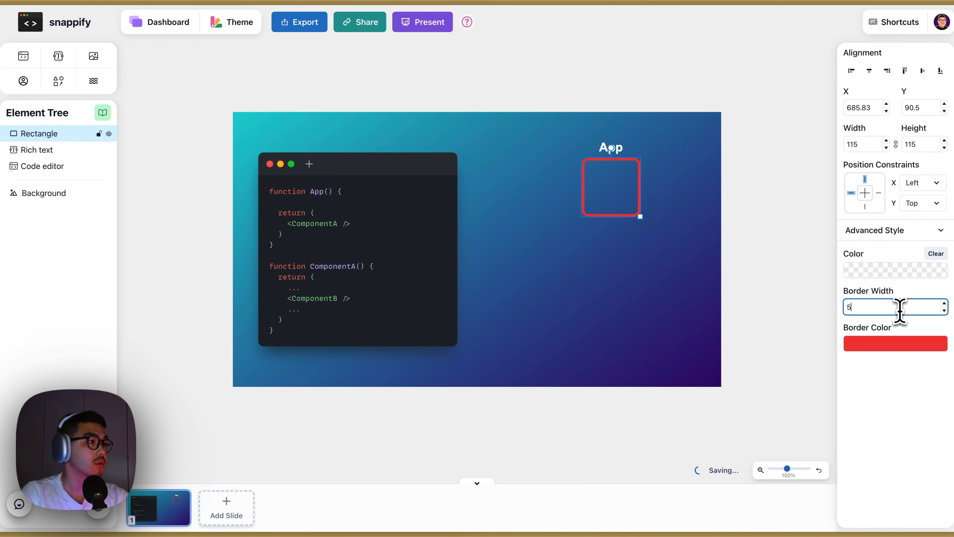
pyautogui.click(890, 349)
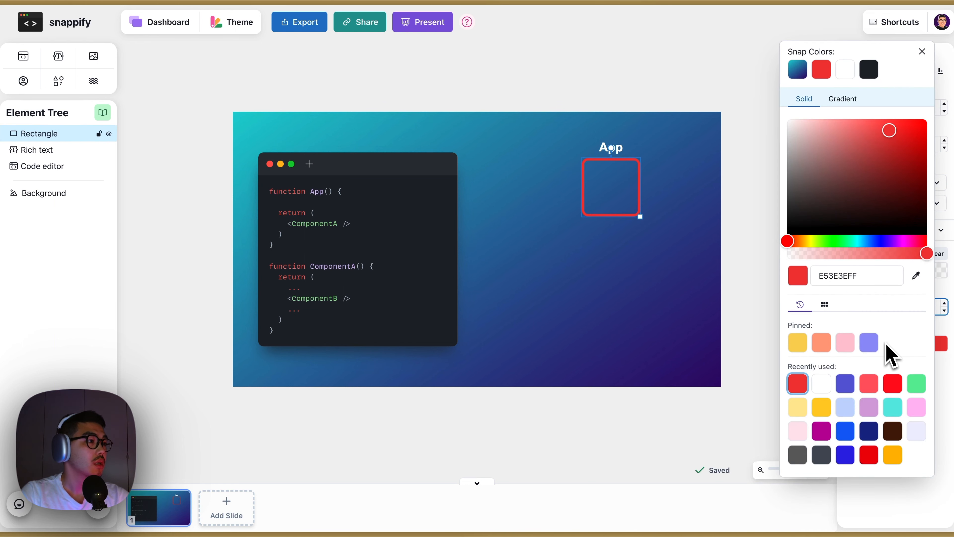
pyautogui.click(828, 389)
pyautogui.click(635, 317)
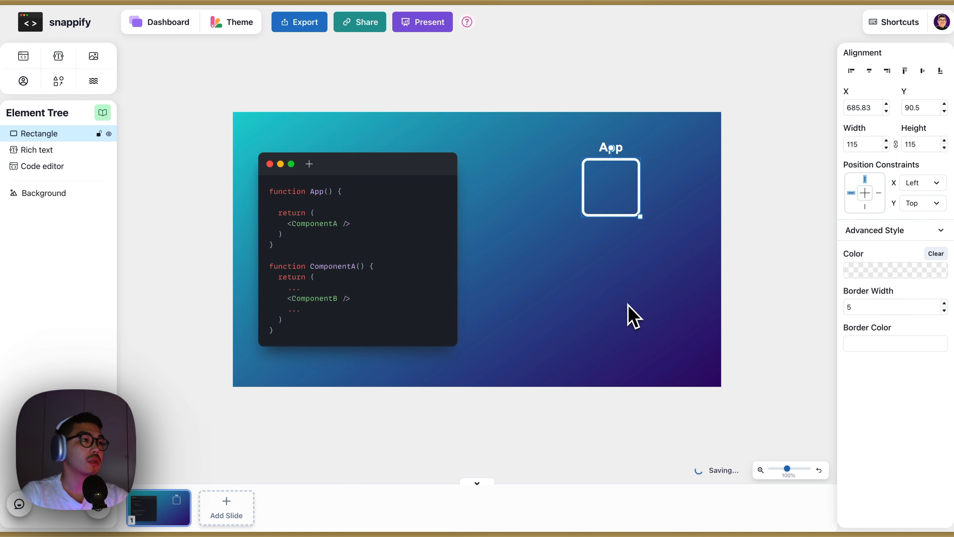
pyautogui.click(620, 258)
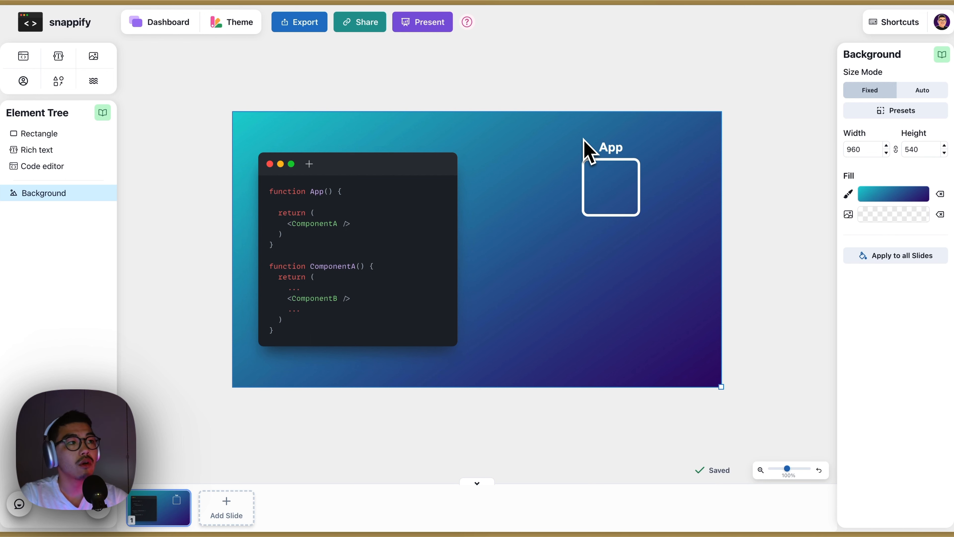
# Group the App label with the square beneath it and name the group App.
pyautogui.moveTo(577, 131); pyautogui.dragTo(649, 228)
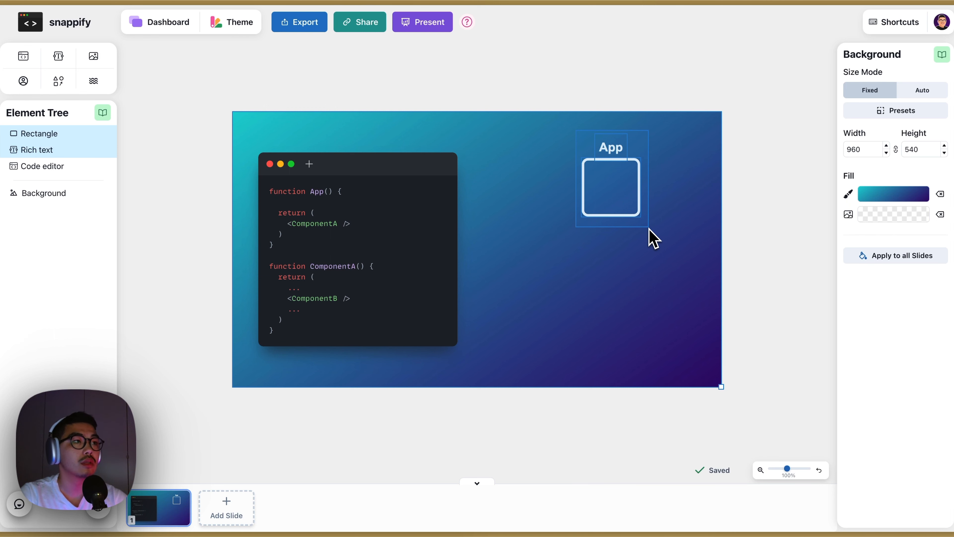
pyautogui.moveTo(649, 229); pyautogui.dragTo(650, 227)
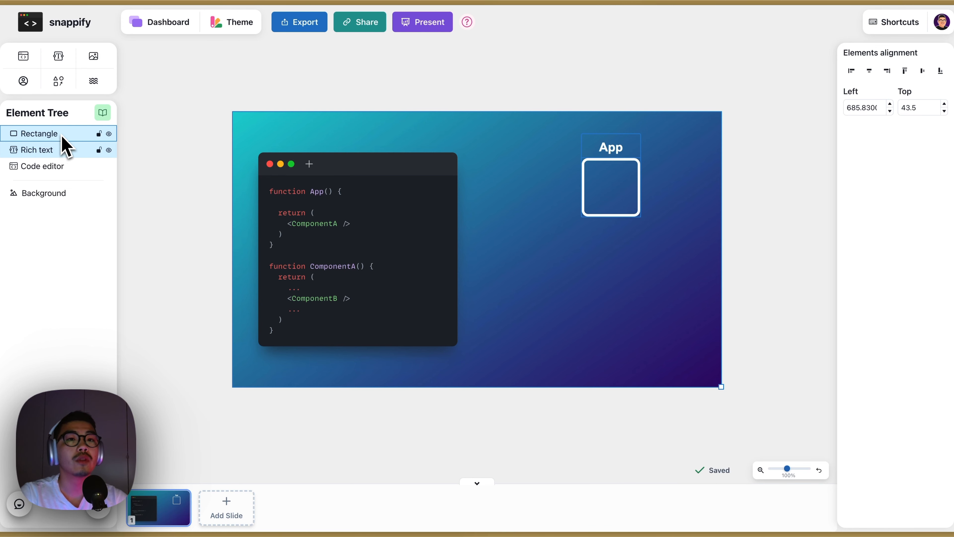
pyautogui.rightClick(62, 136)
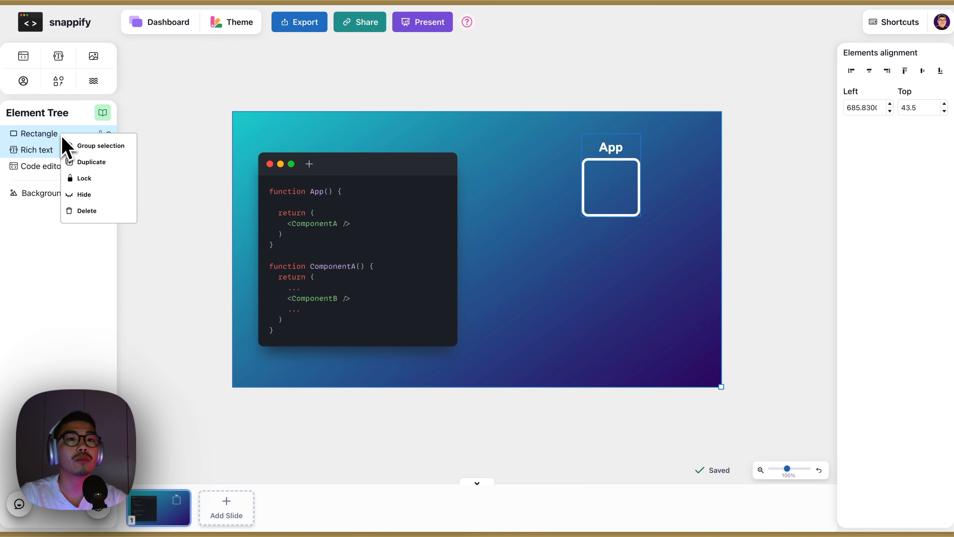
pyautogui.click(88, 147)
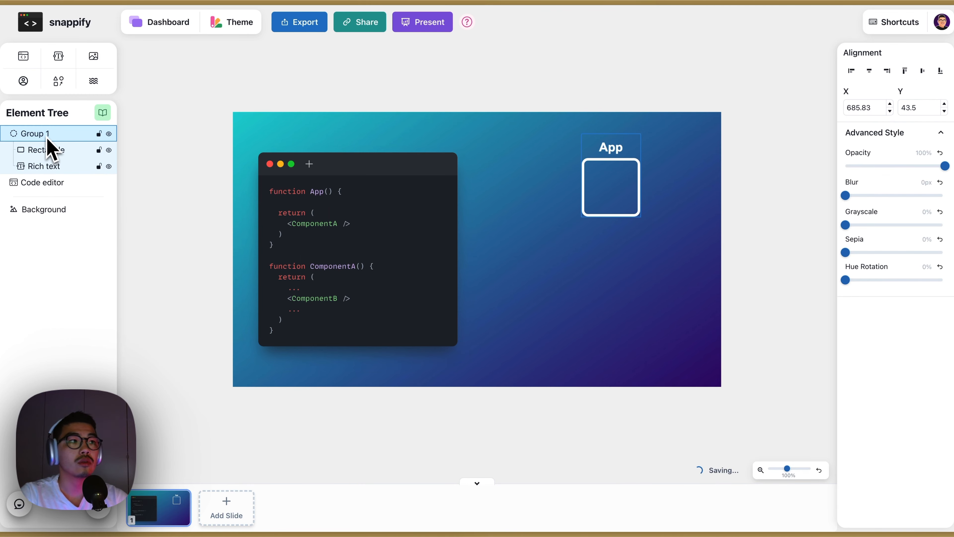
pyautogui.write('App')
pyautogui.press('Return')
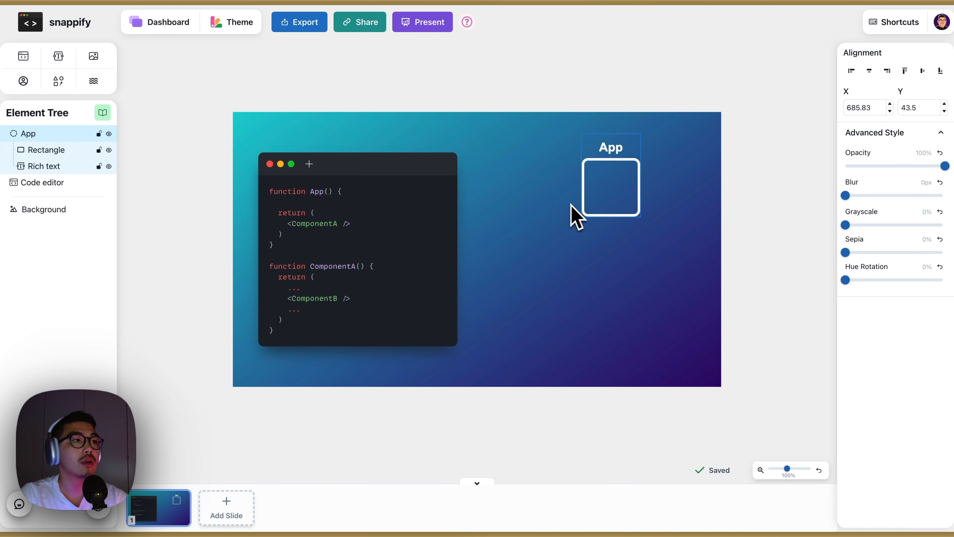
pyautogui.click(652, 212)
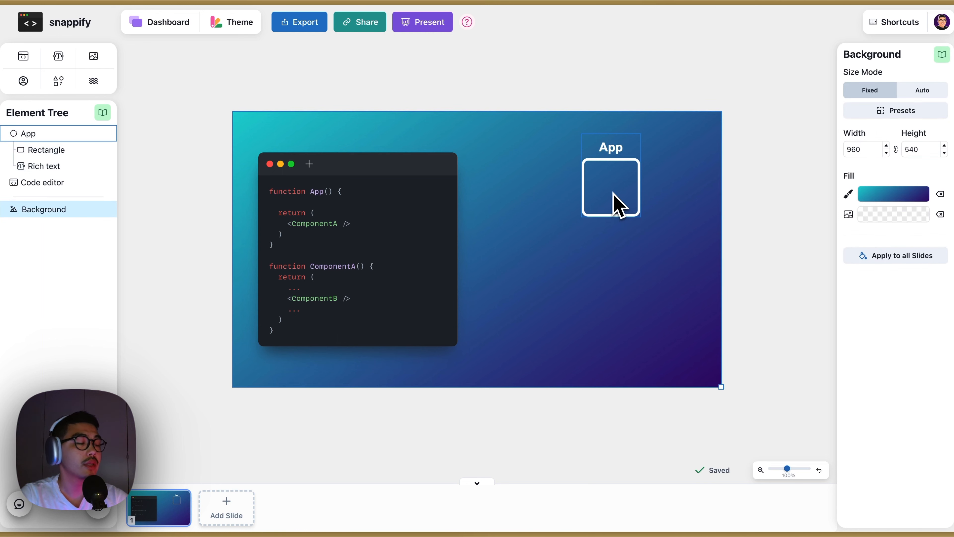
# Move the App group to about X 701, Y 22.5 and collapse it in the element tree.
pyautogui.moveTo(620, 202); pyautogui.dragTo(629, 180)
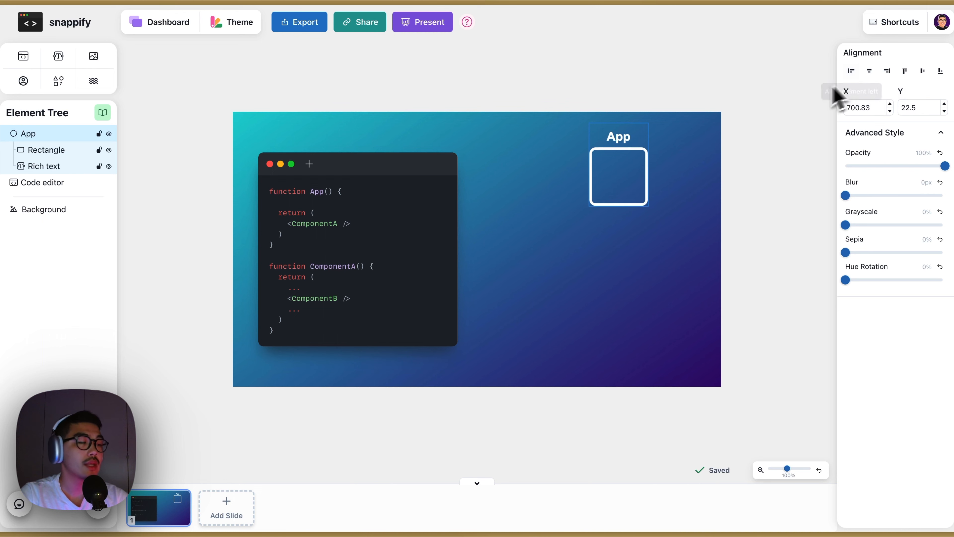
pyautogui.click(654, 235)
pyautogui.click(615, 187)
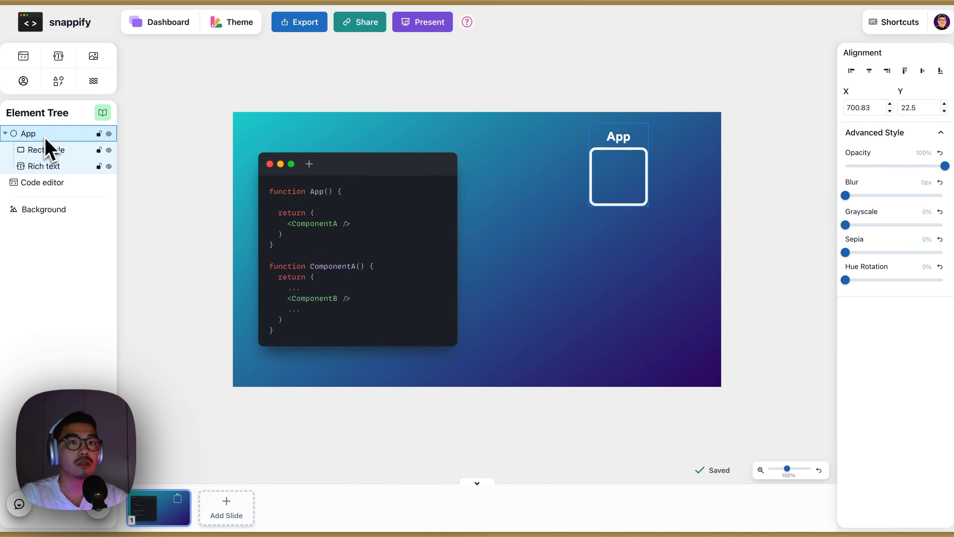
pyautogui.click(6, 134)
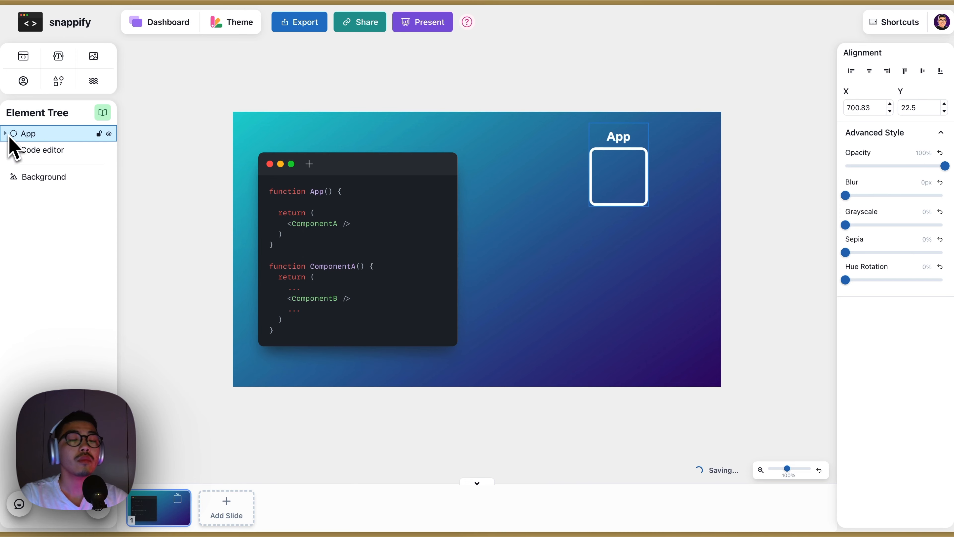
# Duplicate the App group and stack the two groups vertically at about X 661, with Y 22.5 and Y 184.5.
pyautogui.rightClick(24, 137)
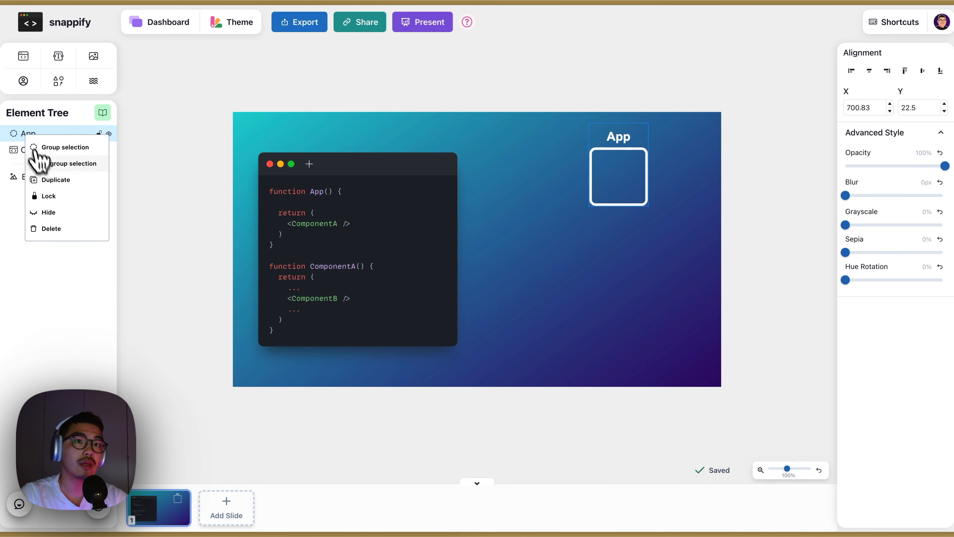
pyautogui.click(47, 180)
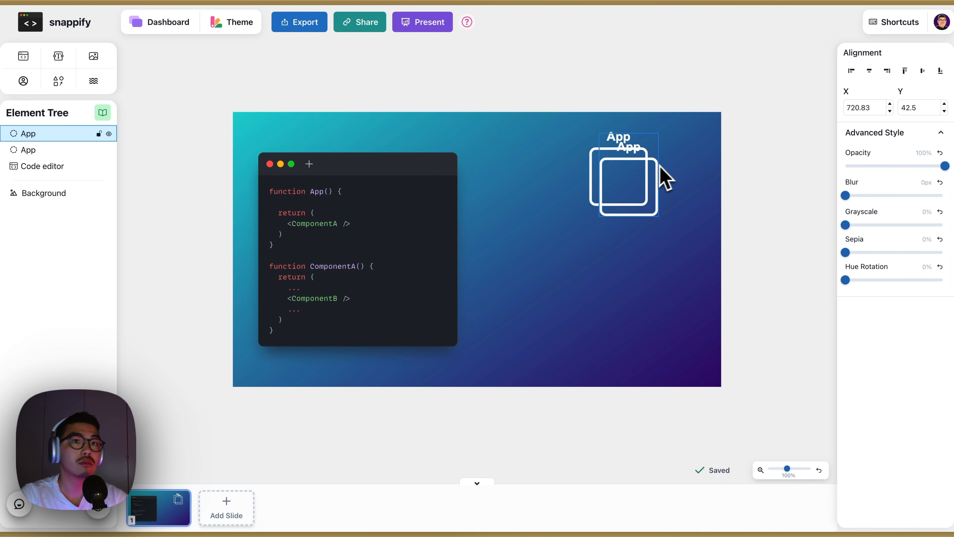
pyautogui.moveTo(616, 178); pyautogui.dragTo(587, 169)
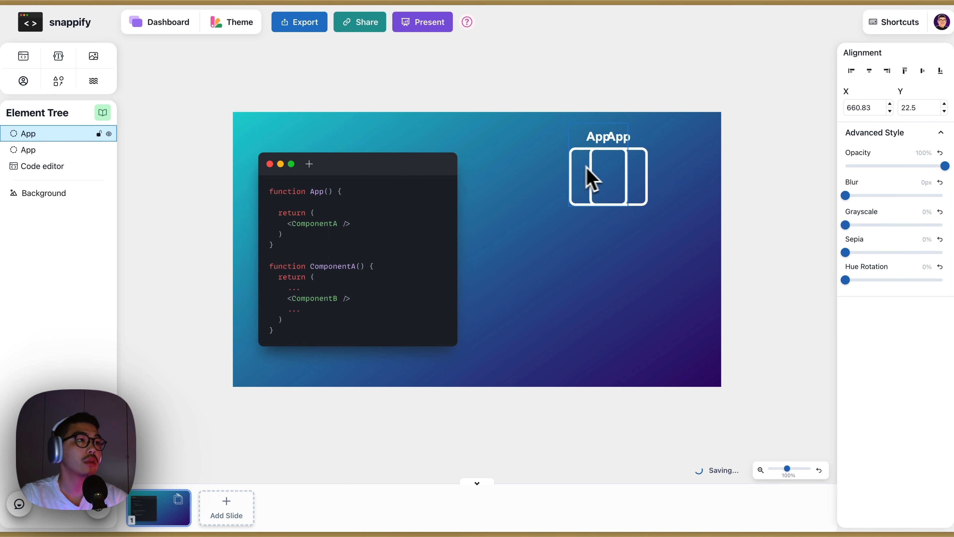
pyautogui.moveTo(646, 181); pyautogui.dragTo(625, 251)
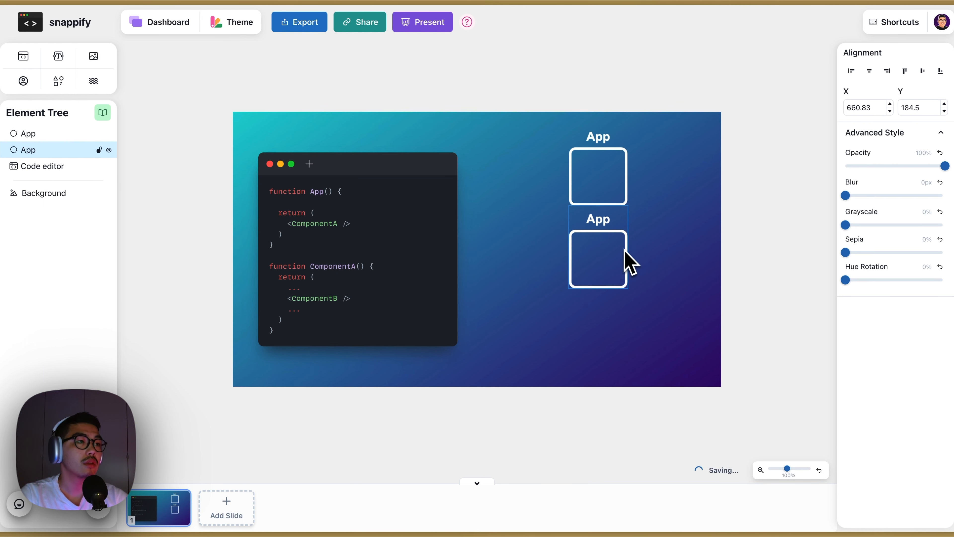
# Look up the keyboard shortcuts available for selected elements, including the one for duplicating.
pyautogui.rightClick(620, 249)
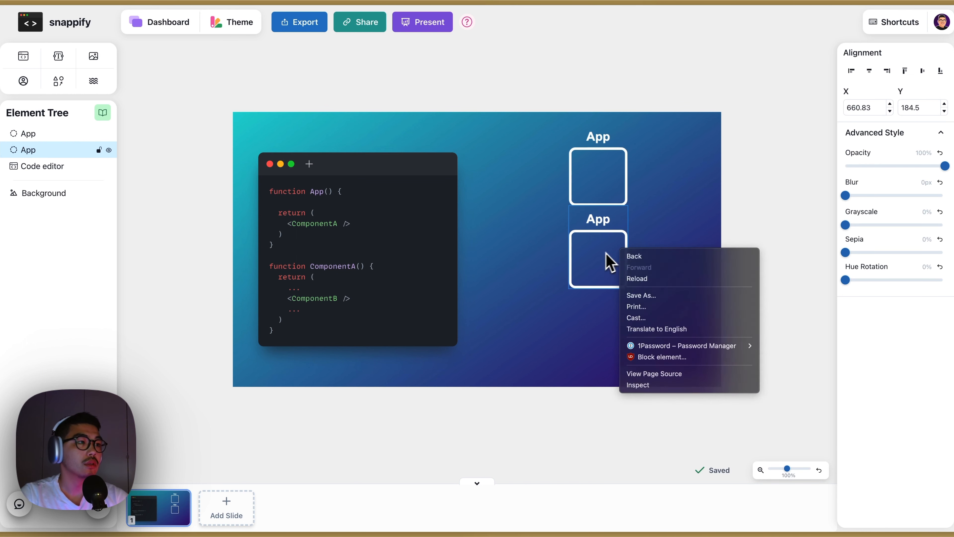
pyautogui.click(602, 267)
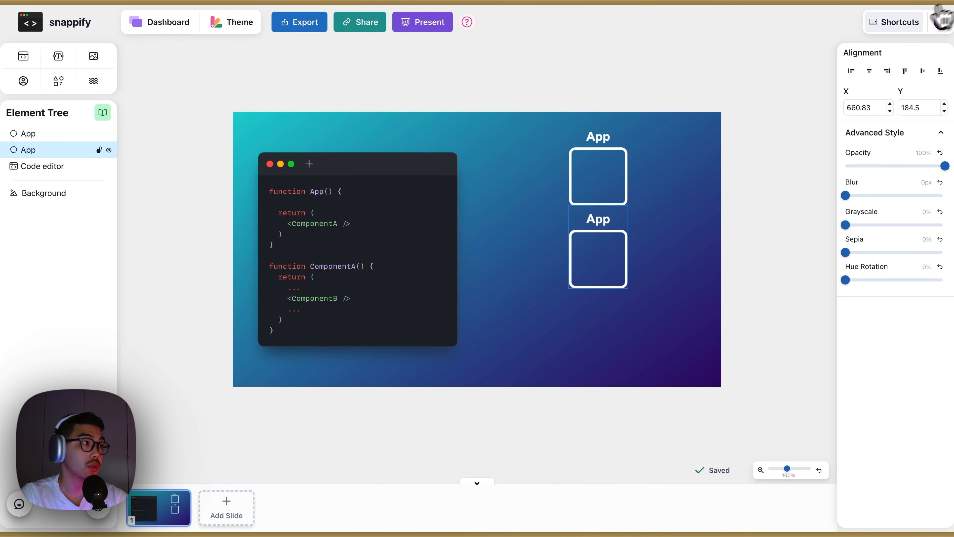
pyautogui.click(903, 23)
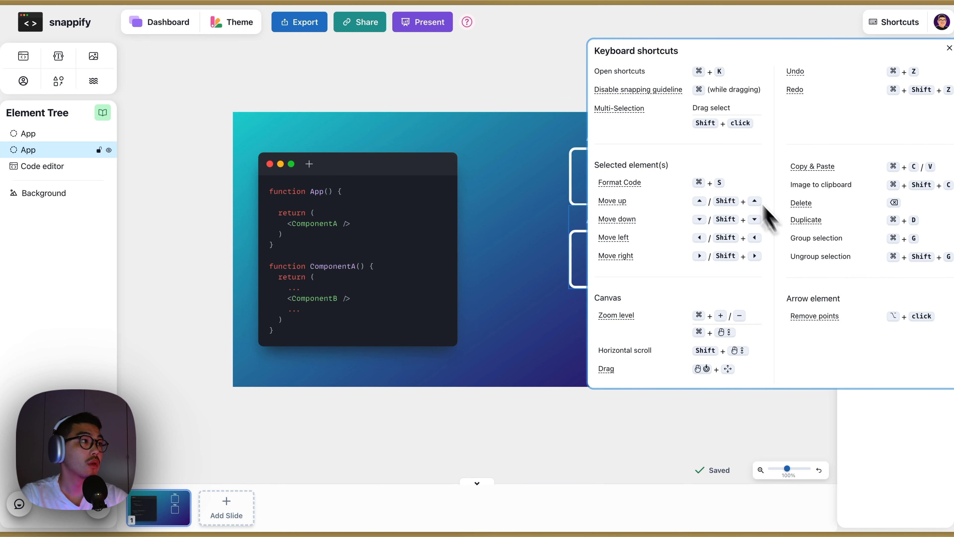
pyautogui.moveTo(789, 90)
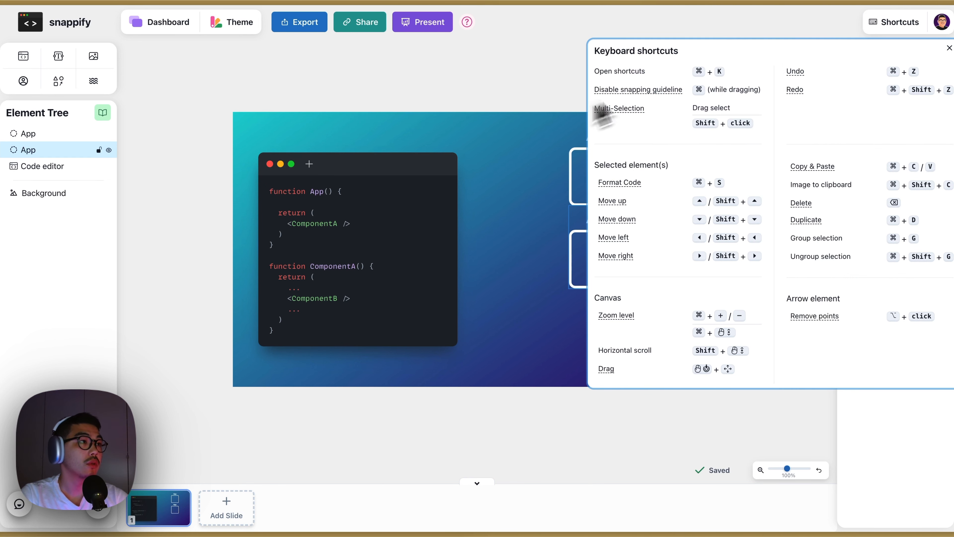
pyautogui.click(546, 85)
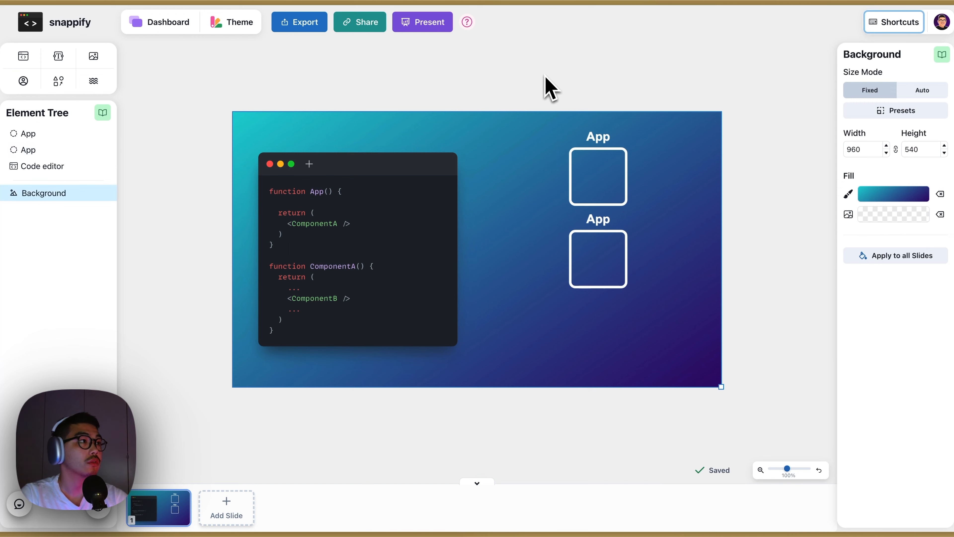
pyautogui.click(880, 23)
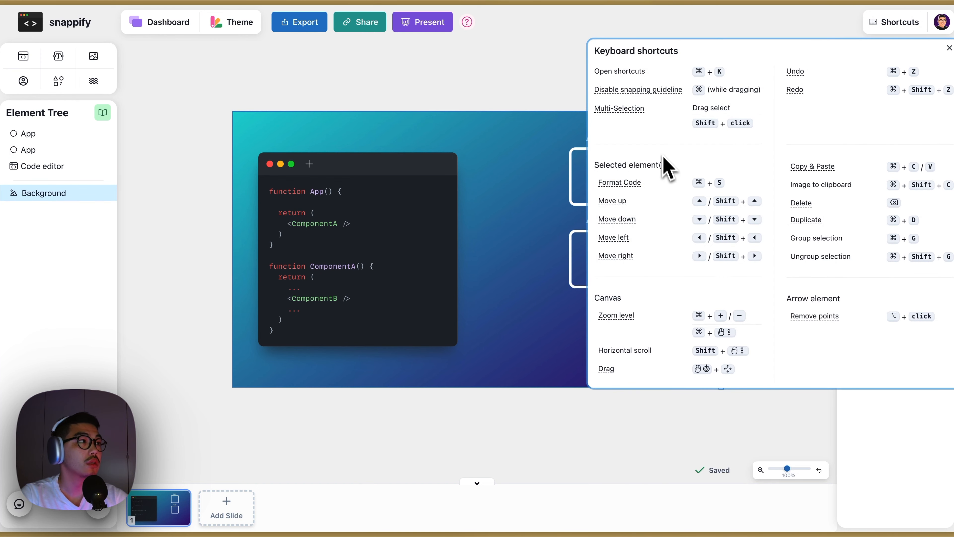
pyautogui.click(515, 89)
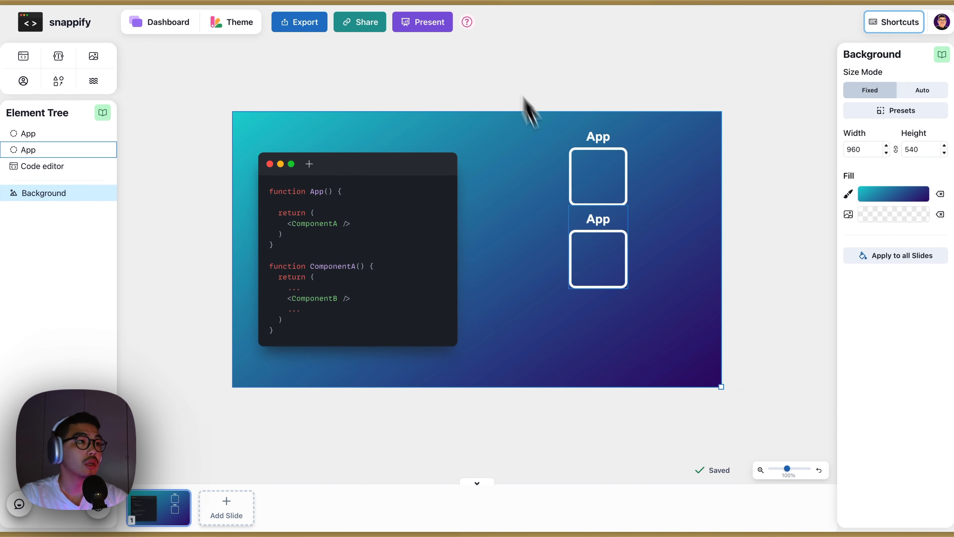
# Duplicate the lower App group, stack all three groups in a column, and move the column to about Left 677, Top 25.
pyautogui.click(605, 272)
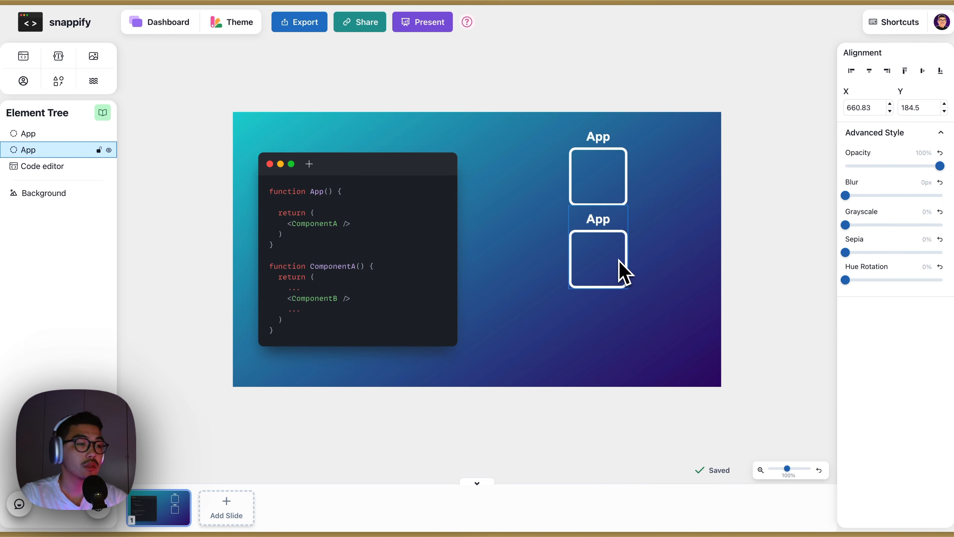
pyautogui.press('super+d')
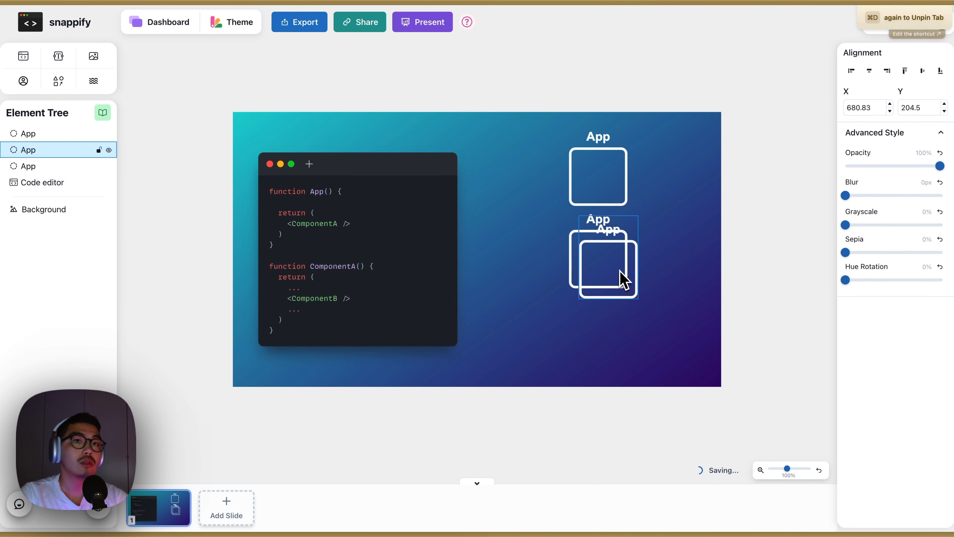
pyautogui.moveTo(624, 271); pyautogui.dragTo(645, 271)
pyautogui.moveTo(581, 268); pyautogui.dragTo(599, 284)
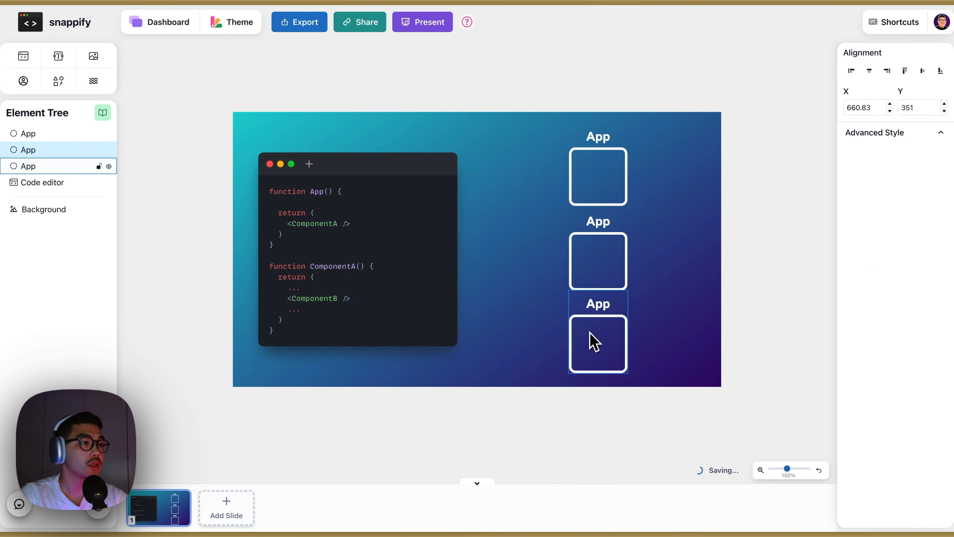
pyautogui.click(590, 341)
pyautogui.moveTo(536, 140); pyautogui.dragTo(609, 343)
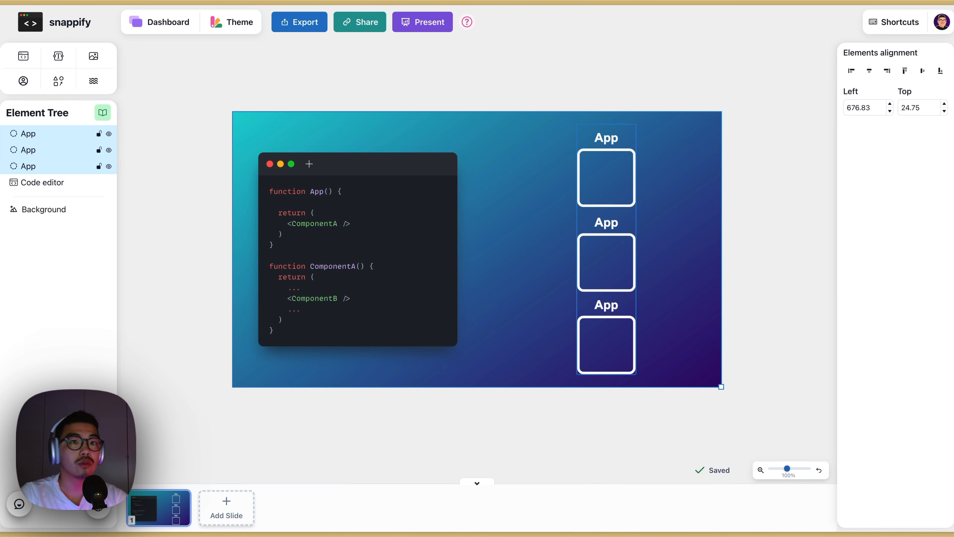
# Rename the middle group as ComponentA and the bottom group as ComponentB in the element tree.
pyautogui.doubleClick(41, 155)
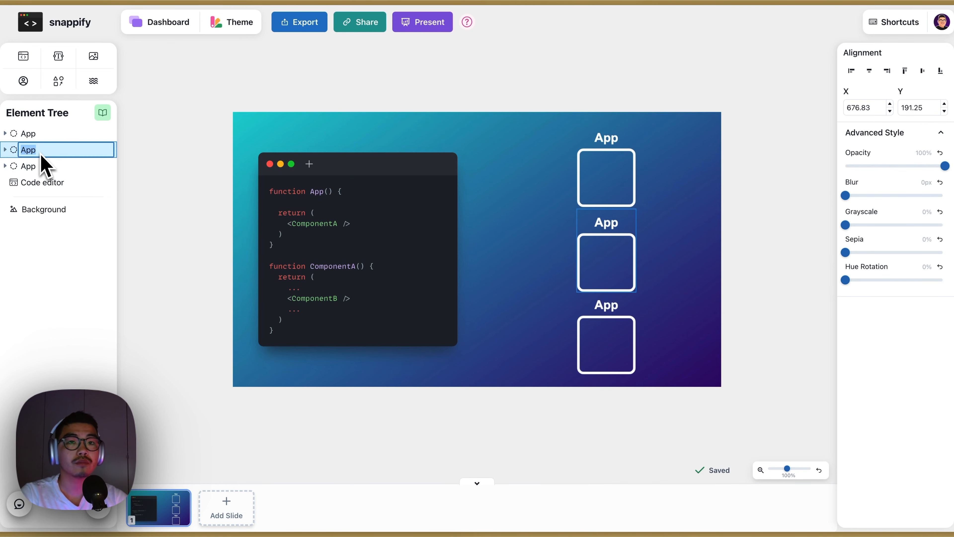
pyautogui.write('ComponentA')
pyautogui.click(40, 168)
pyautogui.doubleClick(40, 168)
pyautogui.write('ComponentA')
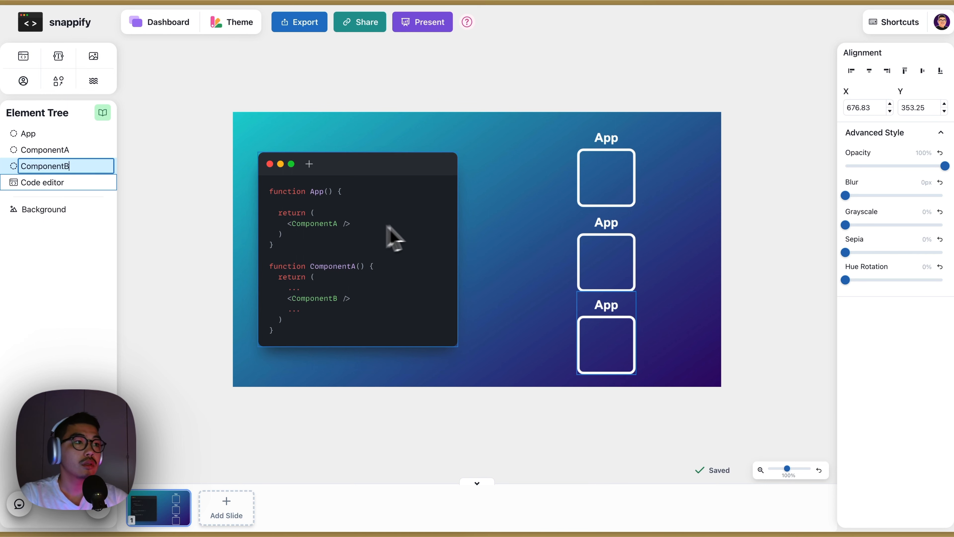
pyautogui.click(512, 236)
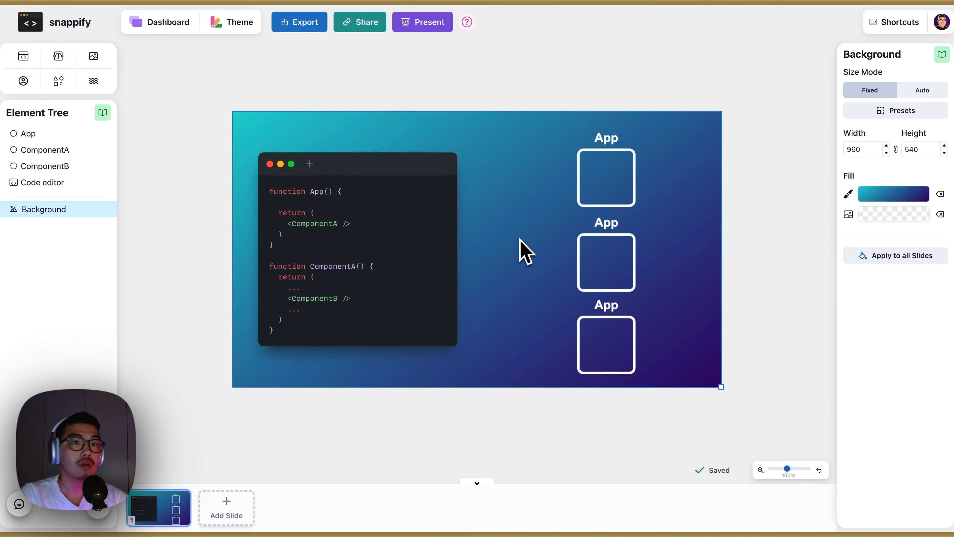
# Change the middle box's label text to ComponentA and center the label above its square.
pyautogui.click(618, 239)
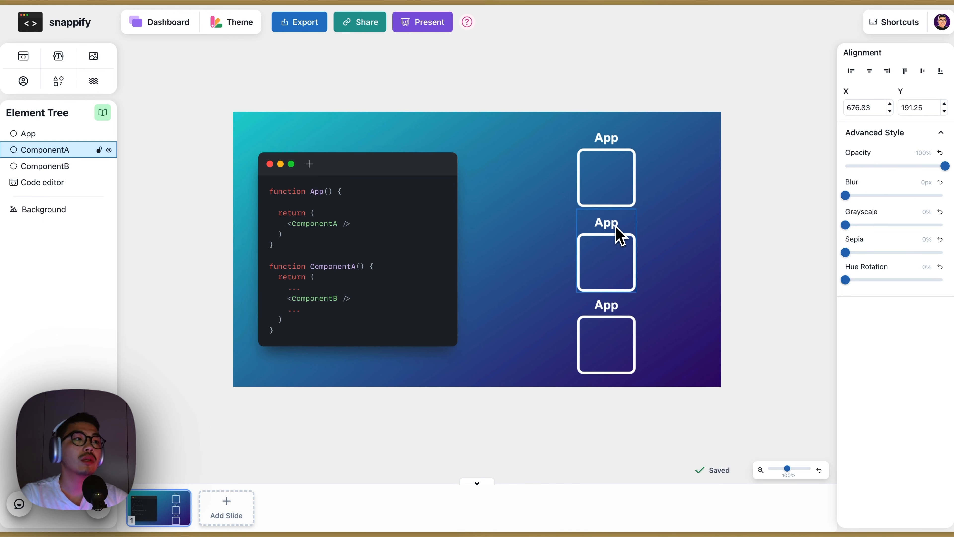
pyautogui.doubleClick(619, 236)
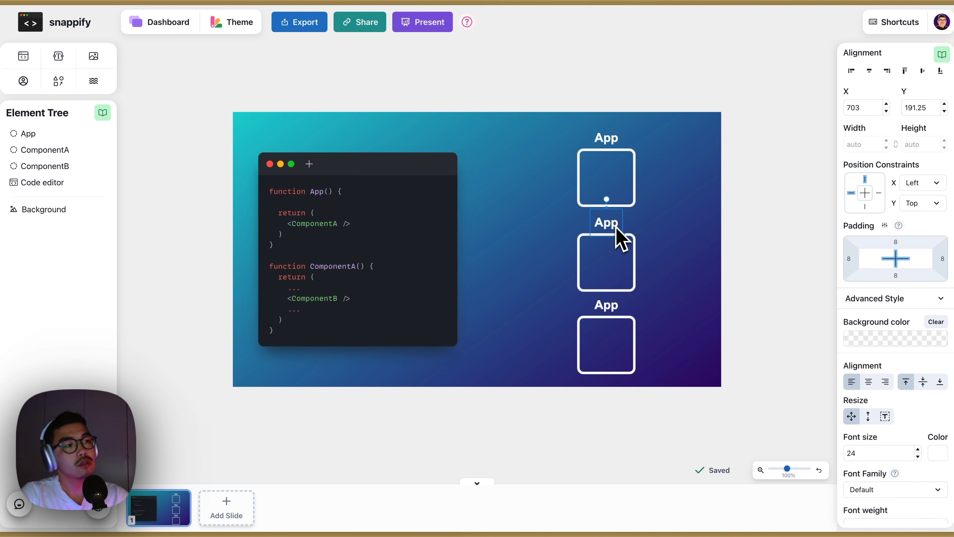
pyautogui.click(611, 260)
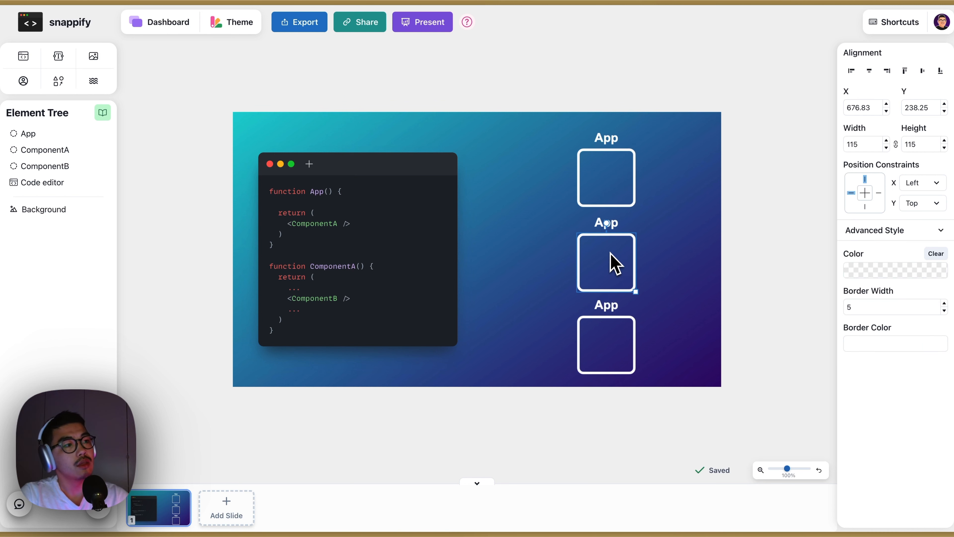
pyautogui.click(618, 230)
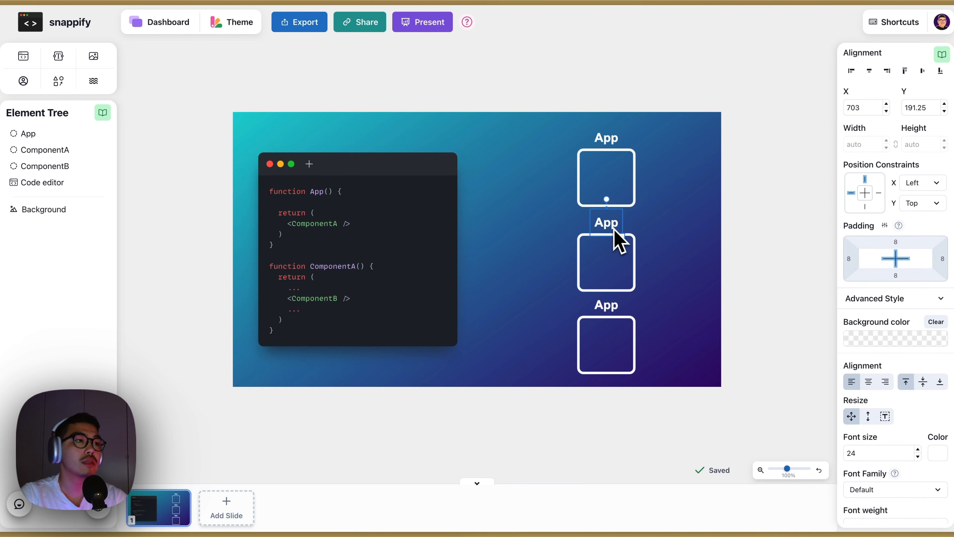
pyautogui.doubleClick(610, 228)
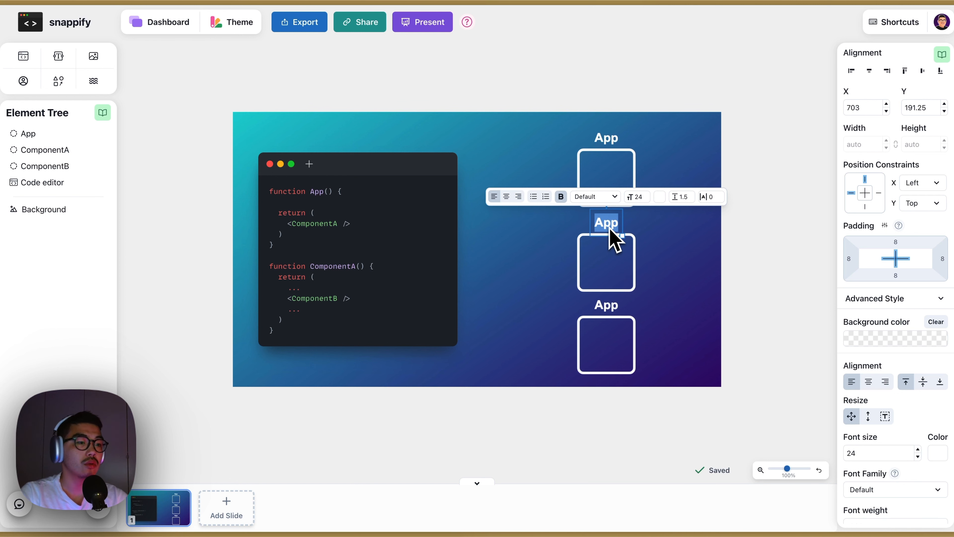
pyautogui.write('ComponentA')
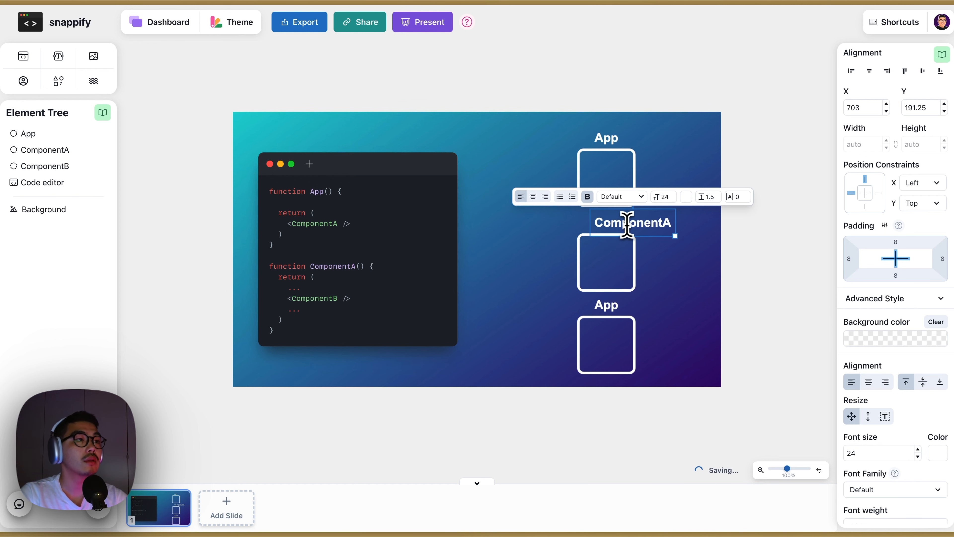
pyautogui.press('Escape')
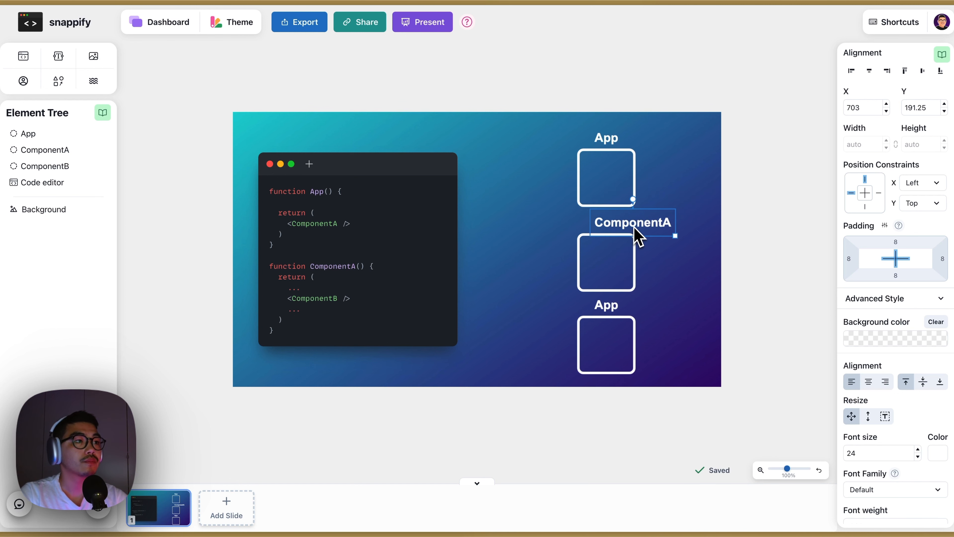
pyautogui.moveTo(637, 239); pyautogui.dragTo(612, 233)
pyautogui.click(665, 270)
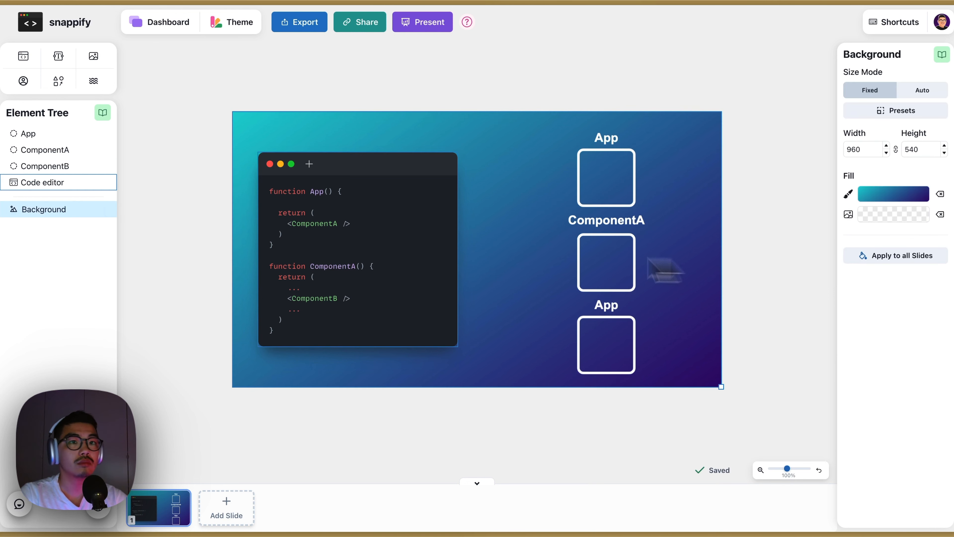
# Change the bottom box's label text to ComponentB and center the label above its square.
pyautogui.click(7, 167)
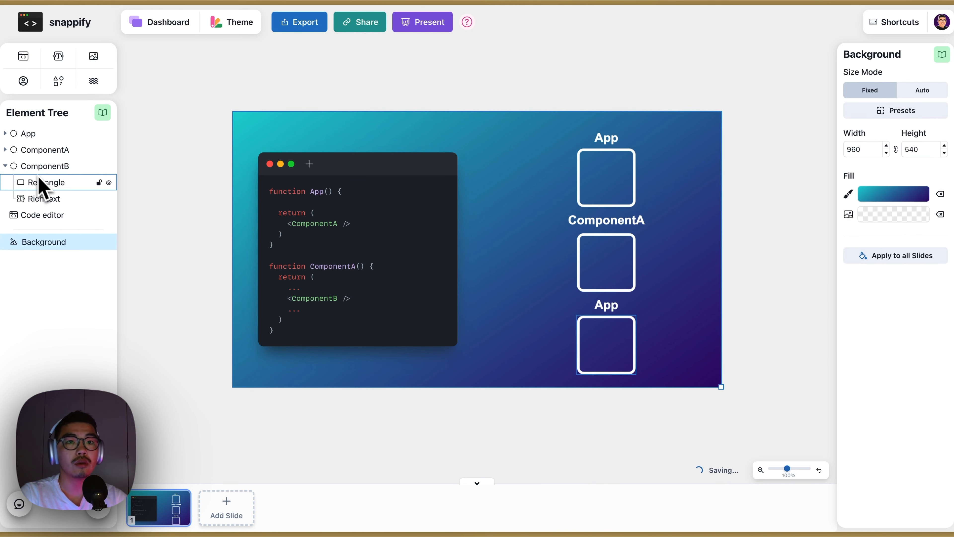
pyautogui.click(45, 212)
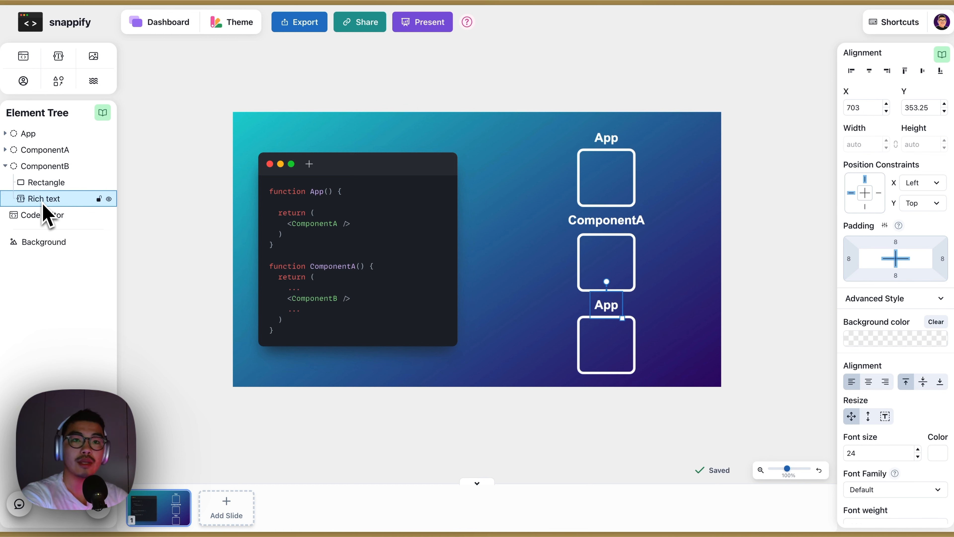
pyautogui.press('Return')
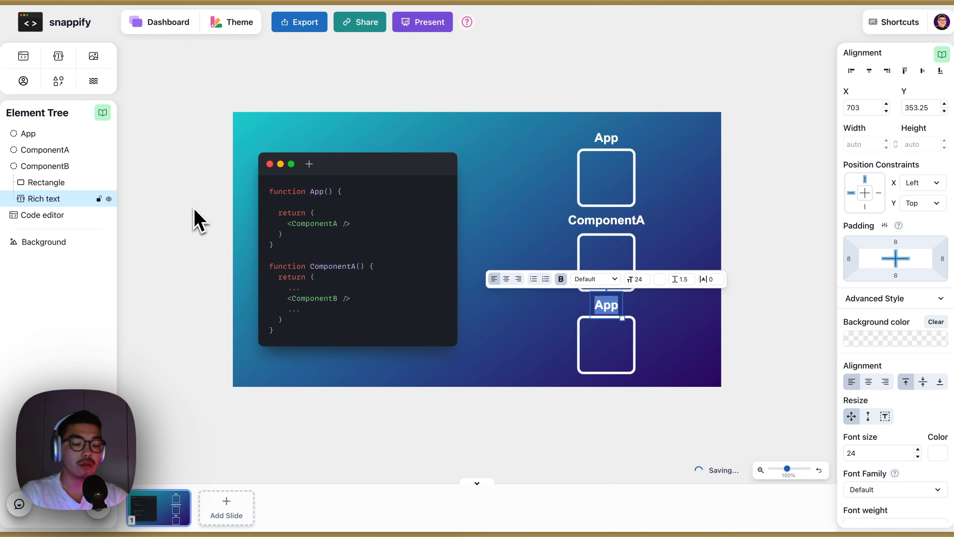
pyautogui.write('ComponentA')
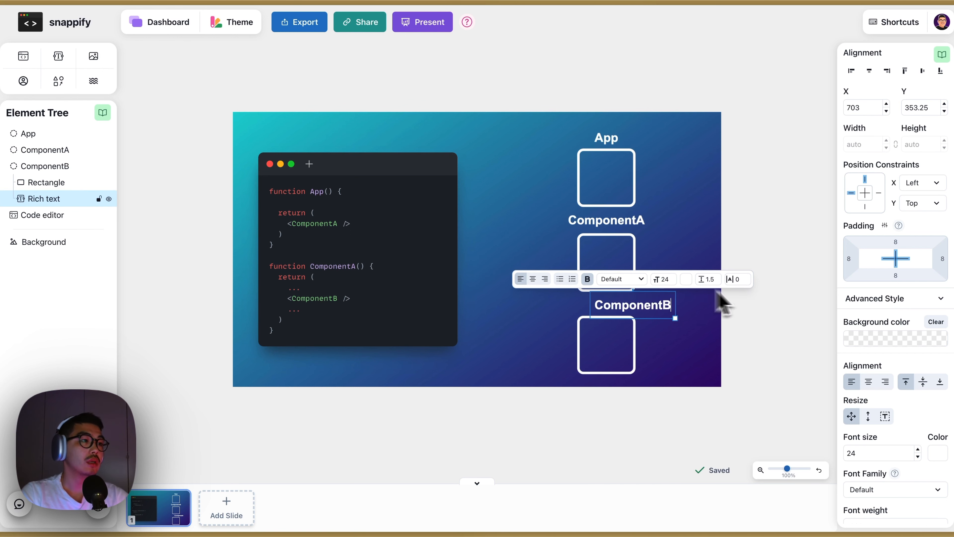
pyautogui.moveTo(676, 318); pyautogui.dragTo(632, 312)
pyautogui.click(645, 332)
pyautogui.click(645, 332)
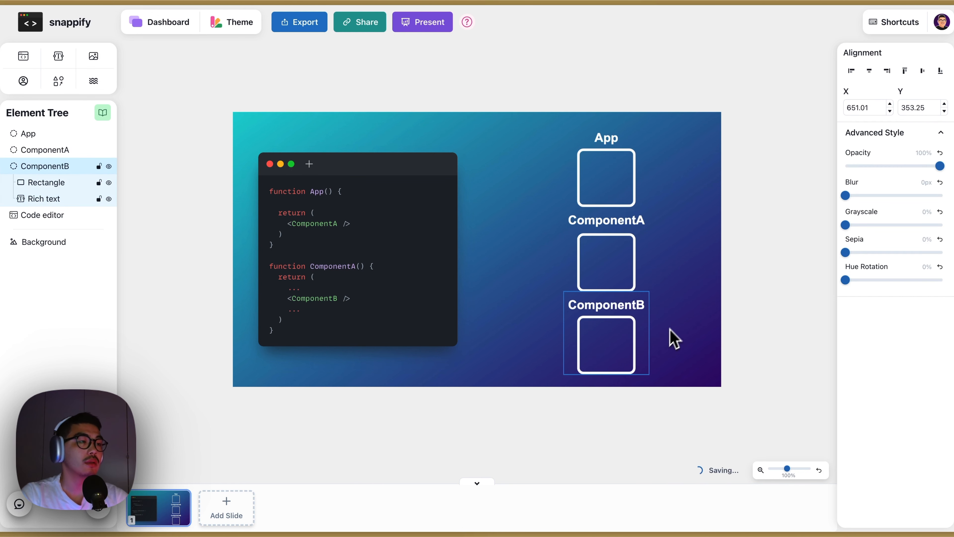
pyautogui.click(668, 340)
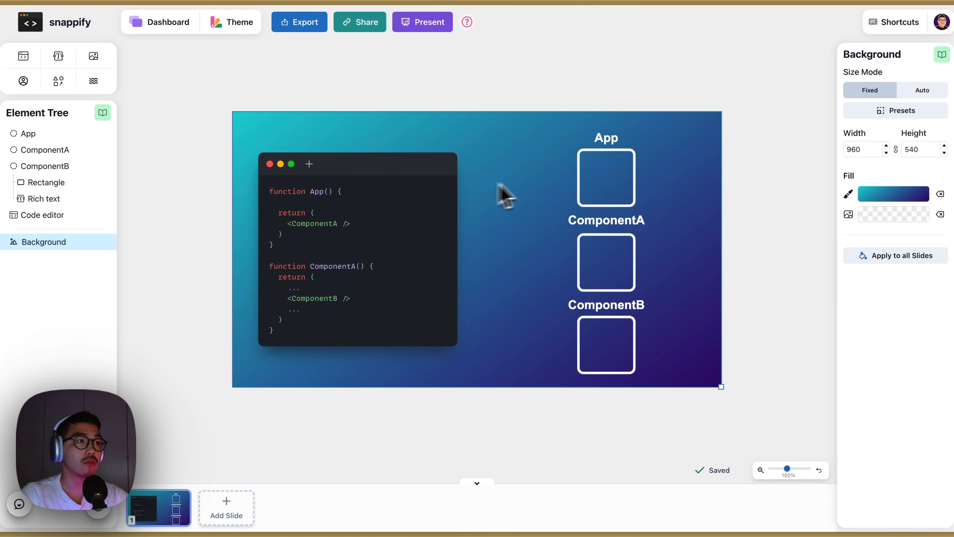
# Draw a curved arrow from the left side of the App square to the left side of the ComponentA square.
pyautogui.click(60, 83)
pyautogui.click(107, 51)
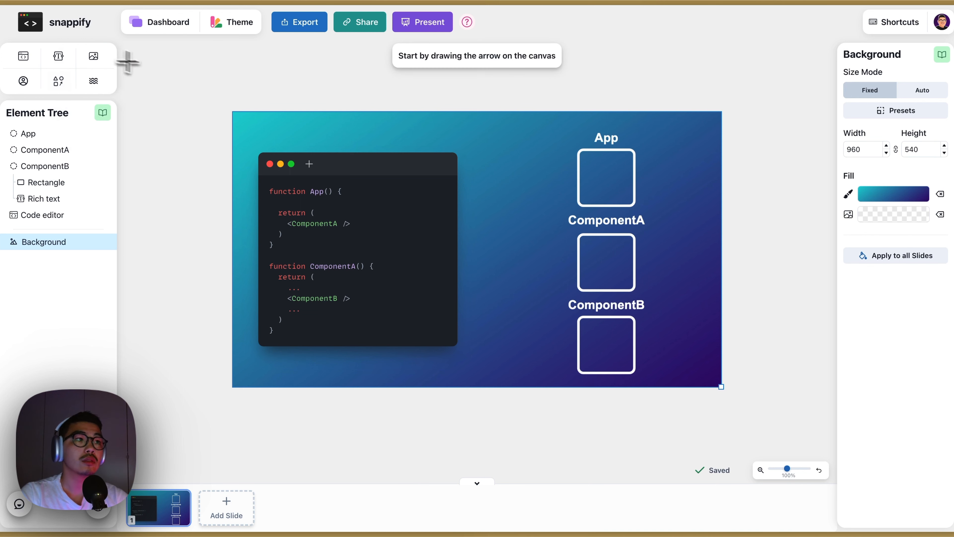
pyautogui.moveTo(572, 180); pyautogui.dragTo(520, 185)
pyautogui.moveTo(519, 235); pyautogui.dragTo(578, 267)
pyautogui.moveTo(522, 188); pyautogui.dragTo(525, 211)
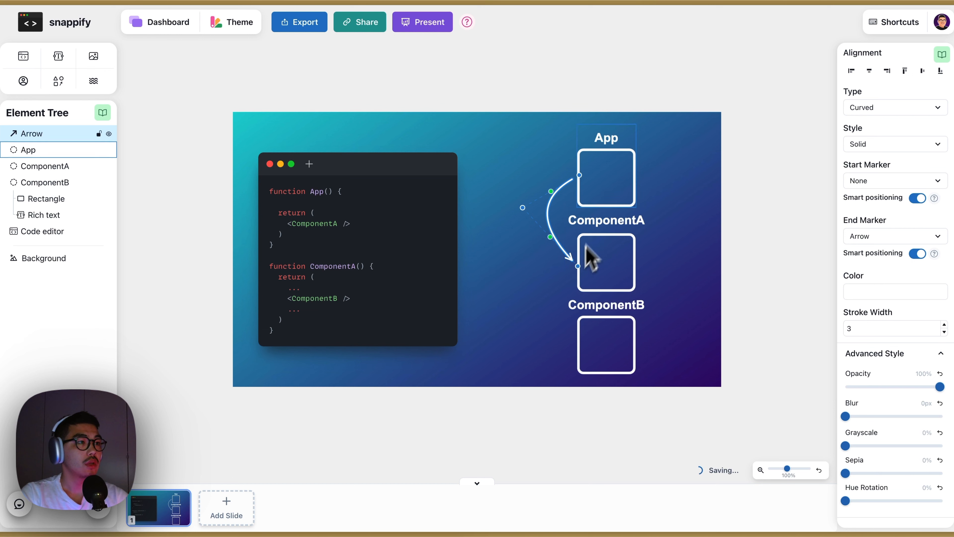
pyautogui.click(650, 203)
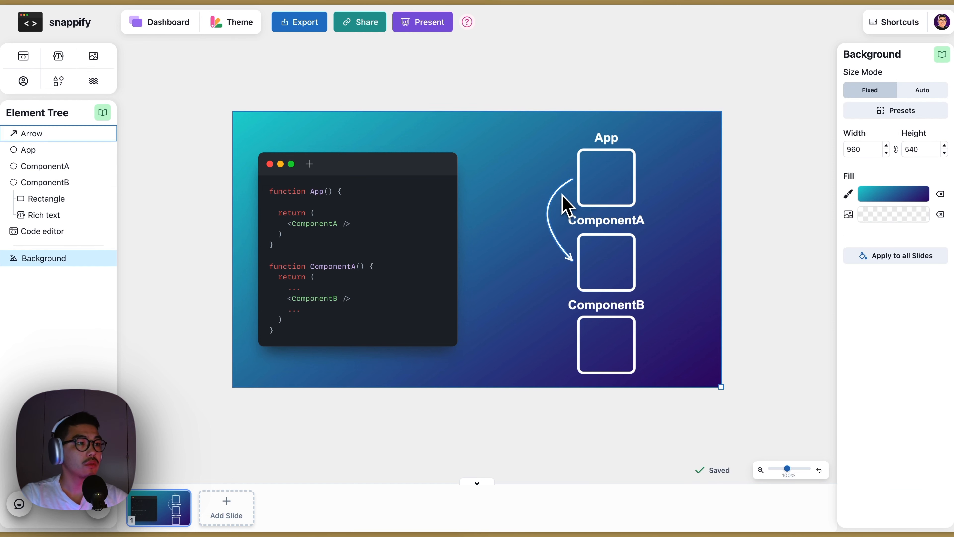
# Duplicate the curved arrow and reshape the copy to run from the right side of the ComponentA square to the right side of the ComponentB square.
pyautogui.click(562, 206)
pyautogui.hotkey('ctrl', 'd')
pyautogui.moveTo(561, 206); pyautogui.dragTo(705, 239)
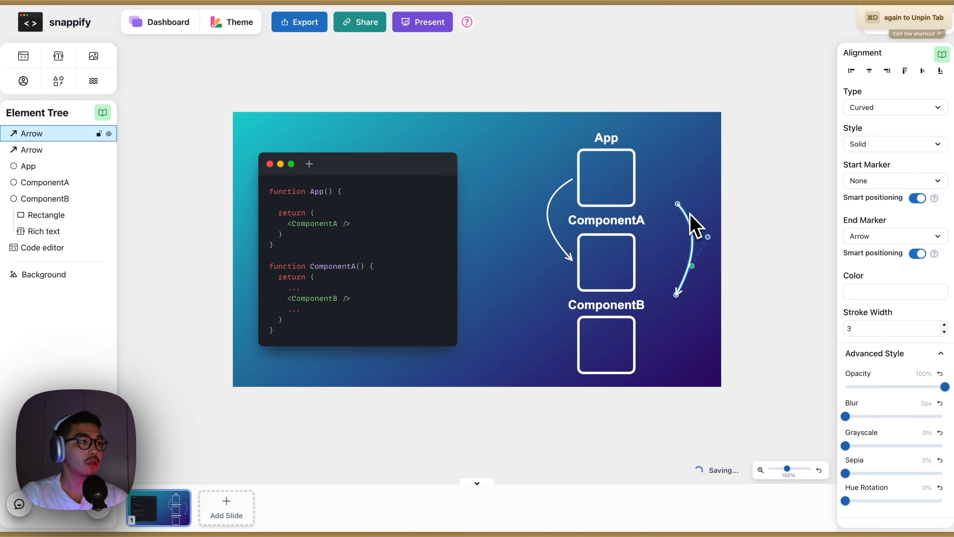
pyautogui.moveTo(678, 207); pyautogui.dragTo(630, 262)
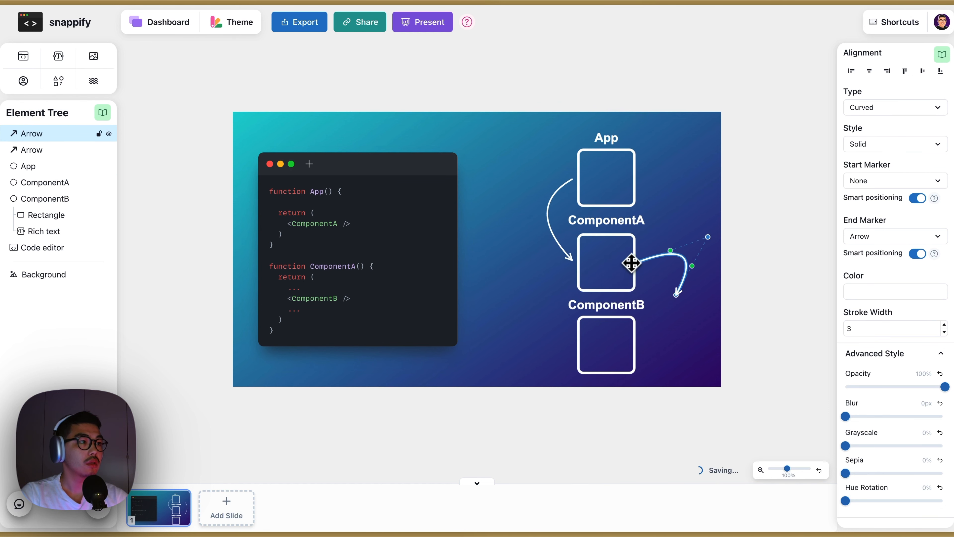
pyautogui.moveTo(675, 294); pyautogui.dragTo(636, 357)
pyautogui.moveTo(702, 289); pyautogui.dragTo(688, 303)
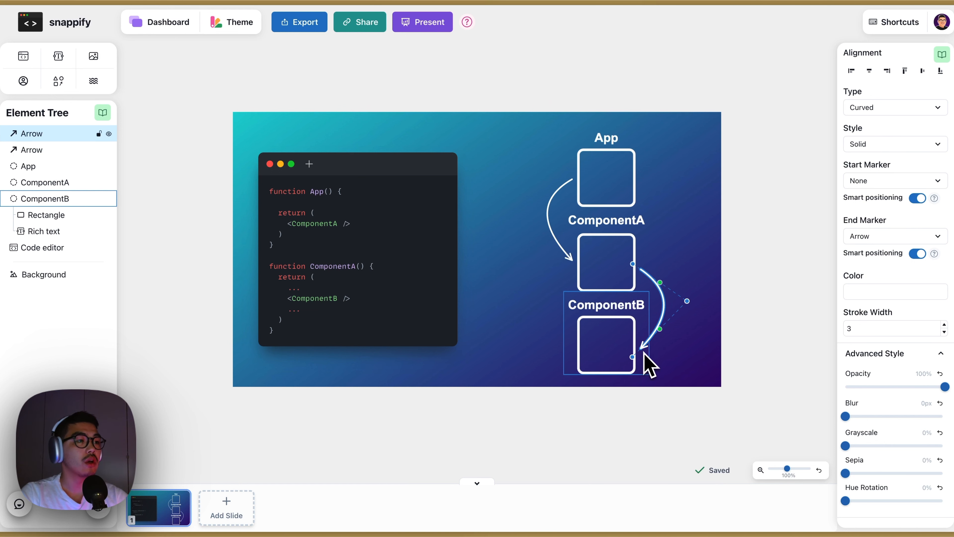
pyautogui.moveTo(625, 357)
pyautogui.mouseDown()
pyautogui.moveTo(616, 367)
pyautogui.moveTo(616, 346)
pyautogui.mouseUp()
pyautogui.click(698, 355)
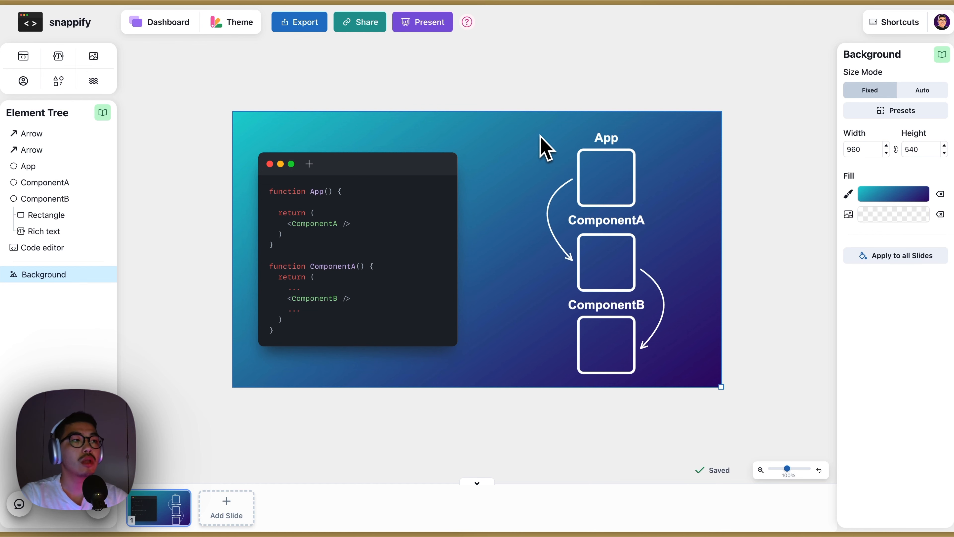
# Group both arrows with the App, ComponentA and ComponentB groups and name the new group Visual model.
pyautogui.moveTo(541, 130); pyautogui.dragTo(680, 382)
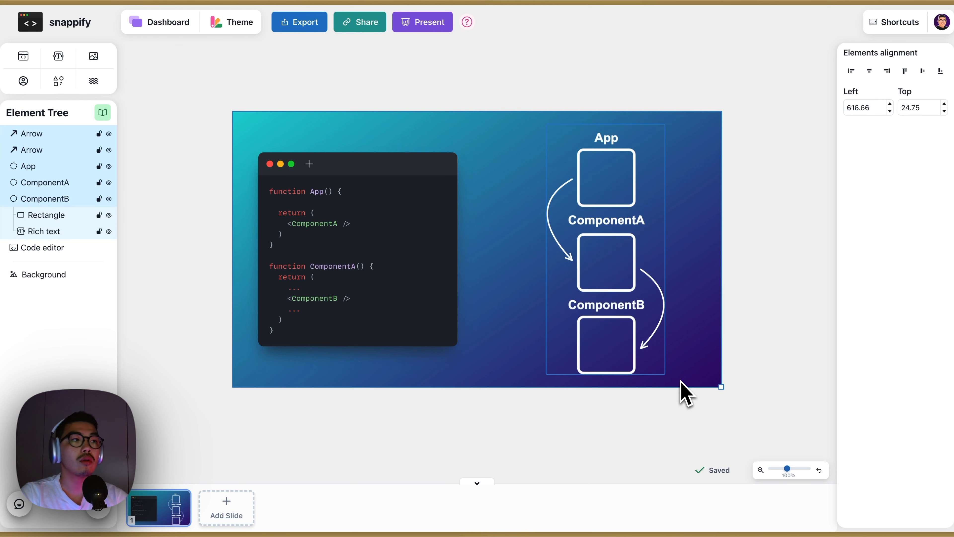
pyautogui.rightClick(64, 137)
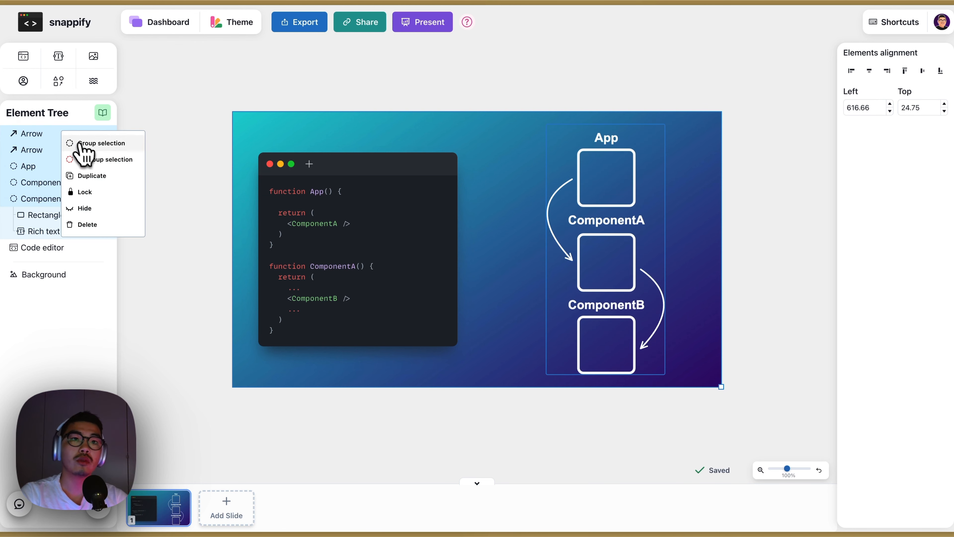
pyautogui.click(84, 147)
pyautogui.doubleClick(47, 134)
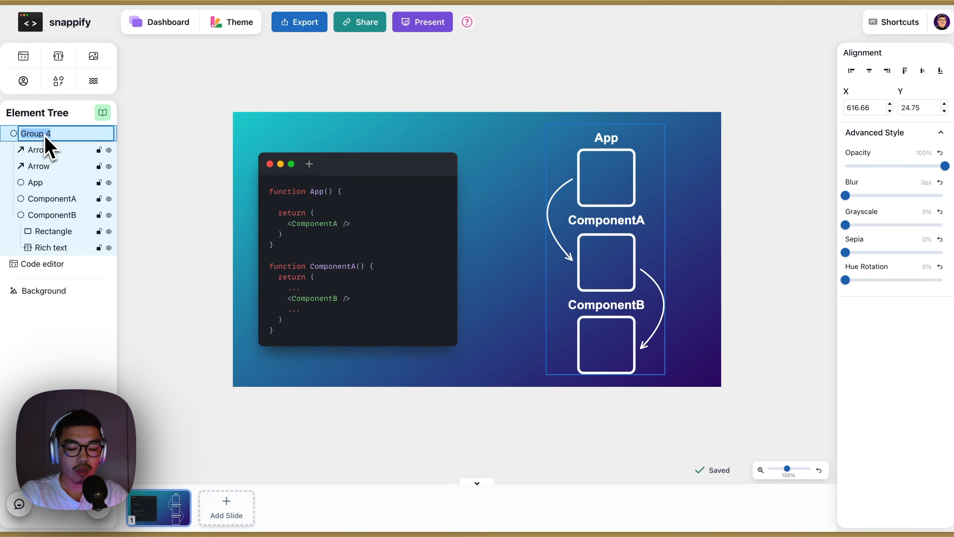
pyautogui.write('Visual model')
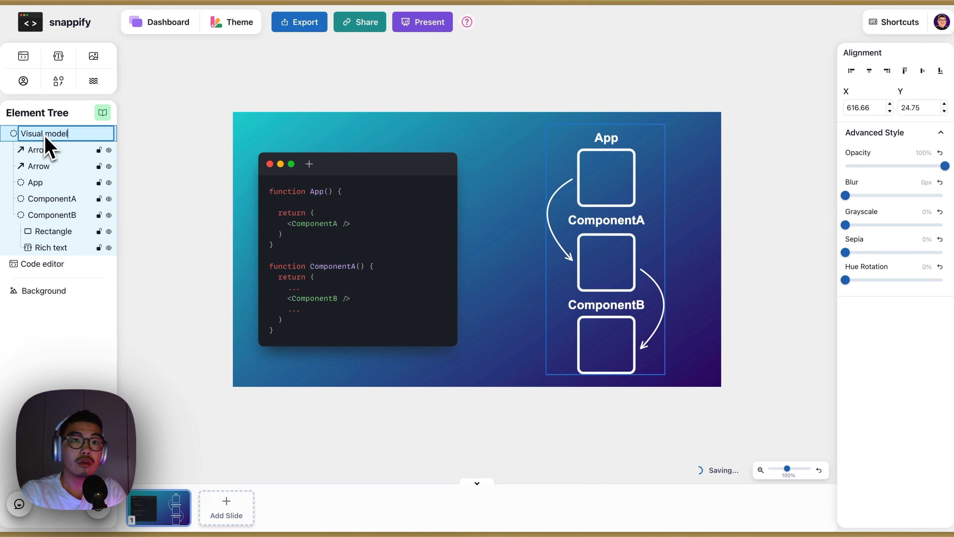
pyautogui.press('Return')
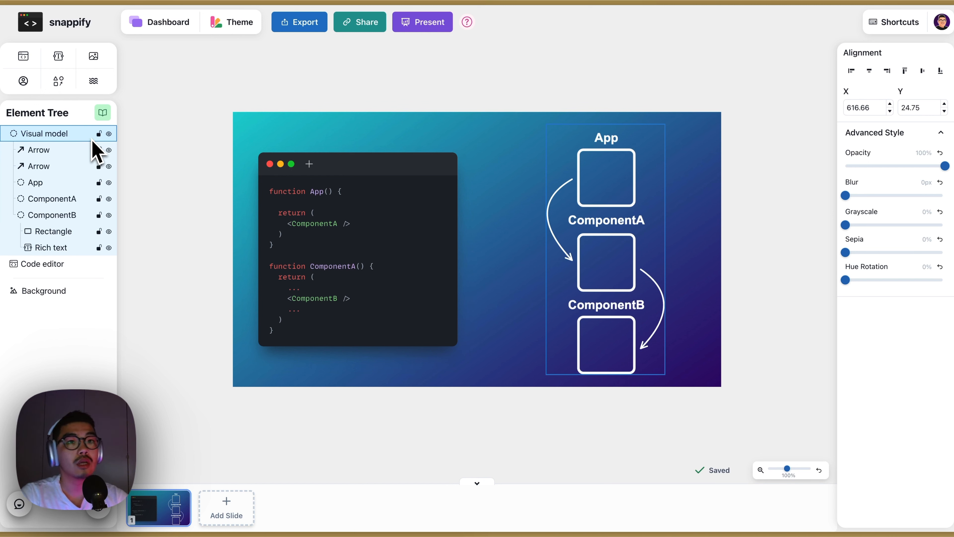
# Lock the Visual model group and collapse it in the element tree.
pyautogui.click(98, 134)
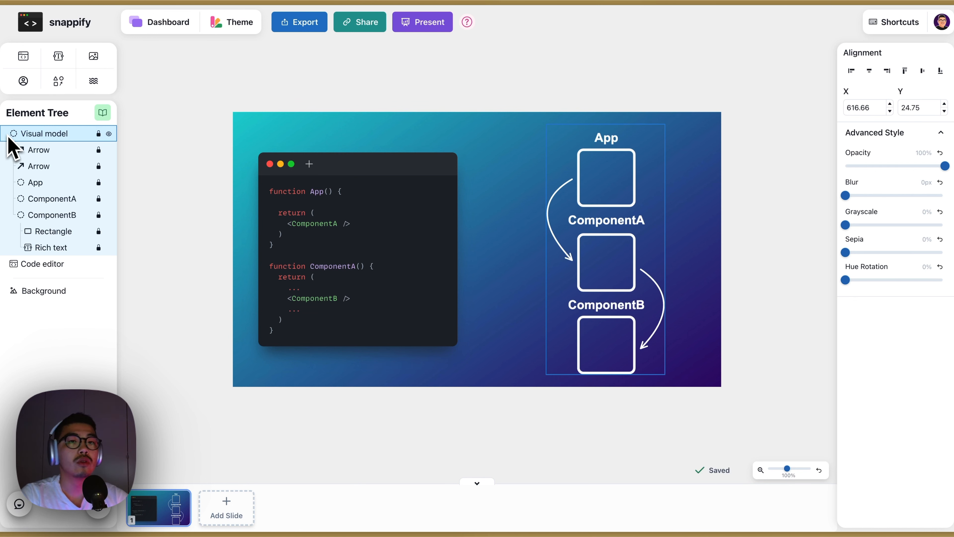
pyautogui.click(126, 147)
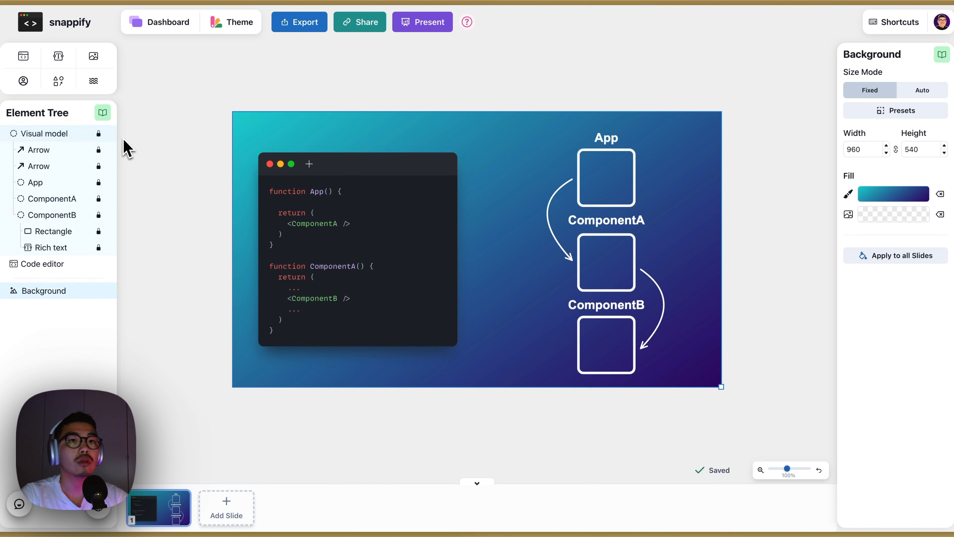
pyautogui.click(5, 133)
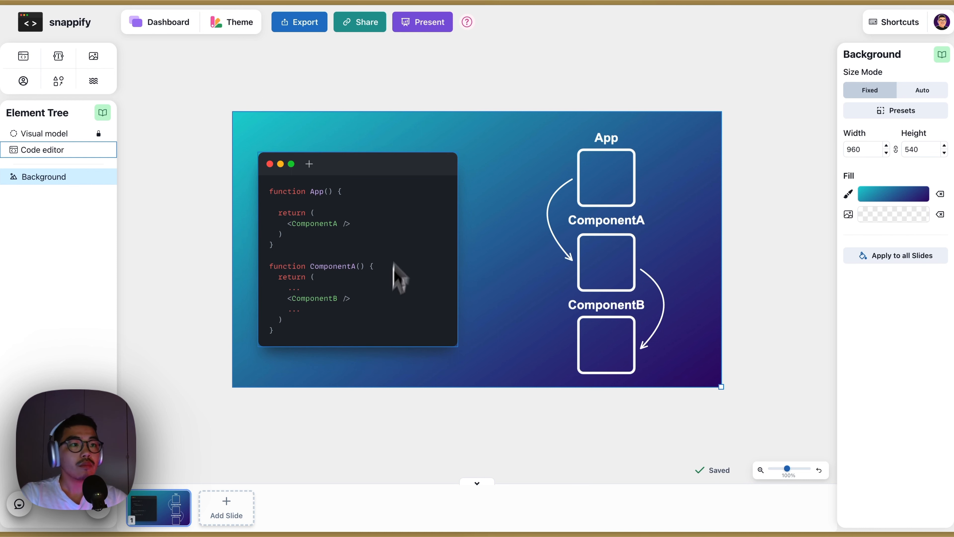
# Set the code editor's code change transition to SlideIn.
pyautogui.click(402, 165)
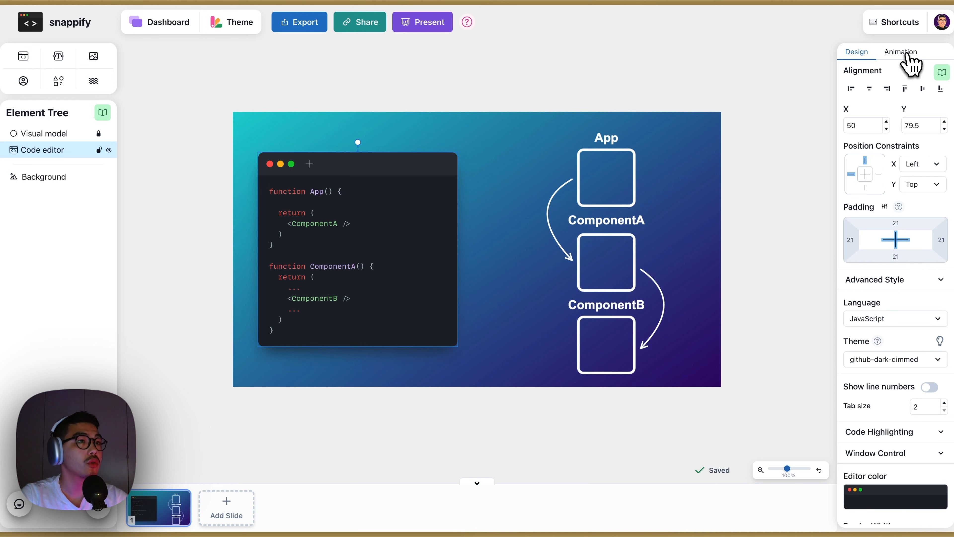
pyautogui.click(911, 62)
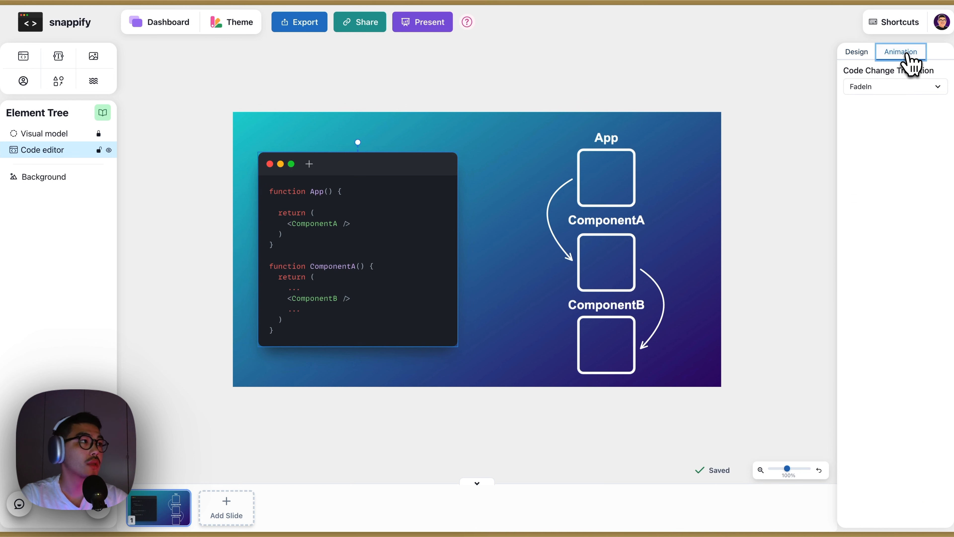
pyautogui.click(900, 88)
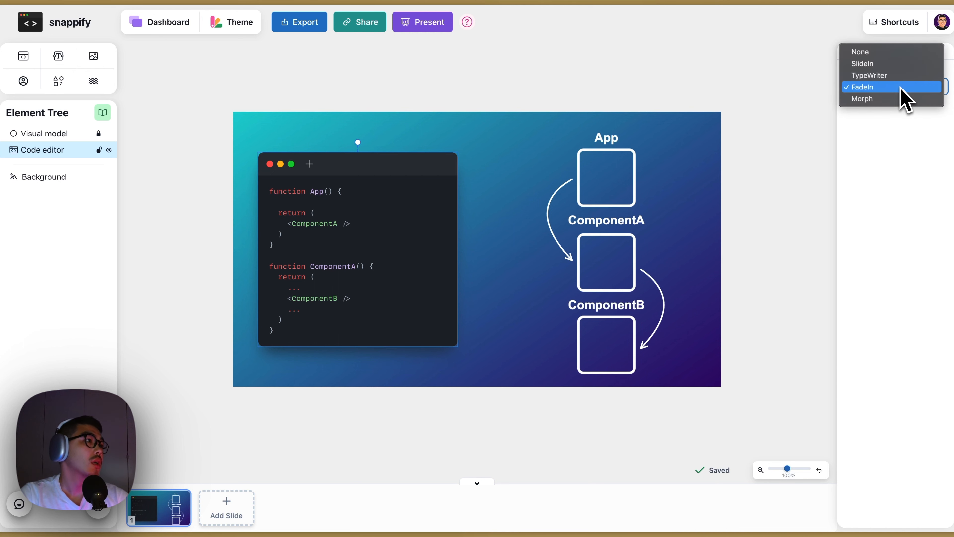
pyautogui.click(900, 64)
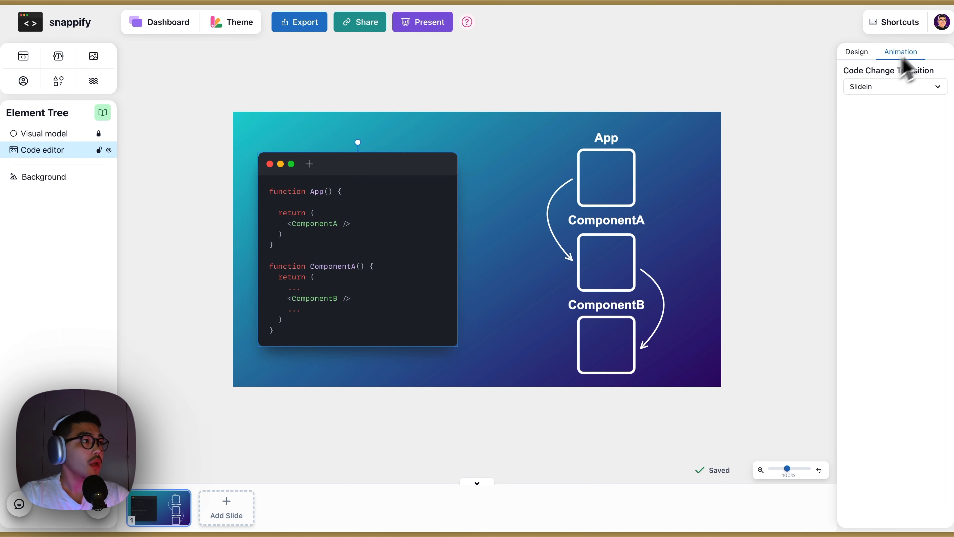
# Set the code editor's vertical position constraint to Center.
pyautogui.click(862, 54)
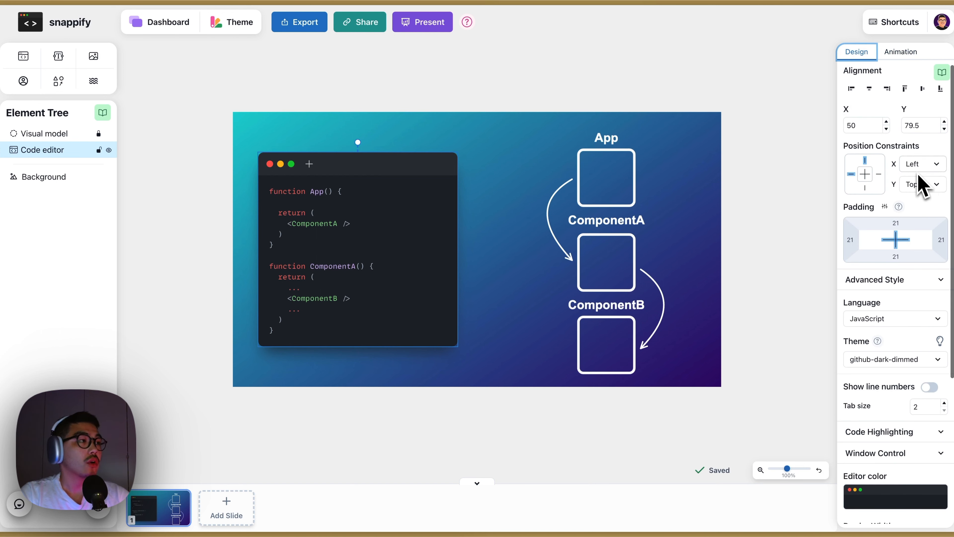
pyautogui.click(921, 187)
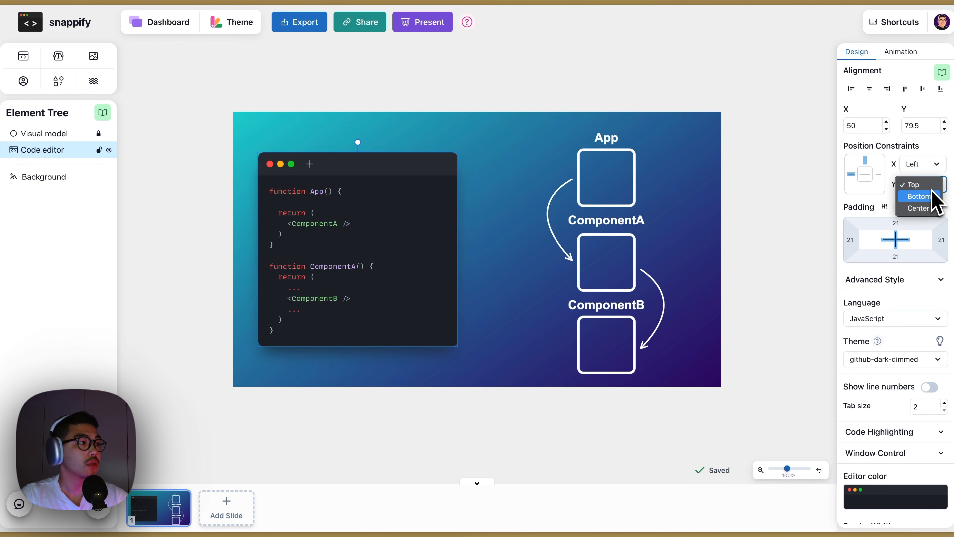
pyautogui.click(927, 210)
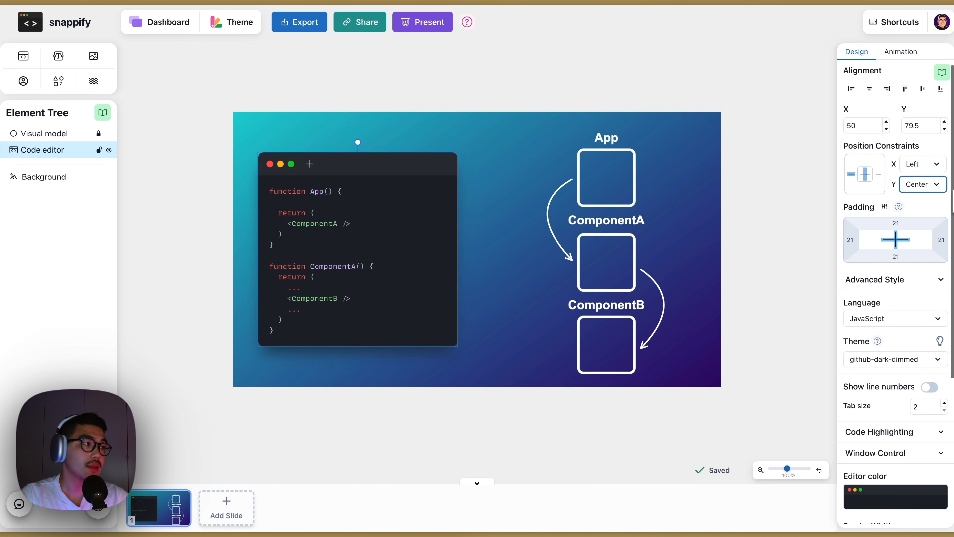
# Test the editor's vertical centering by adding blank lines after <ComponentA /> in the App function and removing them again.
pyautogui.click(423, 213)
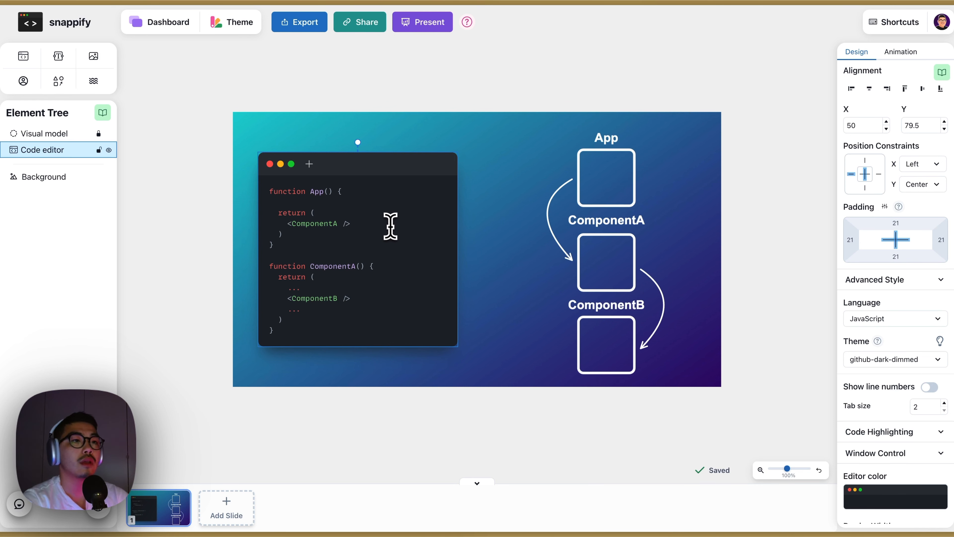
pyautogui.press('Return')
pyautogui.press('Return')
pyautogui.press('Return')
pyautogui.press('Return')
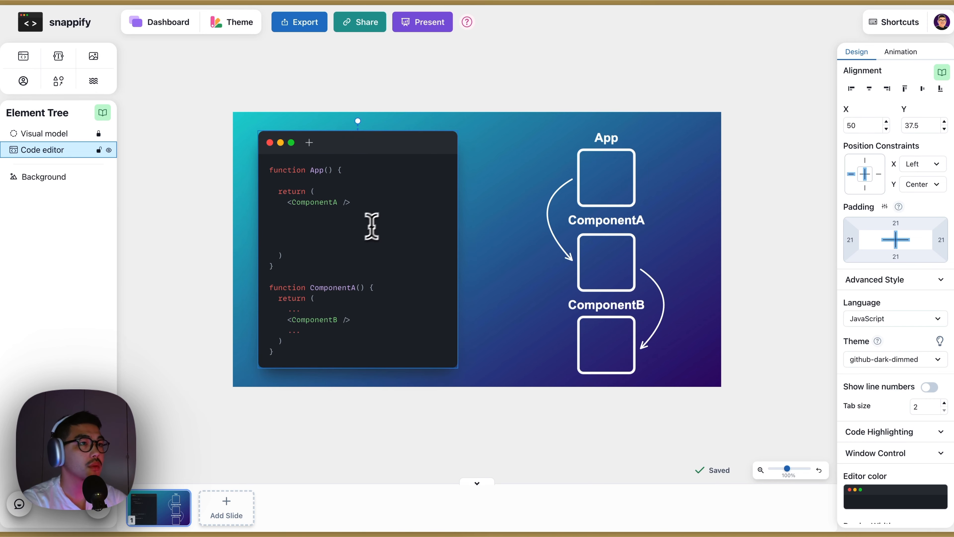
pyautogui.press('BackSpace')
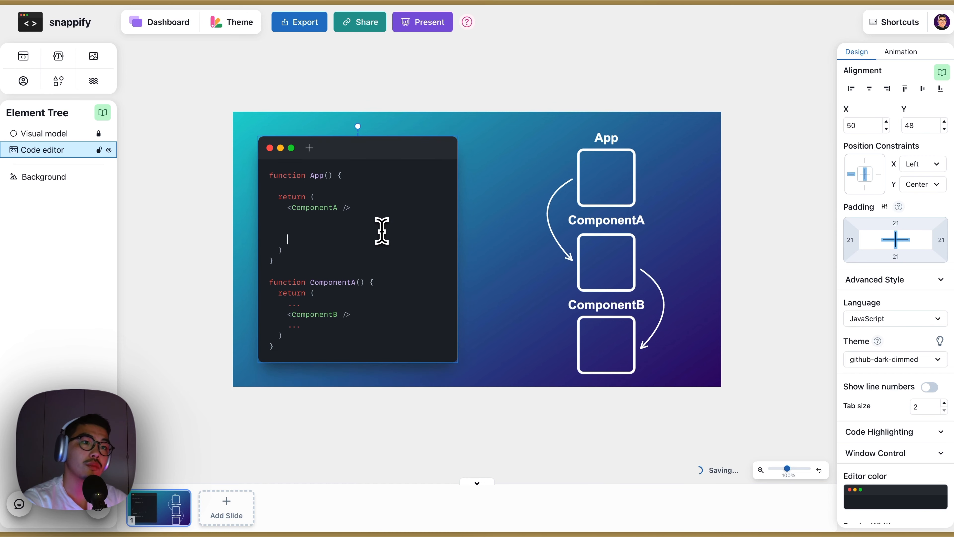
pyautogui.press('BackSpace')
pyautogui.press('BackSpace')
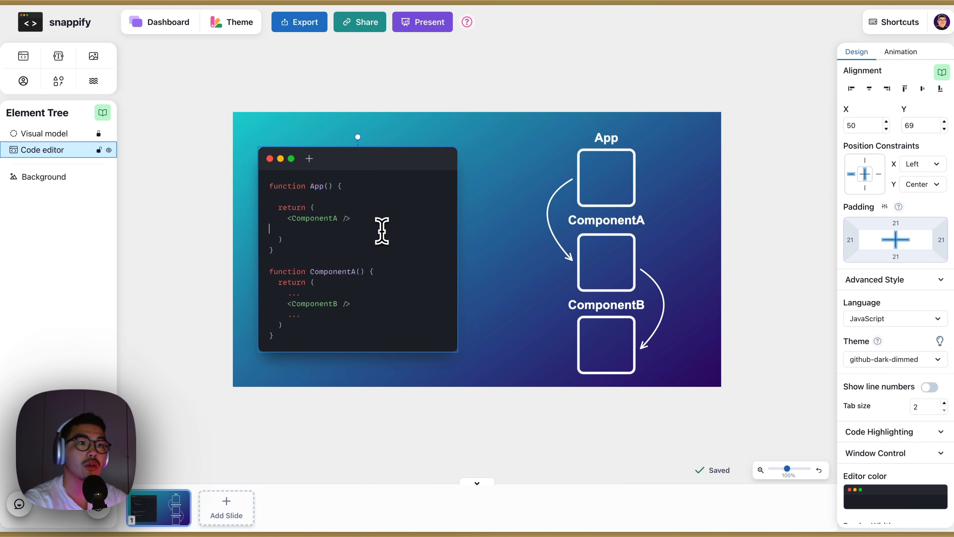
pyautogui.press('BackSpace')
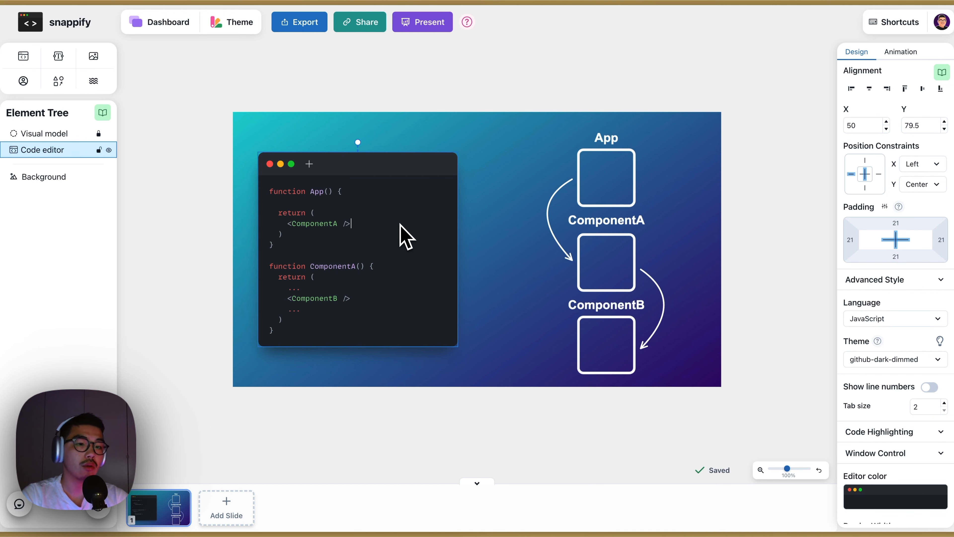
pyautogui.click(520, 221)
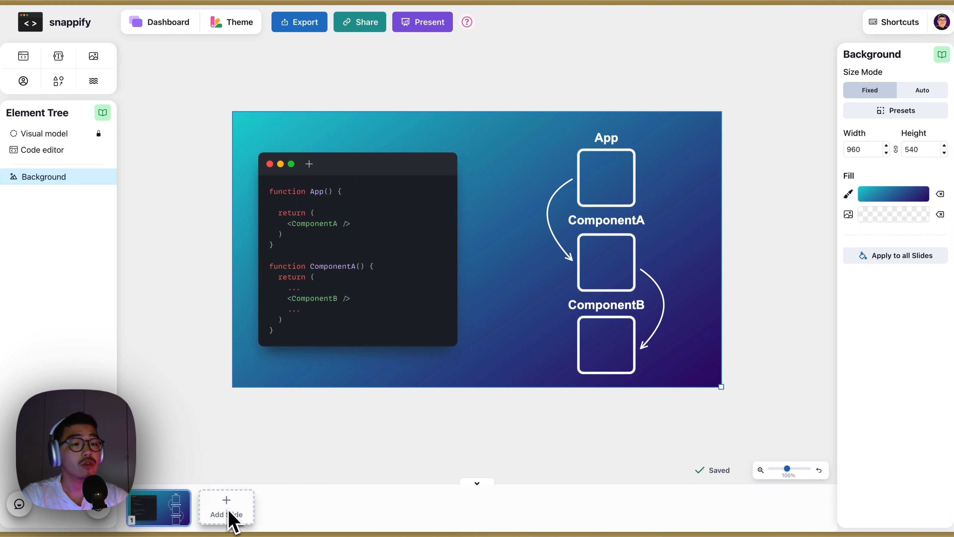
# Duplicate the finished first slide as a second slide.
pyautogui.rightClick(175, 512)
pyautogui.click(215, 476)
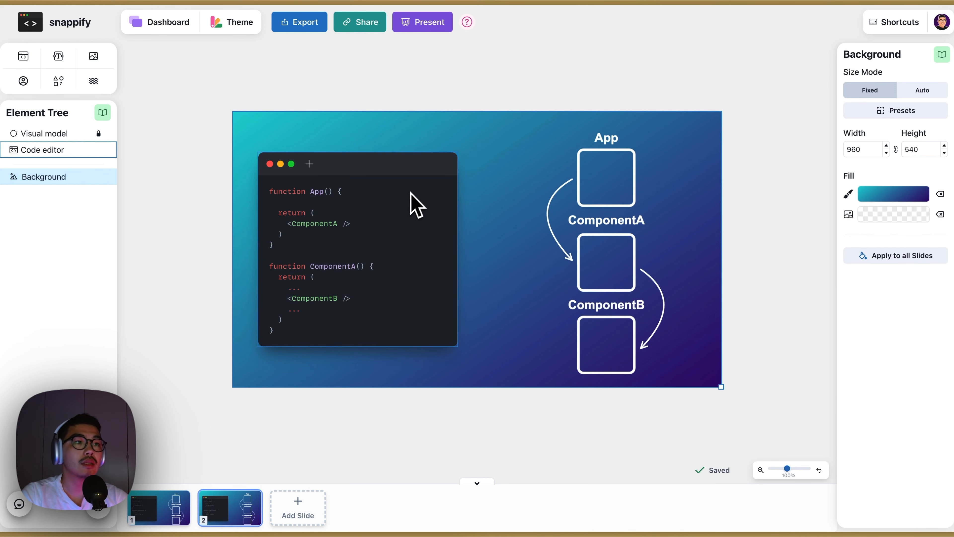
# On the second slide, add const data = useData() to the empty line in the App function.
pyautogui.click(371, 202)
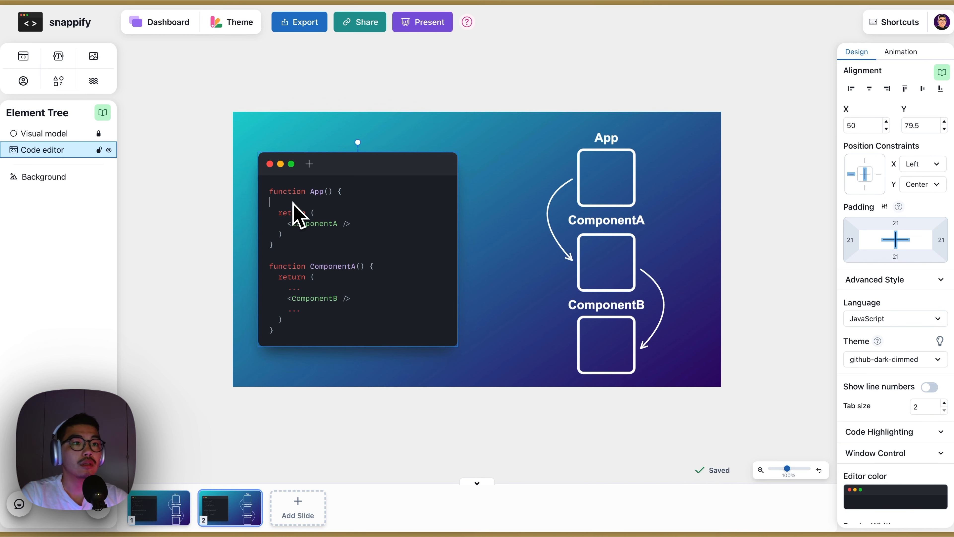
pyautogui.write('const data = useData()')
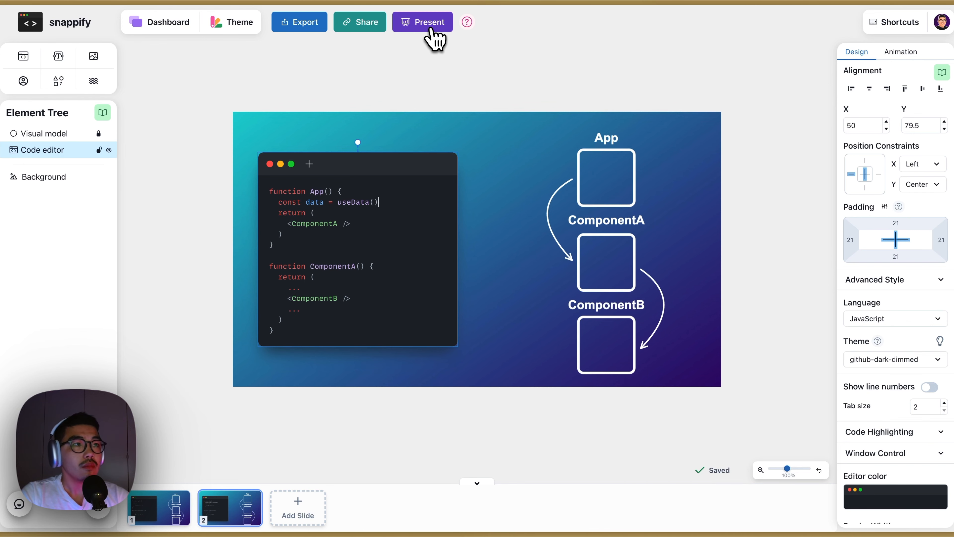
# Preview the presentation, moving back and forth between the two slides to check the useData line's animation, and exit.
pyautogui.click(432, 26)
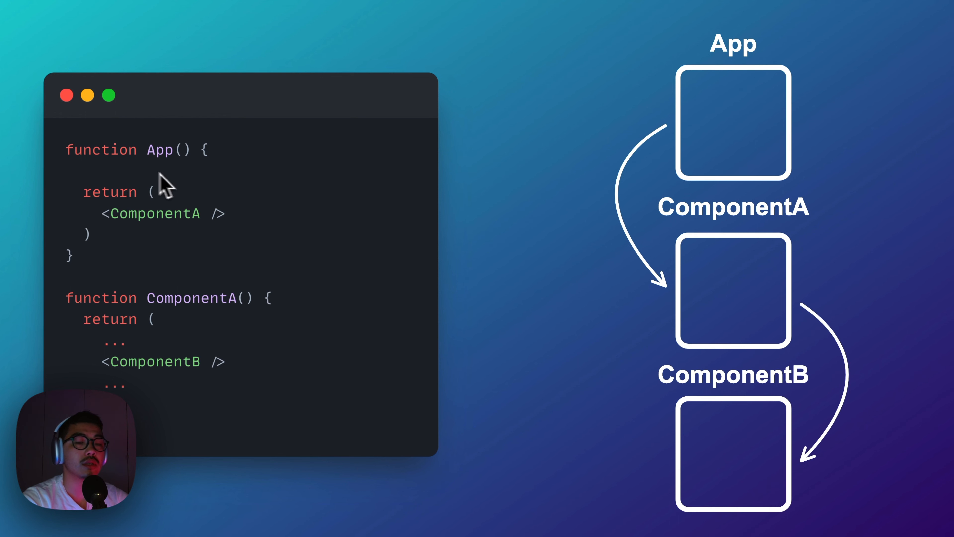
pyautogui.click(145, 175)
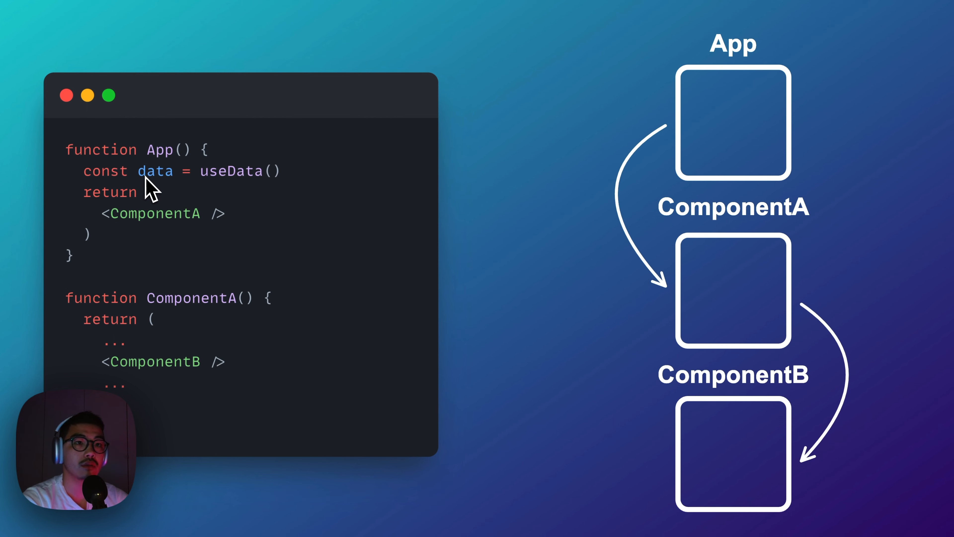
pyautogui.press('Left')
pyautogui.click(145, 177)
pyautogui.press('Left')
pyautogui.press('Right')
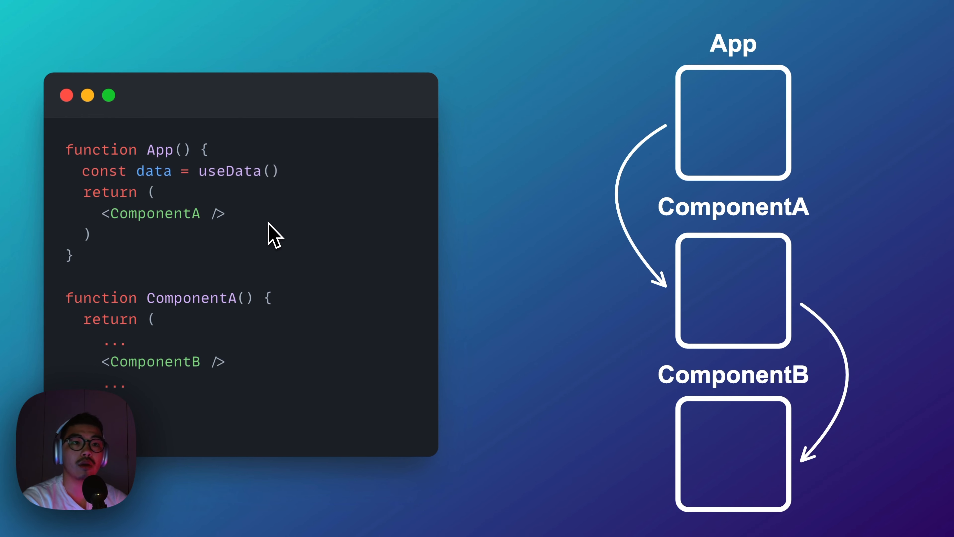
pyautogui.press('Escape')
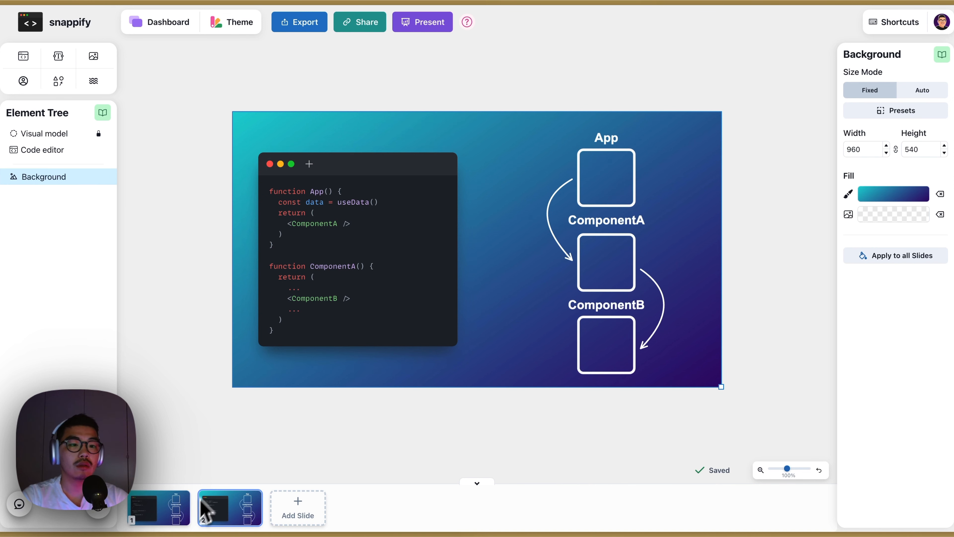
# Compare the App function's code on slides 1 and 2, focusing on the useData line.
pyautogui.click(172, 517)
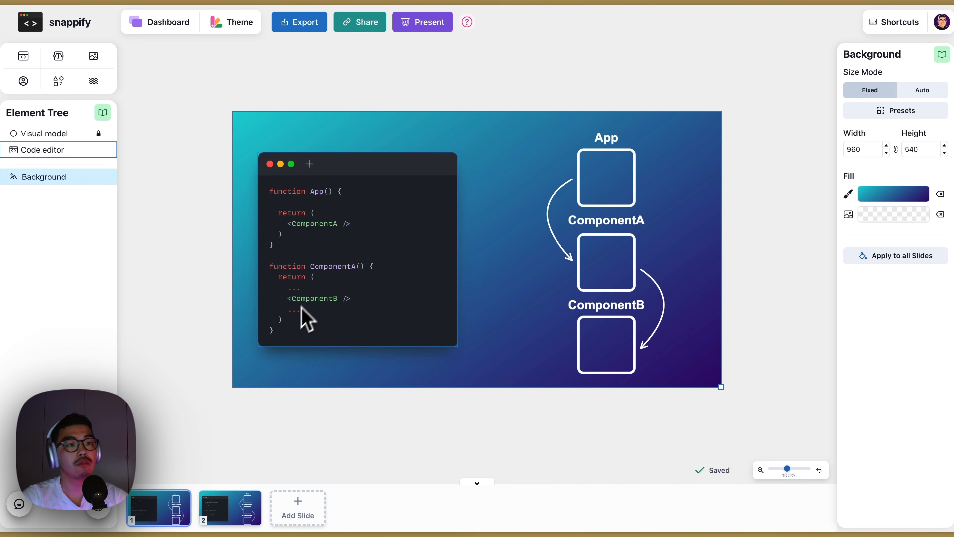
pyautogui.click(233, 517)
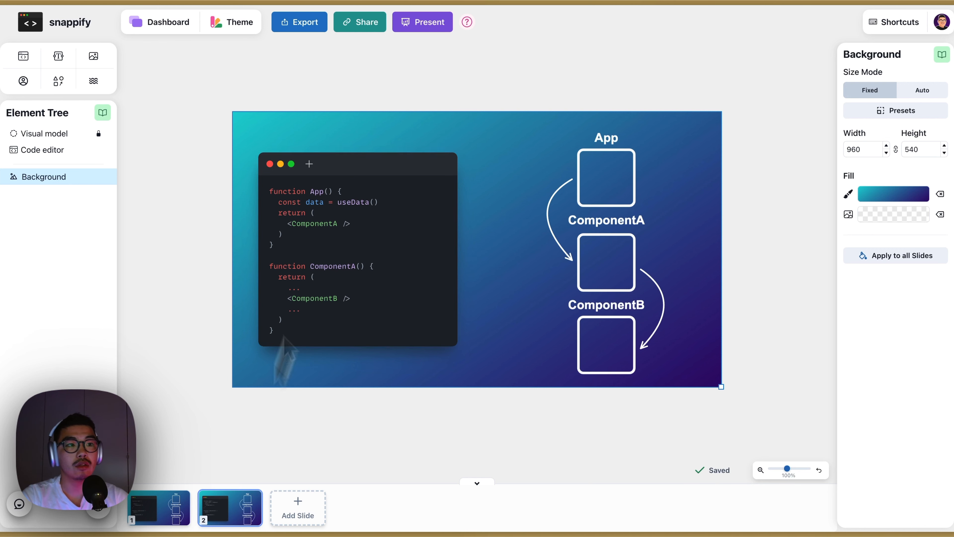
pyautogui.click(309, 205)
pyautogui.moveTo(309, 205); pyautogui.dragTo(381, 199)
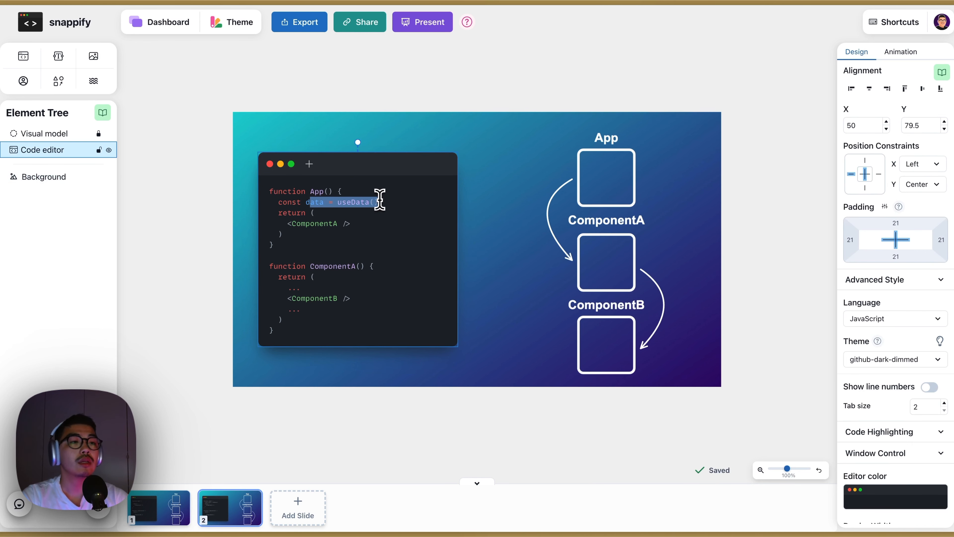
pyautogui.click(380, 201)
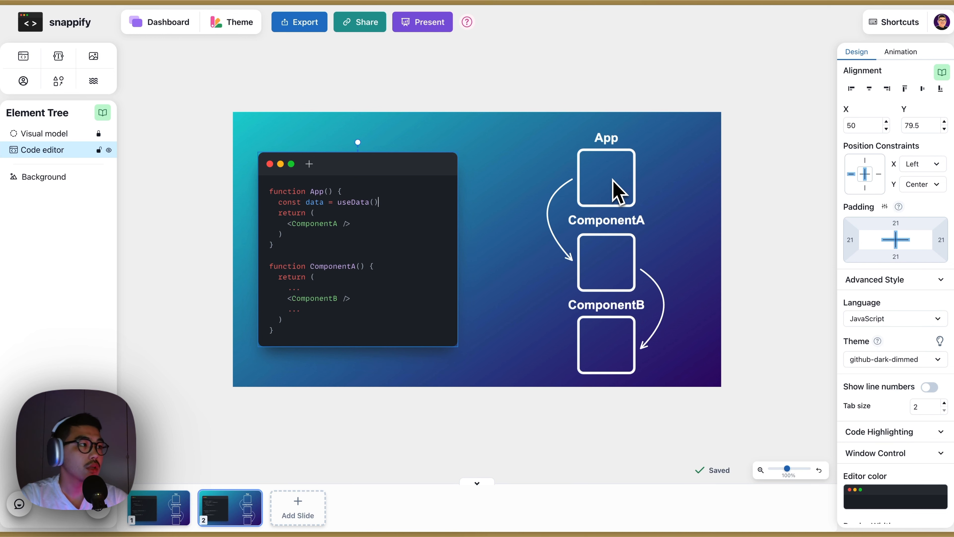
# Draw a circle about 55 by 55 inside the App box on the second slide.
pyautogui.click(60, 83)
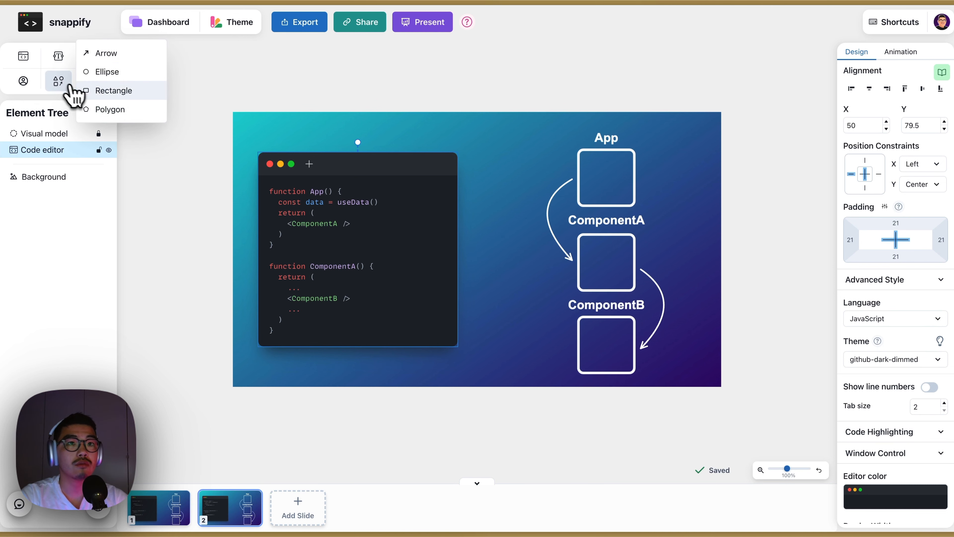
pyautogui.click(113, 72)
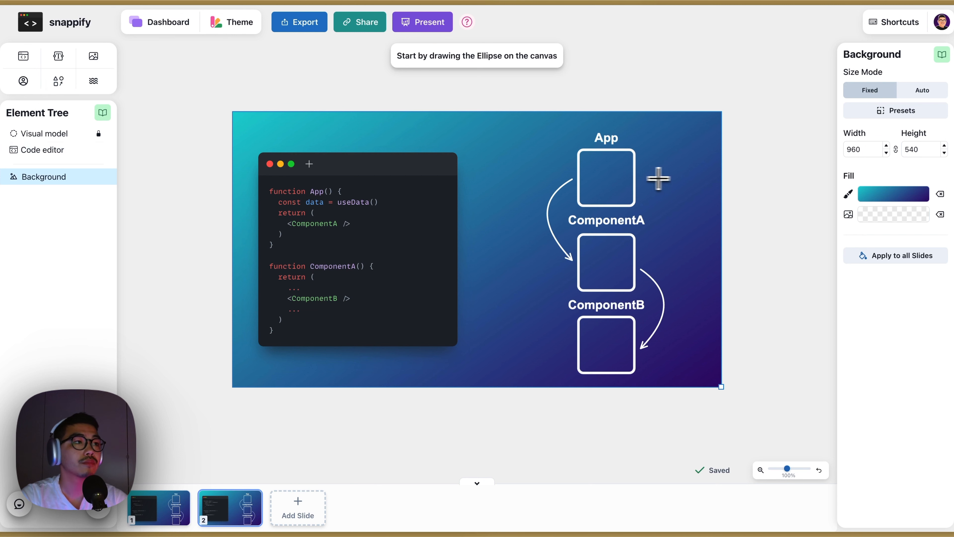
pyautogui.moveTo(597, 171); pyautogui.dragTo(622, 189)
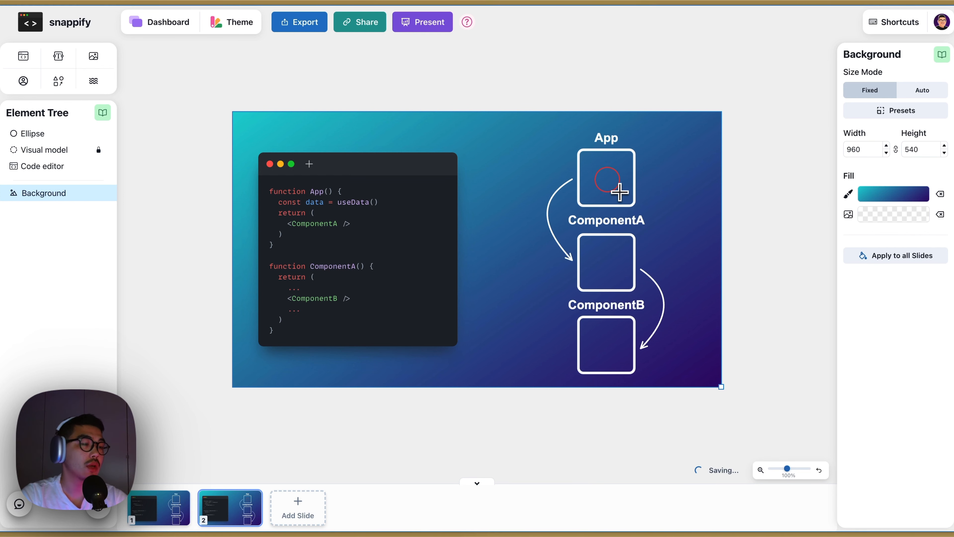
pyautogui.moveTo(623, 195); pyautogui.dragTo(622, 195)
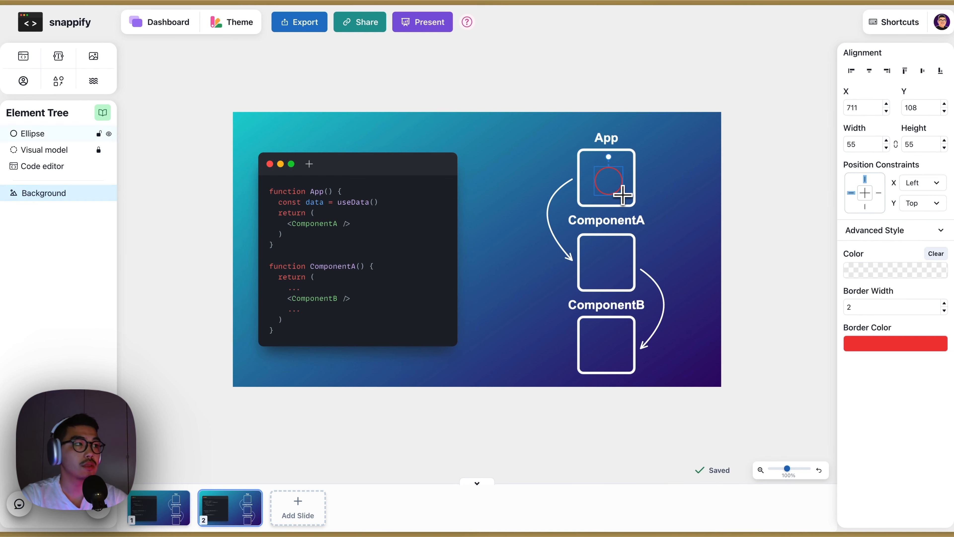
# Lock the circle's aspect ratio, set its size to 48 by 48, and centre it in the App box.
pyautogui.click(896, 145)
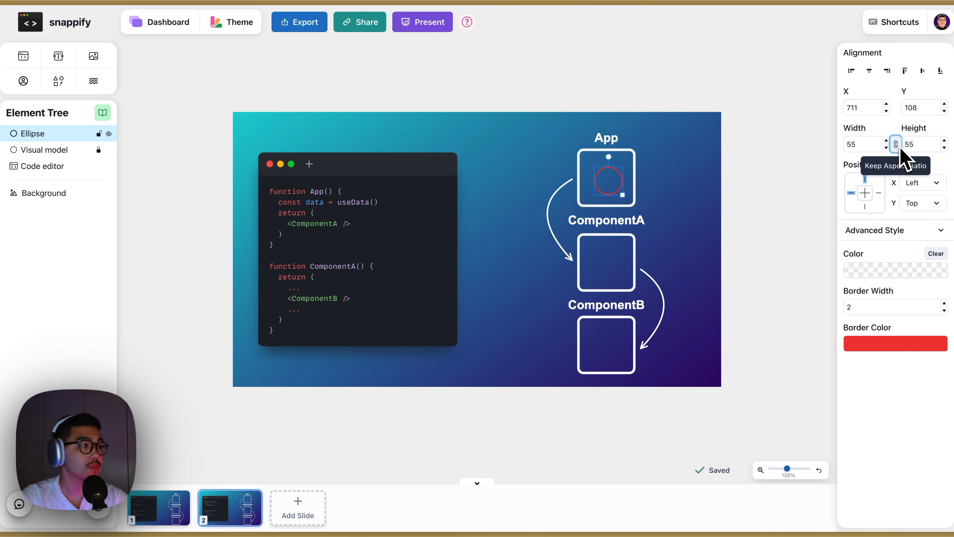
pyautogui.doubleClick(872, 144)
pyautogui.write('52')
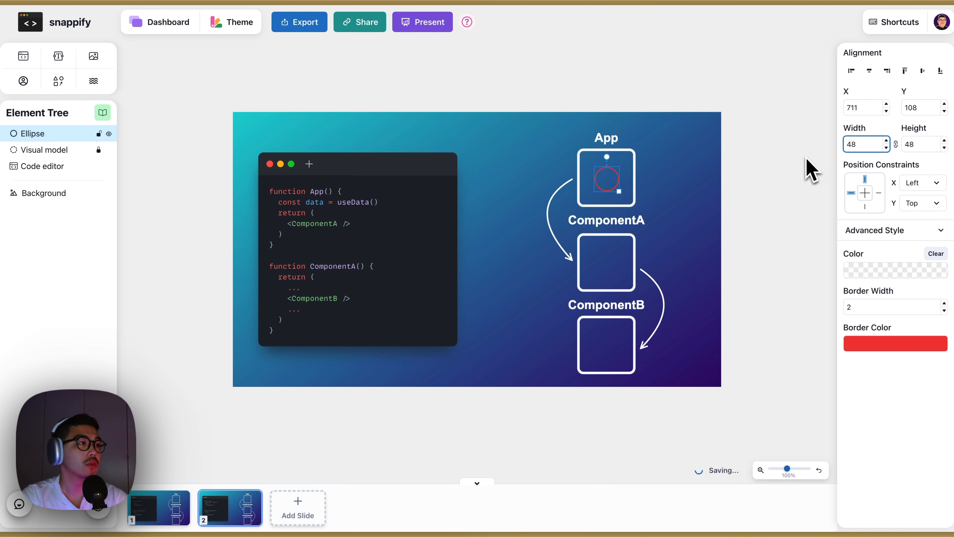
pyautogui.click(683, 181)
pyautogui.moveTo(619, 186); pyautogui.dragTo(612, 182)
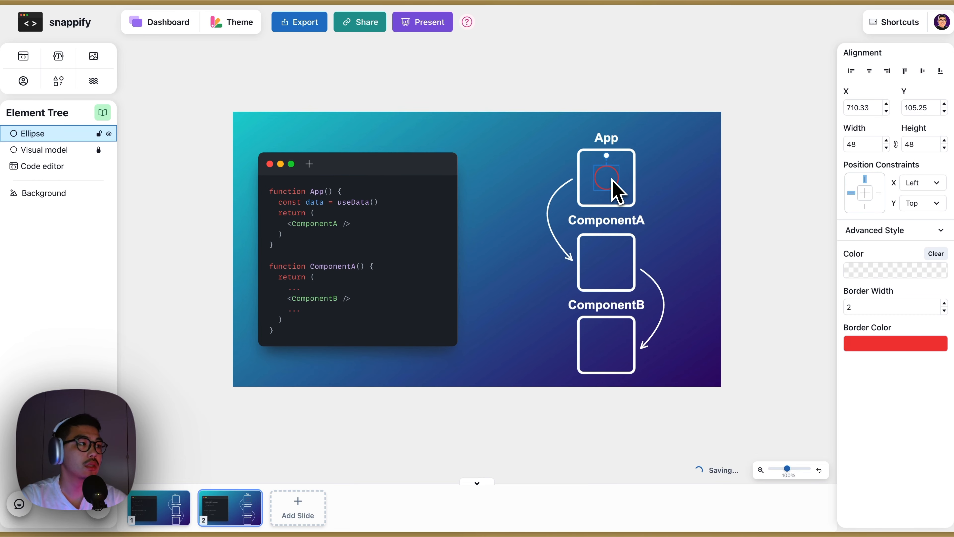
# Set the circle's border width to 0 and fill it with the orange-to-pink gradient preset.
pyautogui.doubleClick(891, 306)
pyautogui.write('0')
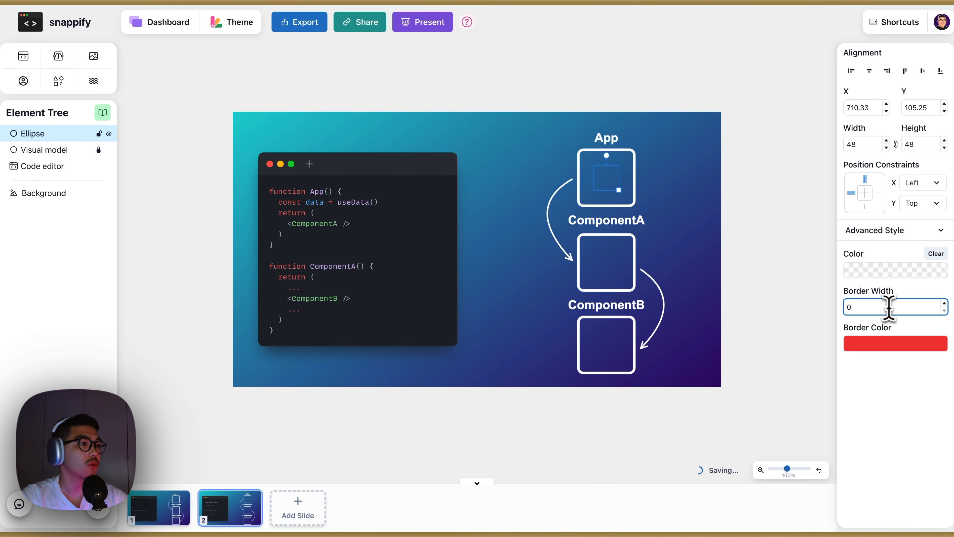
pyautogui.click(904, 270)
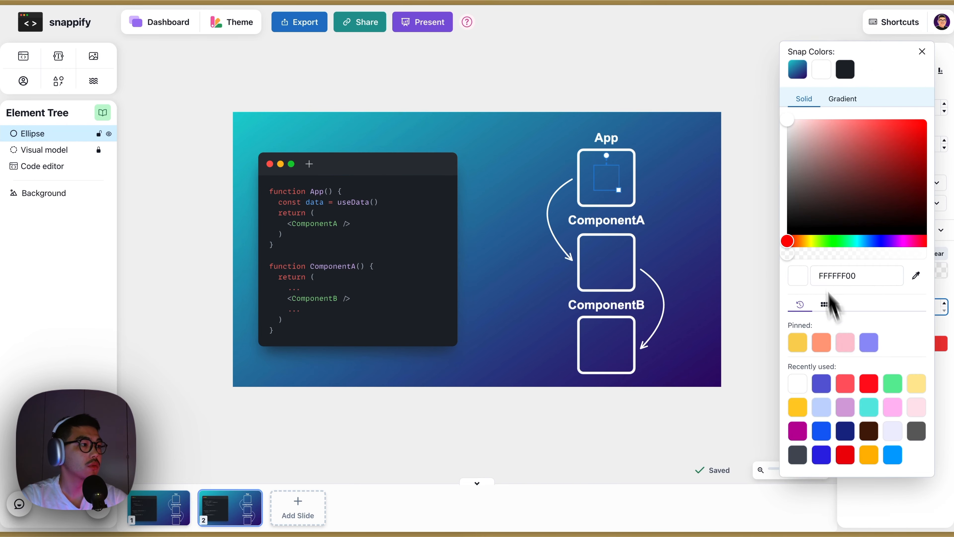
pyautogui.click(844, 99)
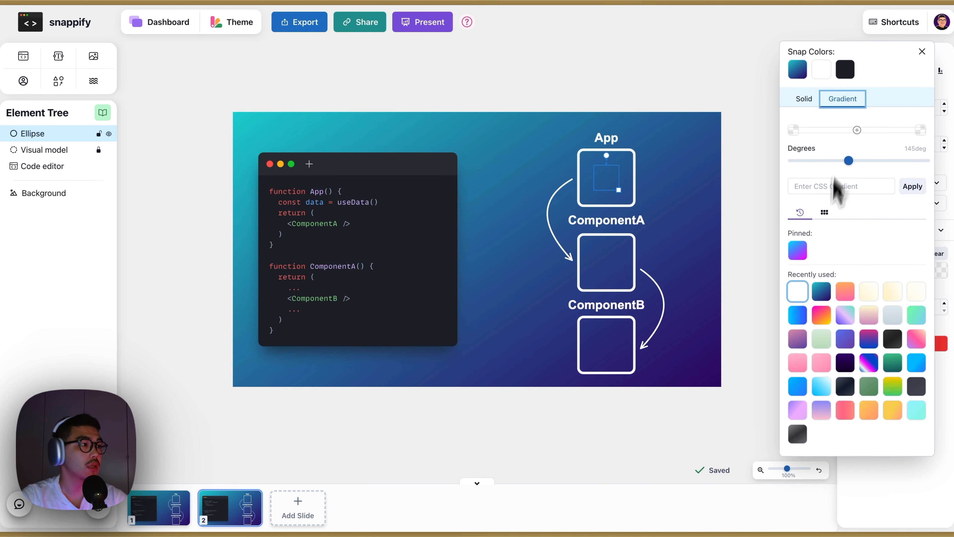
pyautogui.click(824, 213)
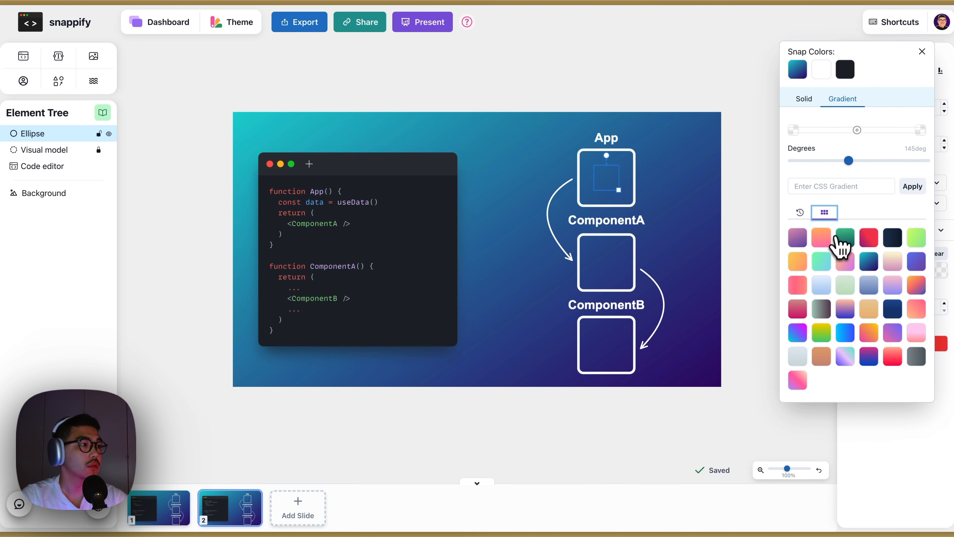
pyautogui.click(821, 241)
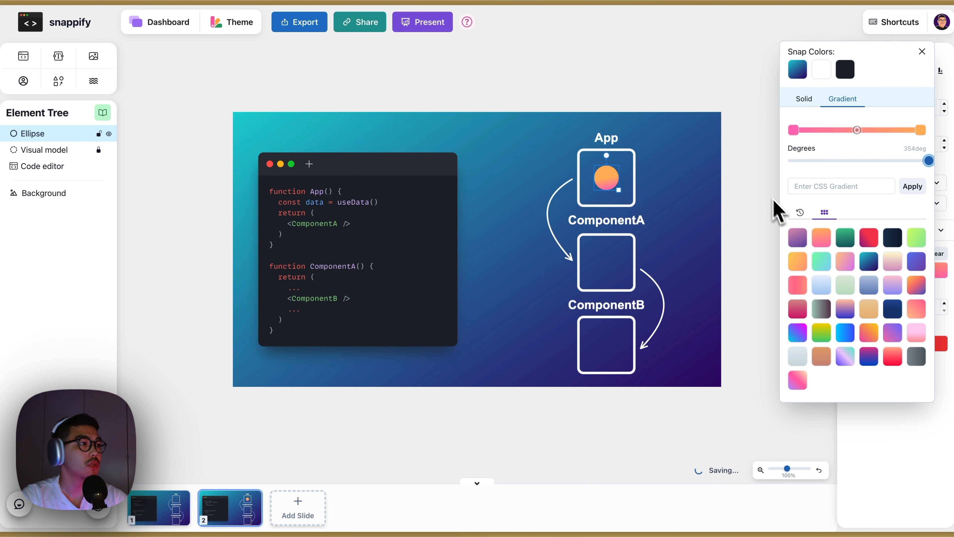
pyautogui.click(762, 196)
pyautogui.click(688, 204)
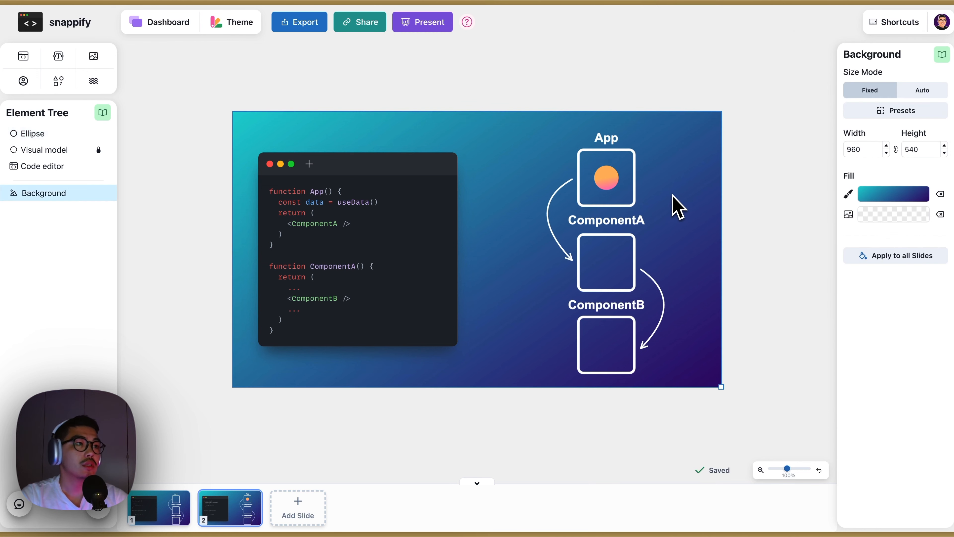
# Duplicate the gradient circle and place the copy exactly over the original in the App box.
pyautogui.click(609, 188)
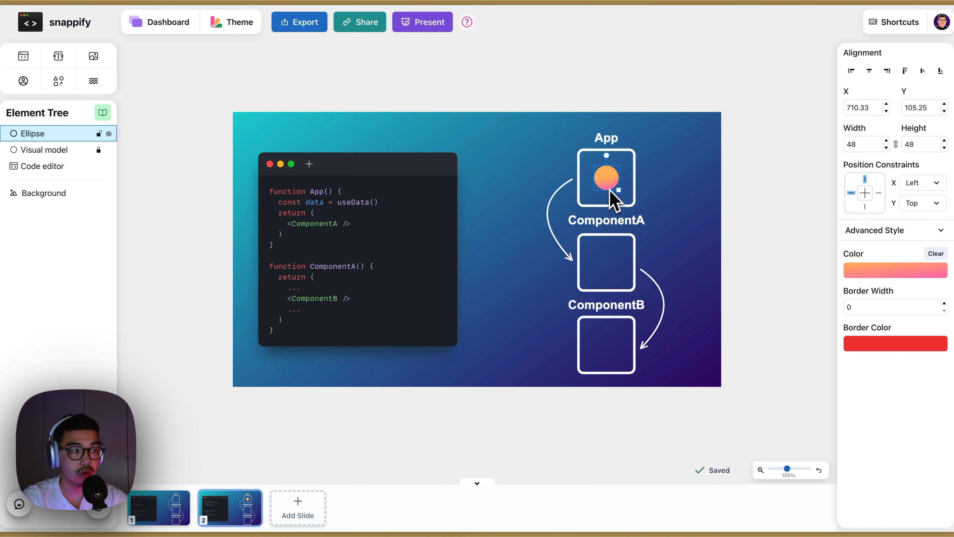
pyautogui.press('super+d')
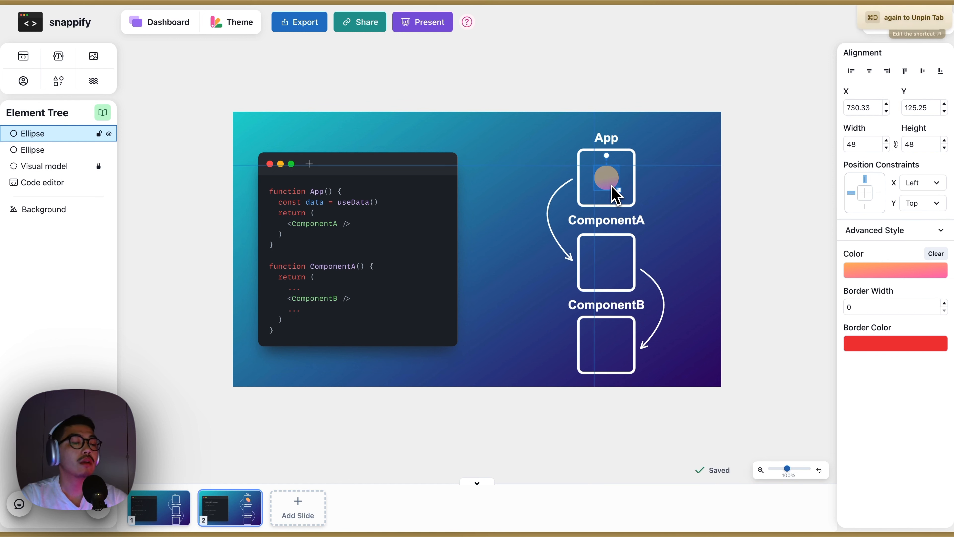
pyautogui.moveTo(611, 185); pyautogui.dragTo(612, 186)
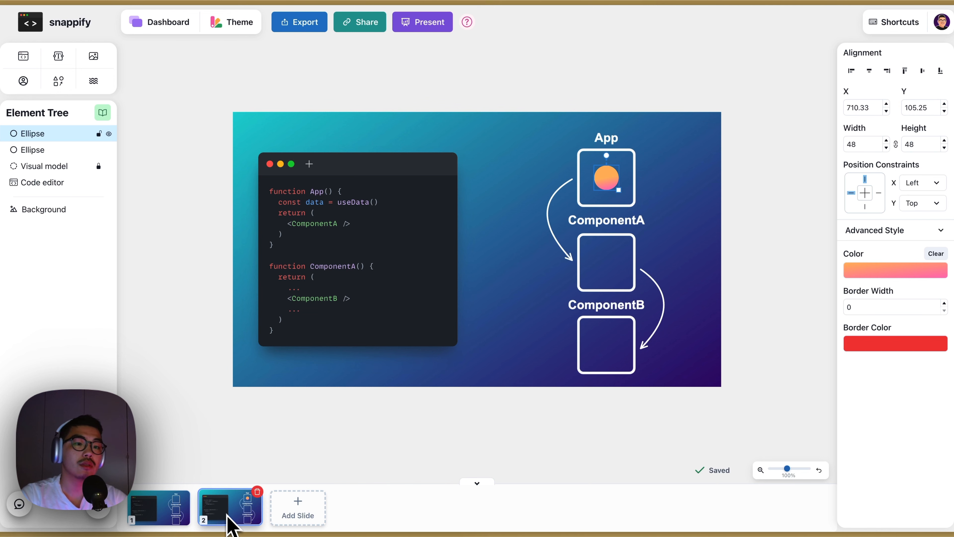
# Duplicate the second slide as a third and move its upper circle straight down into the centre of the ComponentA box.
pyautogui.click(525, 295)
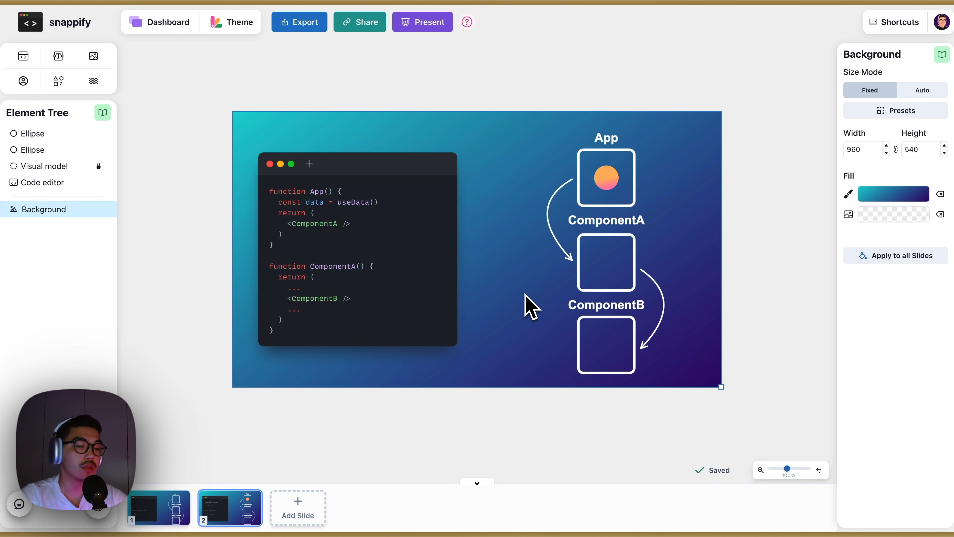
pyautogui.rightClick(251, 522)
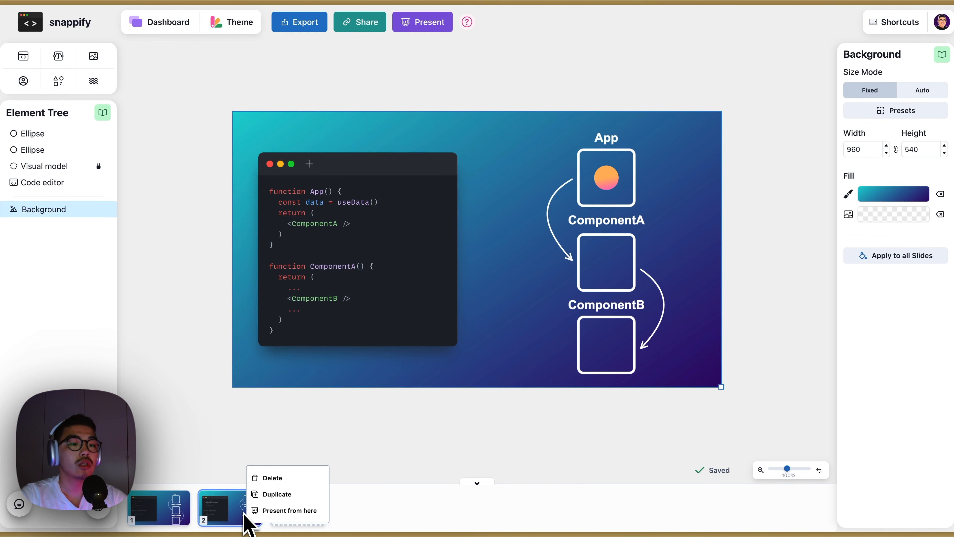
pyautogui.click(267, 496)
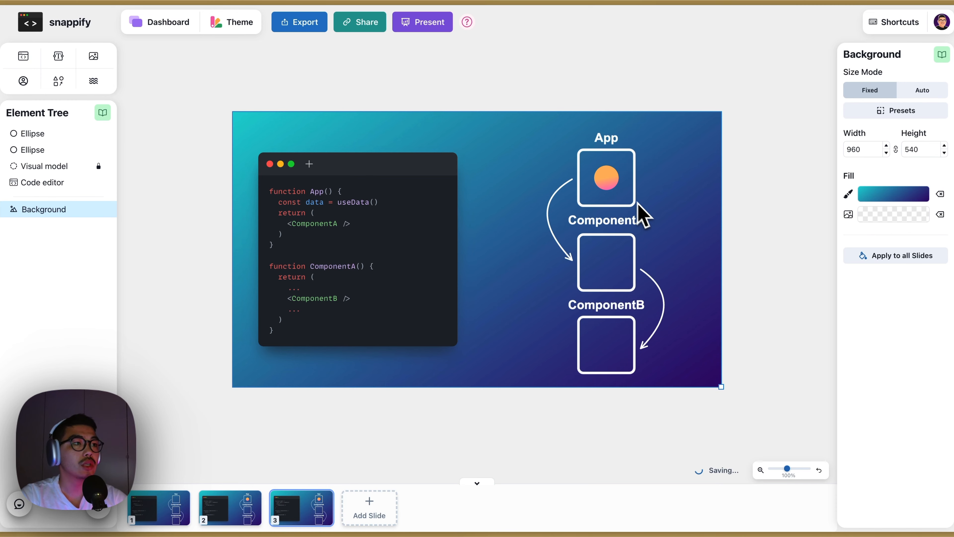
pyautogui.click(616, 196)
pyautogui.moveTo(616, 190); pyautogui.dragTo(612, 277)
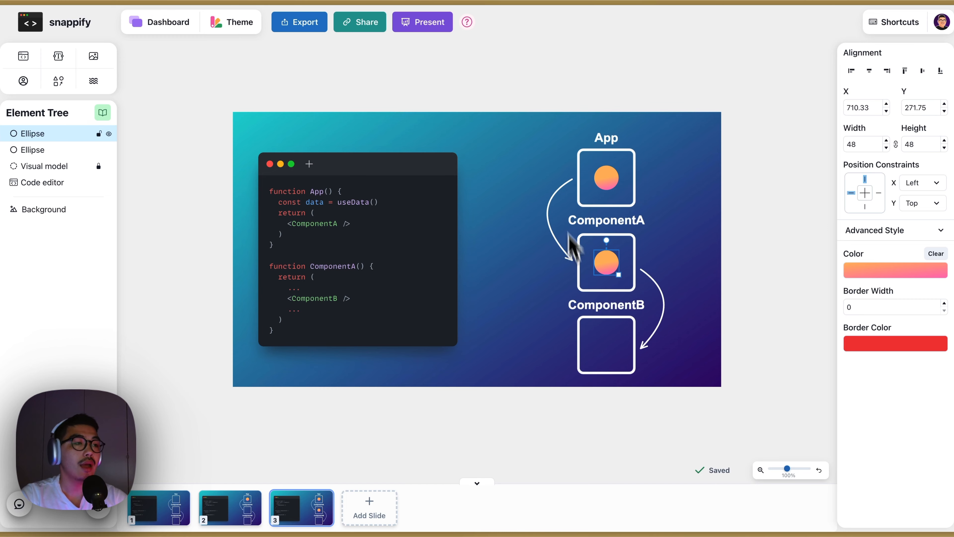
# Preview the circle's movement from App to ComponentA in presentation mode and exit.
pyautogui.click(434, 30)
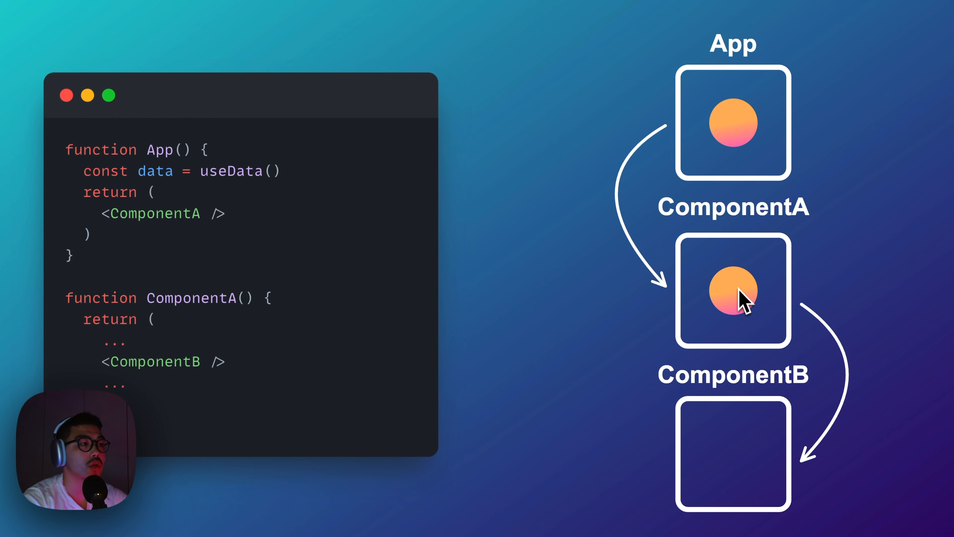
pyautogui.press('Escape')
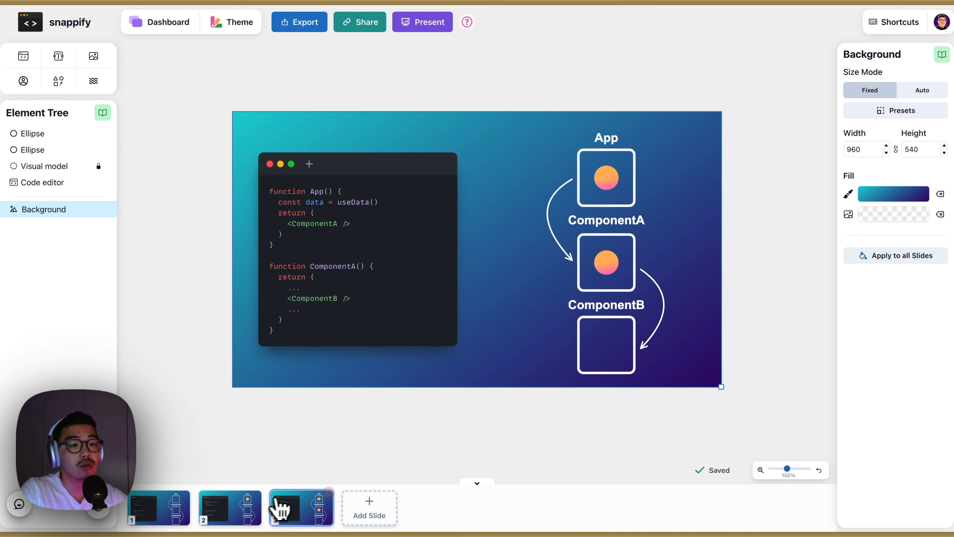
# On slide 2, shrink the upper circle copy to 26 by 26 and centre it over the larger circle in the App box.
pyautogui.click(256, 503)
pyautogui.click(612, 187)
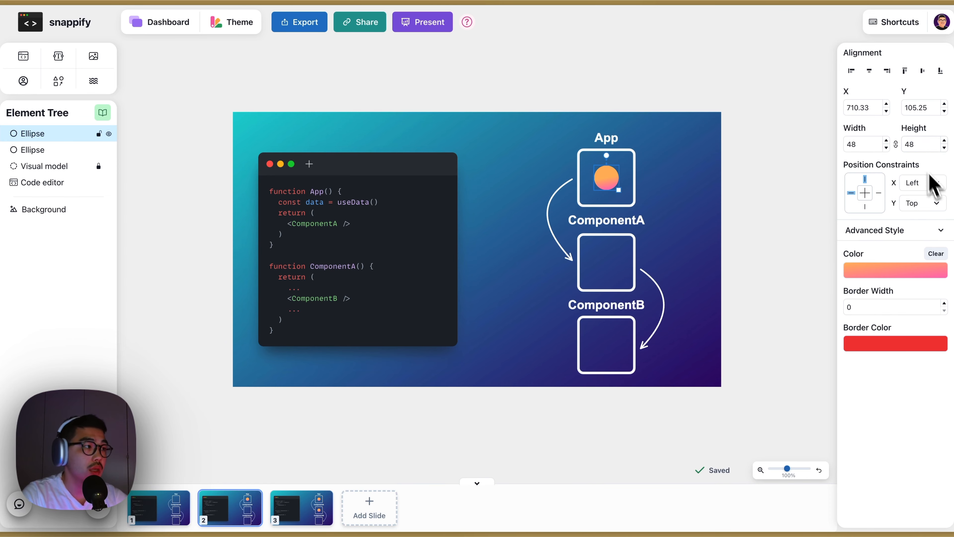
pyautogui.doubleClick(871, 144)
pyautogui.write('37')
pyautogui.press('Down')
pyautogui.press('Down')
pyautogui.press('Down')
pyautogui.press('Down')
pyautogui.press('Down')
pyautogui.press('Down')
pyautogui.press('Down')
pyautogui.press('Down')
pyautogui.press('Down')
pyautogui.press('Down')
pyautogui.press('Down')
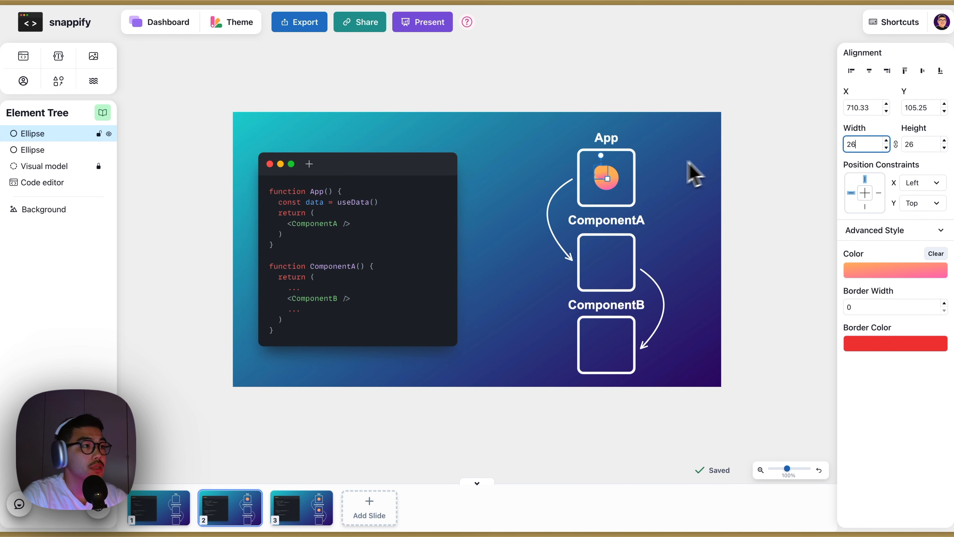
pyautogui.moveTo(603, 174); pyautogui.dragTo(611, 181)
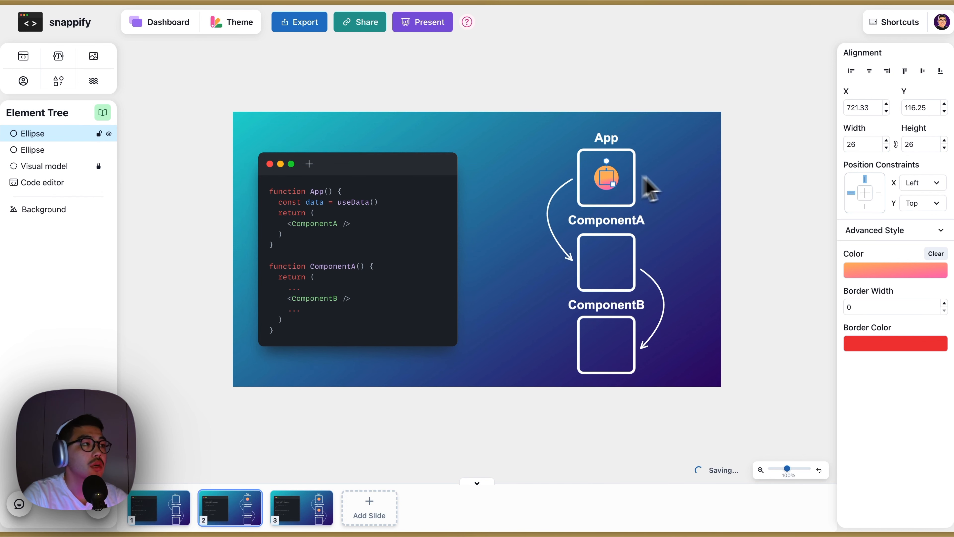
# Set the opacity of slide 2's 26 by 26 circle copy to 0%.
pyautogui.click(917, 234)
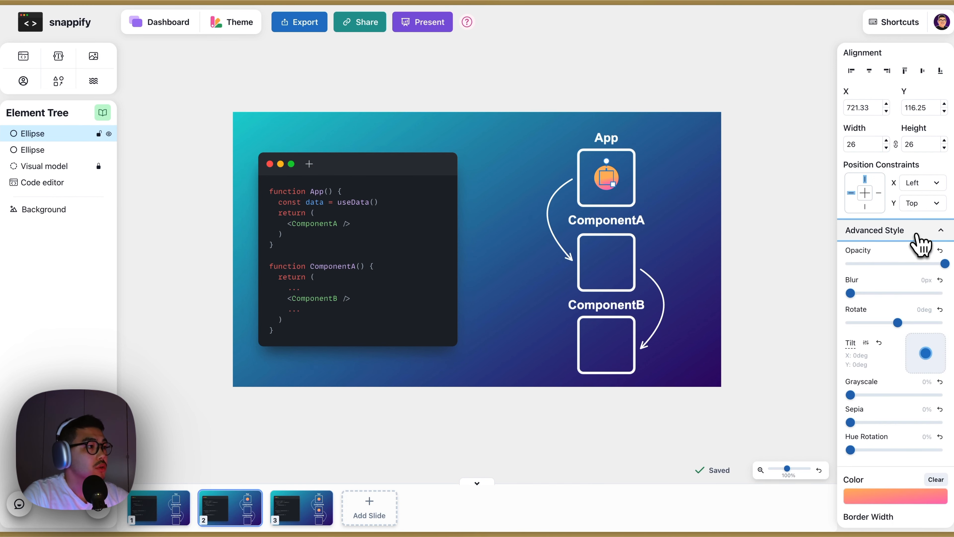
pyautogui.moveTo(944, 265); pyautogui.dragTo(845, 272)
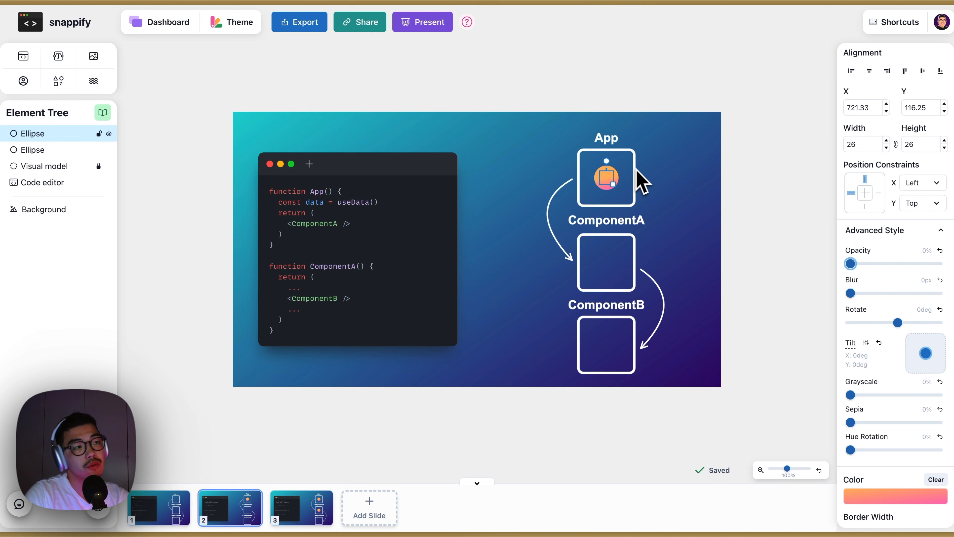
pyautogui.click(633, 198)
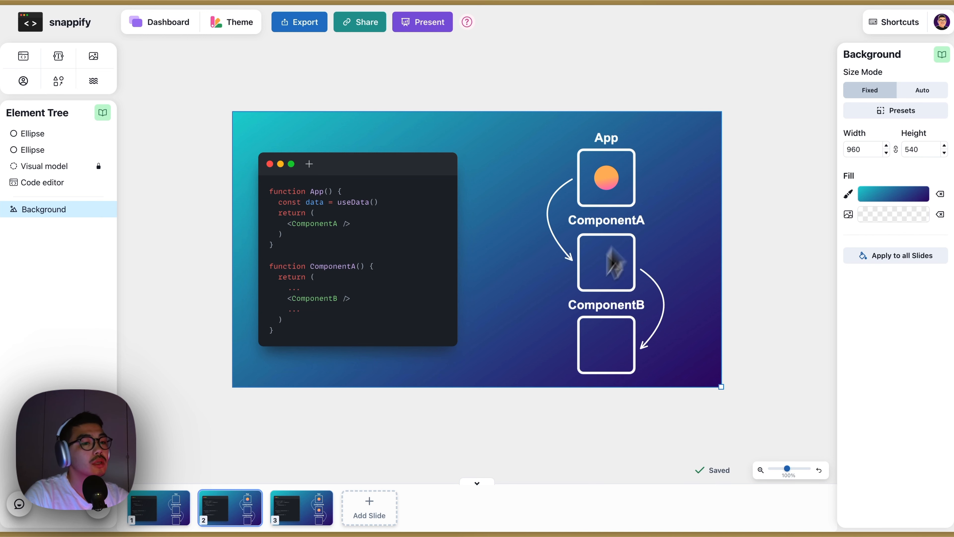
# Check the opacity of slide 3's ComponentA circle, preview the circle animation in presentation mode and exit.
pyautogui.click(315, 506)
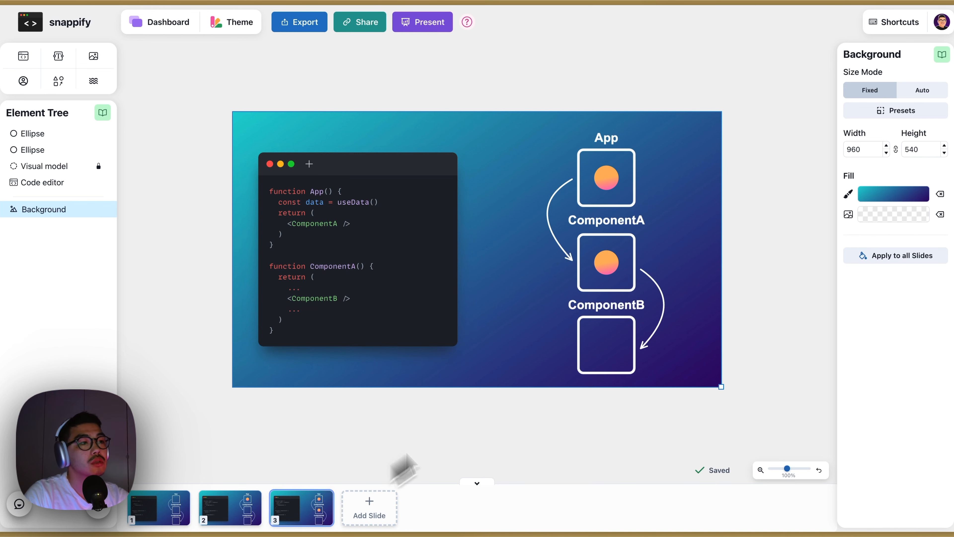
pyautogui.click(608, 267)
pyautogui.click(929, 236)
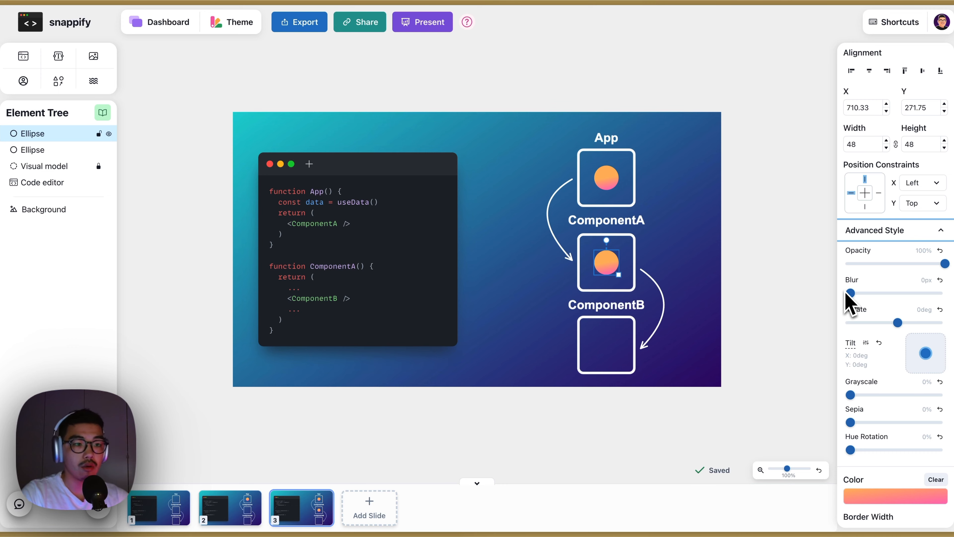
pyautogui.click(446, 26)
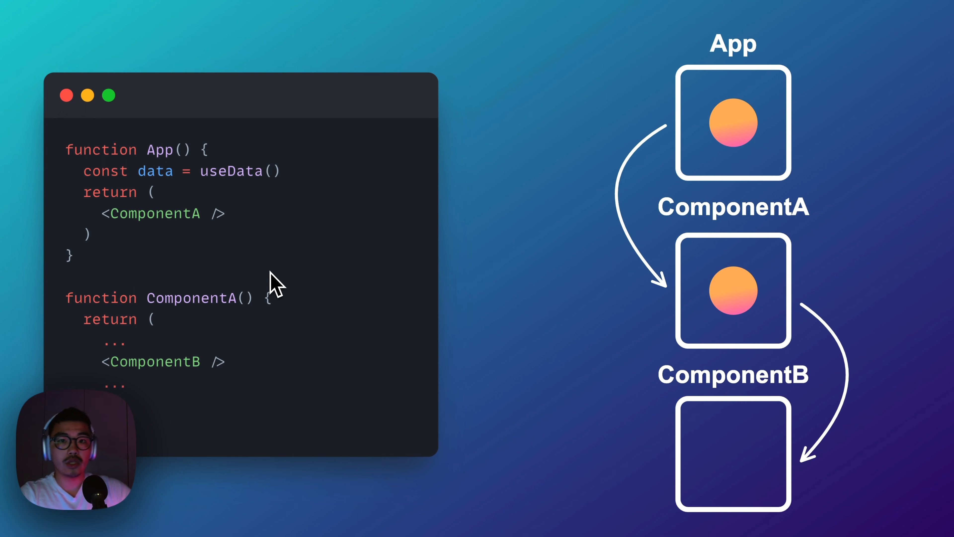
pyautogui.press('Escape')
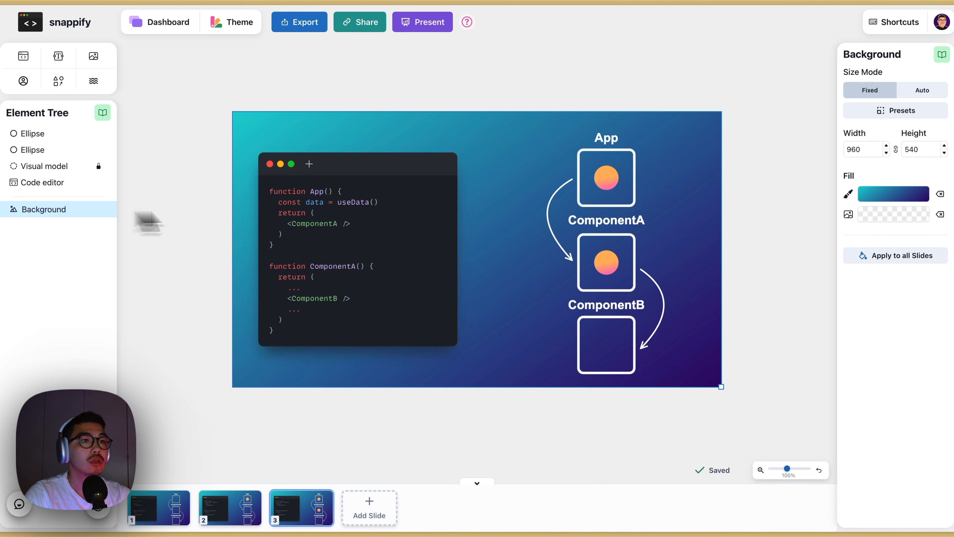
# Replace slide 3's code with the version that passes user={data.user} to ComponentA and has ComponentA receive {user}.
pyautogui.click(382, 234)
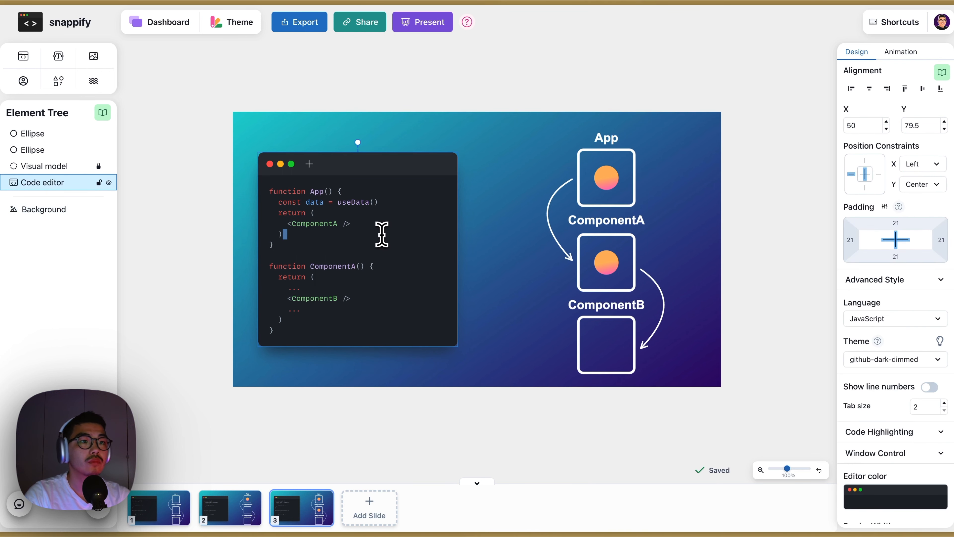
pyautogui.hotkey('ctrl', 'a')
pyautogui.write('function App() {   const data = useData()   return (     <ComponentA user={data.user} />   ) }  function ComponentA({user}) {   return (     ...     <ComponentB />     ...   ) }')
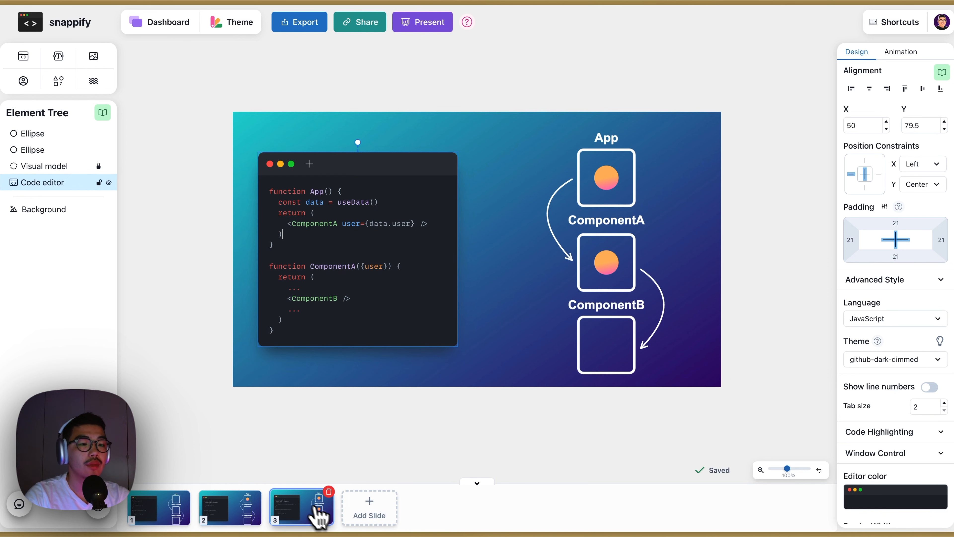
# Try to duplicate the third slide.
pyautogui.rightClick(324, 496)
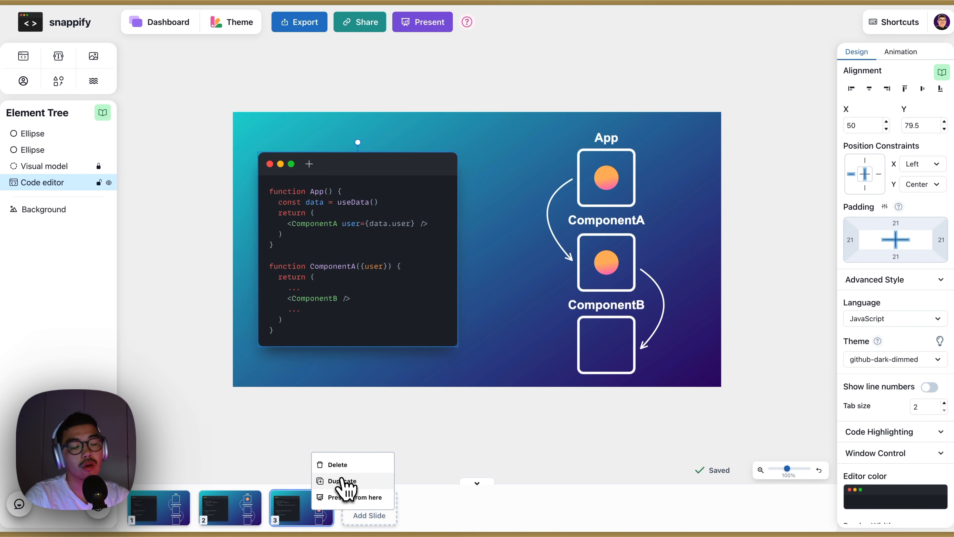
pyautogui.click(342, 482)
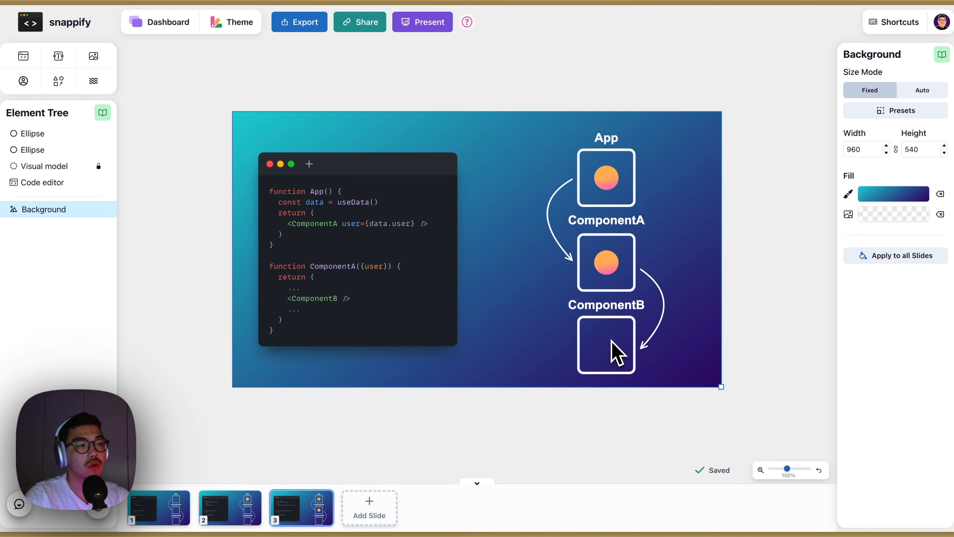
# Copy the transparent 26 by 26 circle from slide 2 to slide 3 and move it straight down to the centre of the ComponentA circle.
pyautogui.click(217, 510)
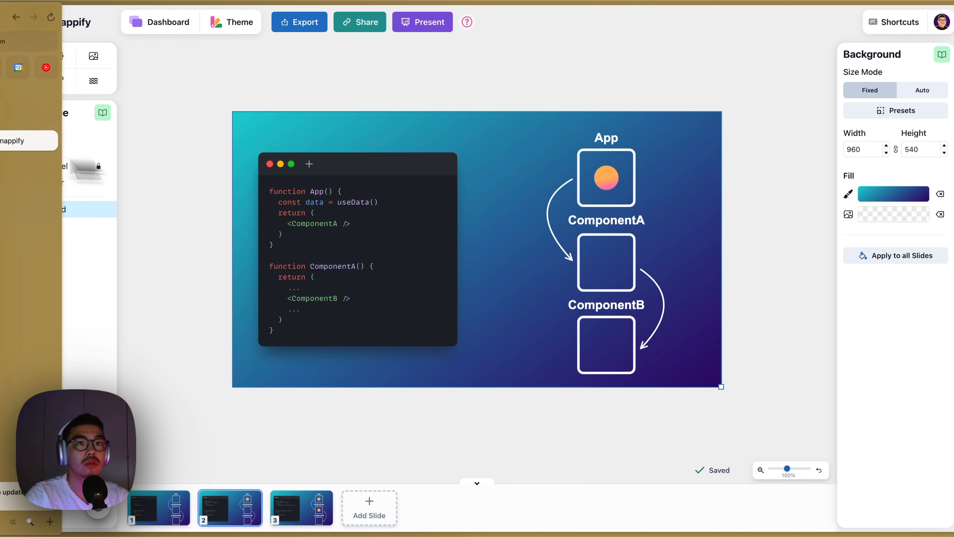
pyautogui.click(87, 141)
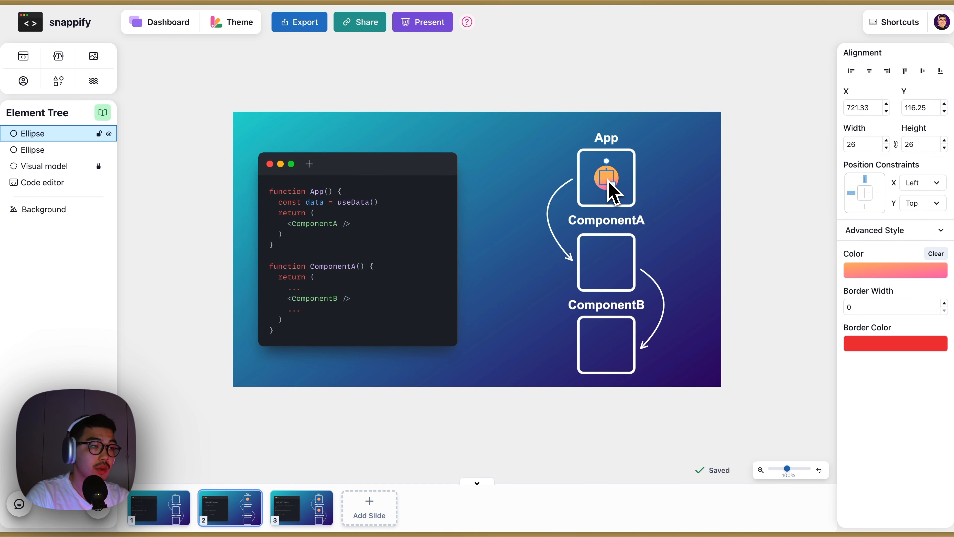
pyautogui.click(317, 516)
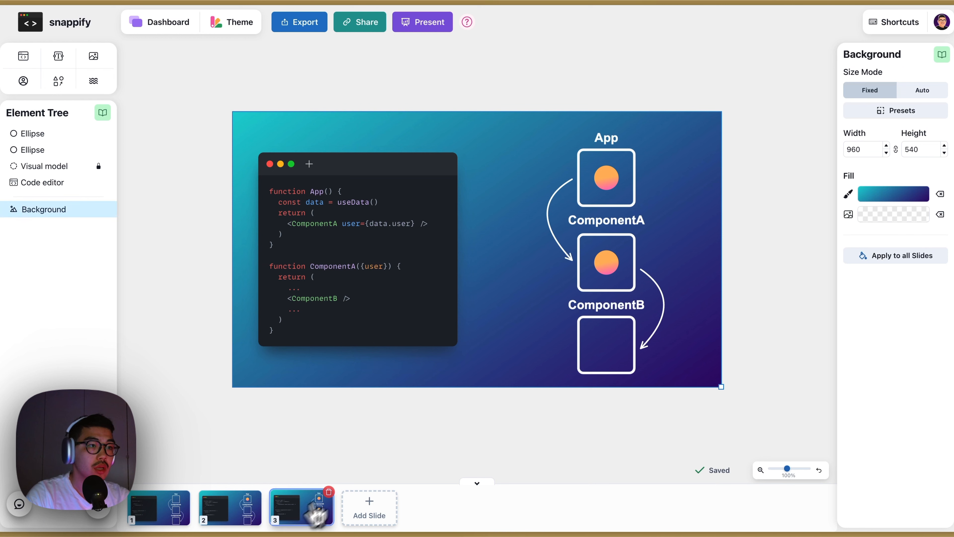
pyautogui.press('super+v')
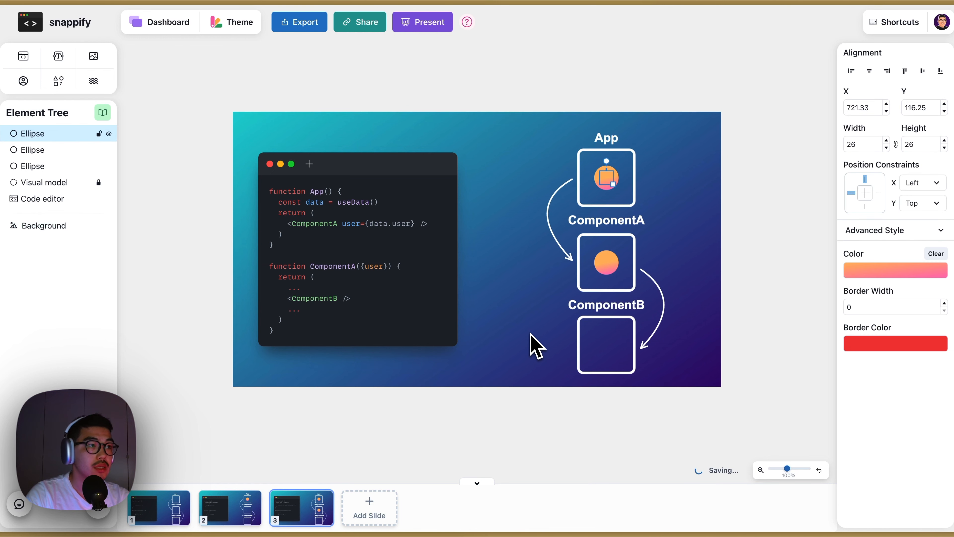
pyautogui.moveTo(610, 178); pyautogui.dragTo(609, 266)
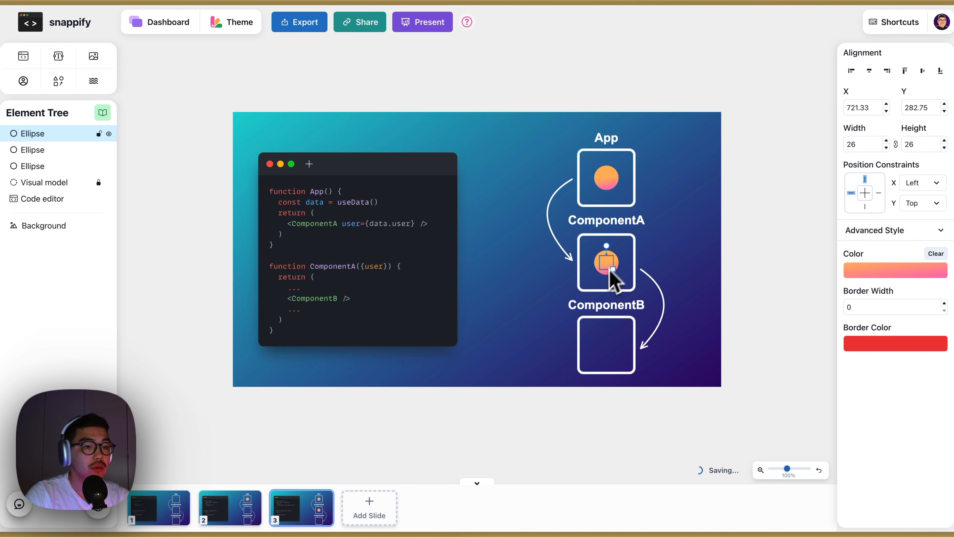
# Duplicate slide 3 as a fourth slide and move its small transparent circle from ComponentA down into the ComponentB box.
pyautogui.rightClick(321, 512)
pyautogui.click(349, 489)
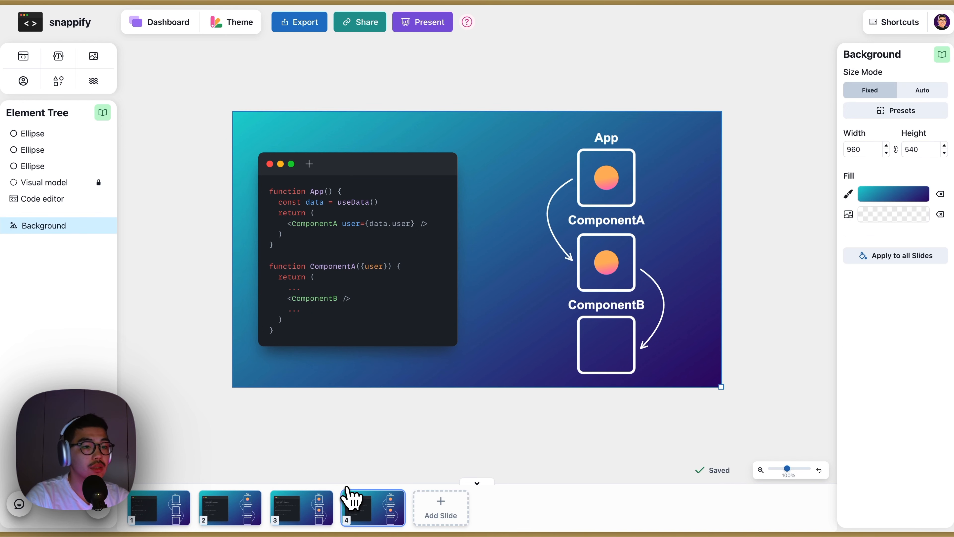
pyautogui.click(606, 269)
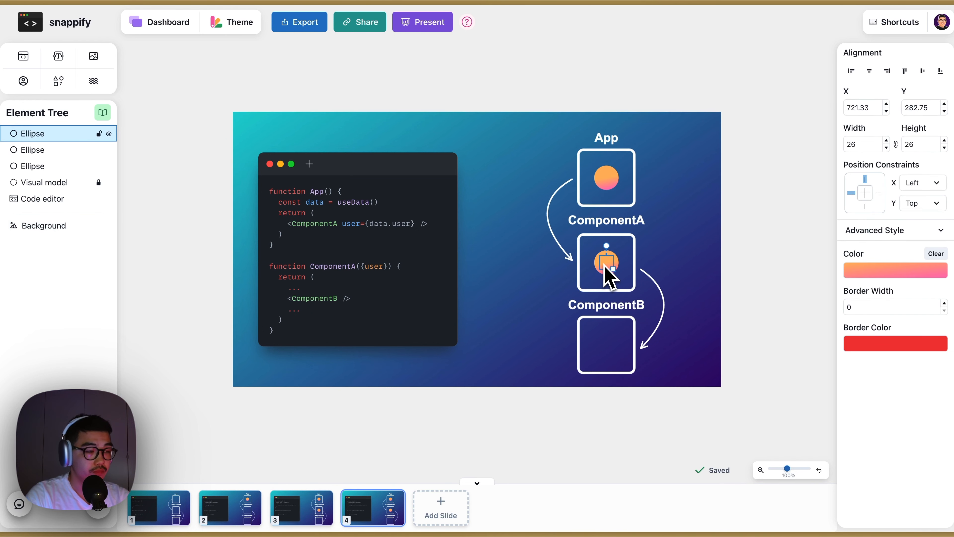
pyautogui.moveTo(606, 272); pyautogui.dragTo(611, 349)
# Make the ComponentB circle 48 by 48 at 100% opacity, centred in its box.
pyautogui.click(871, 146)
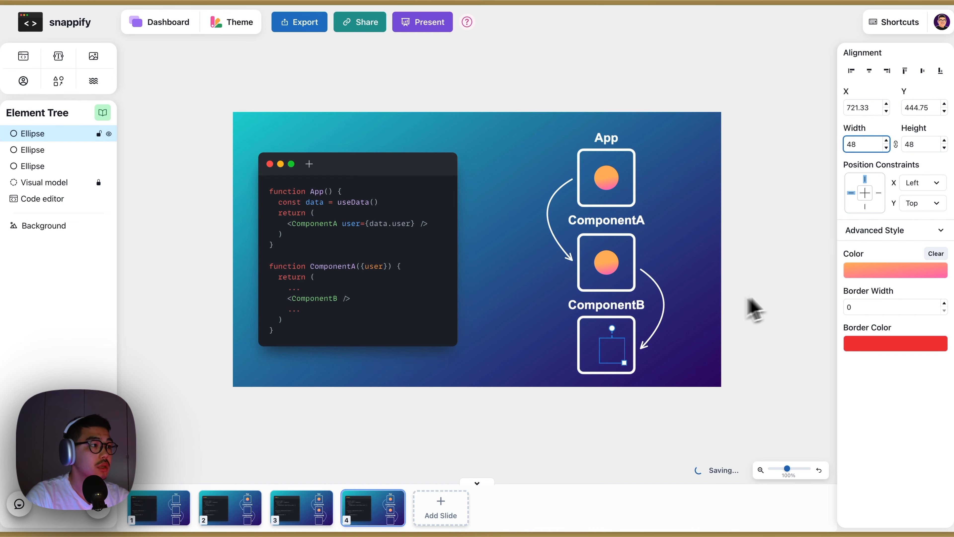
pyautogui.moveTo(620, 361); pyautogui.dragTo(612, 356)
pyautogui.click(902, 230)
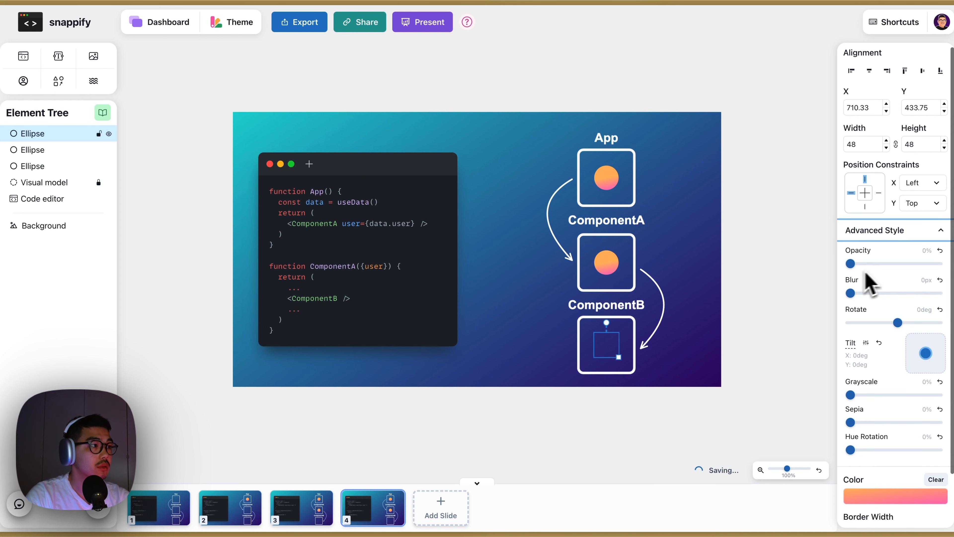
pyautogui.moveTo(851, 264); pyautogui.dragTo(945, 263)
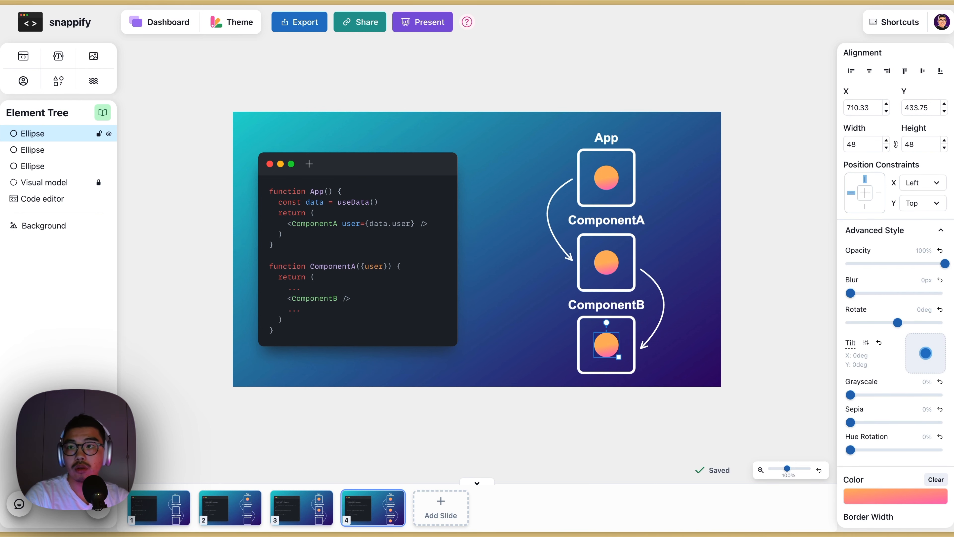
# Replace slide 4's code with the version that also passes user={user} to ComponentB.
pyautogui.tripleClick(287, 268)
pyautogui.press('super+a')
pyautogui.write('function App() {   const data = useData()   return (     <ComponentA user={data.user} />   ) }  function ComponentA({user}) {   return (     ...     <ComponentB user={user} />     ...   ) }')
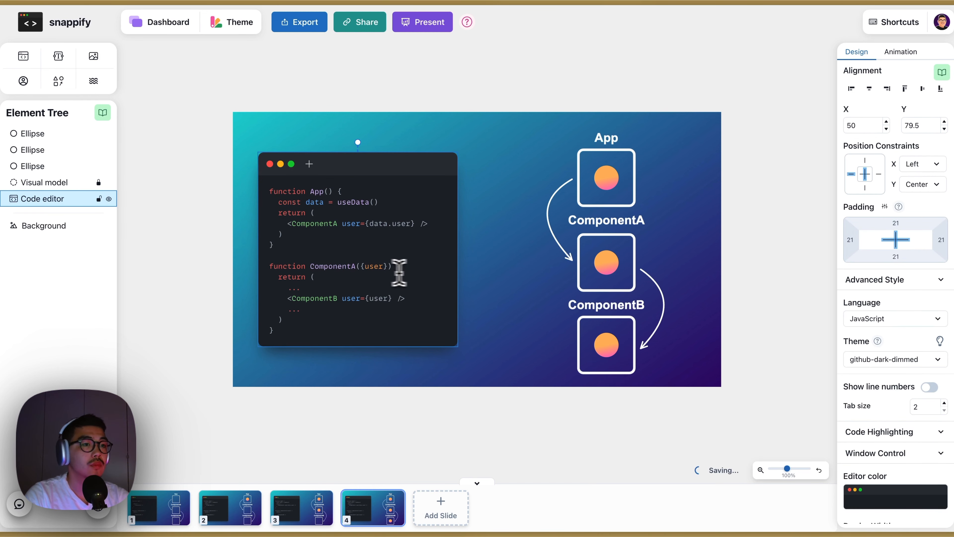
pyautogui.click(500, 291)
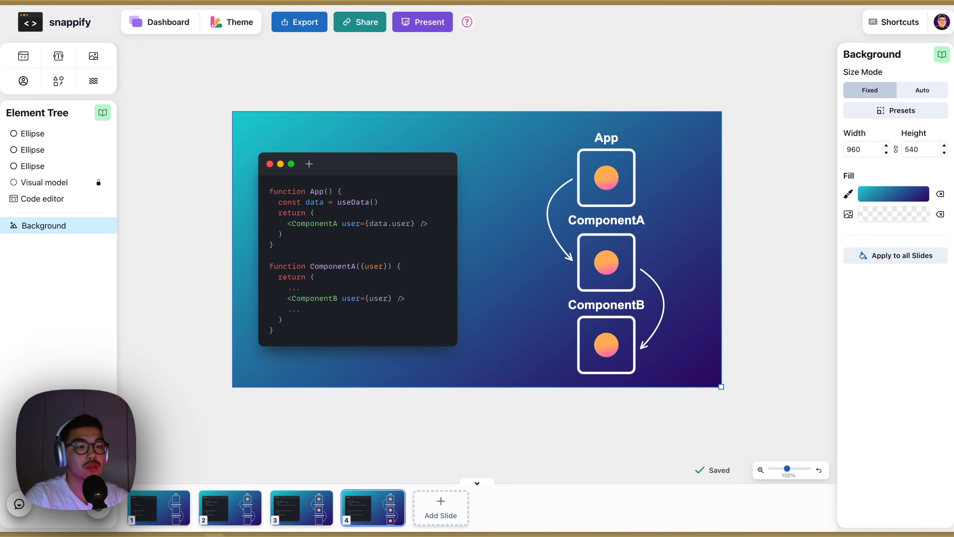
# Duplicate slide 4 as a fifth slide and group its three gradient circles under the name Ellipses.
pyautogui.rightClick(394, 518)
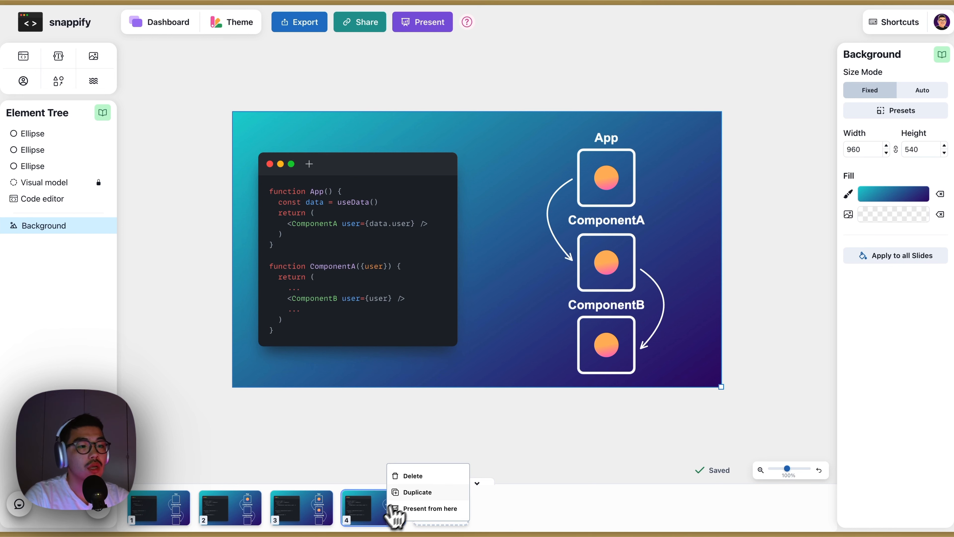
pyautogui.click(416, 493)
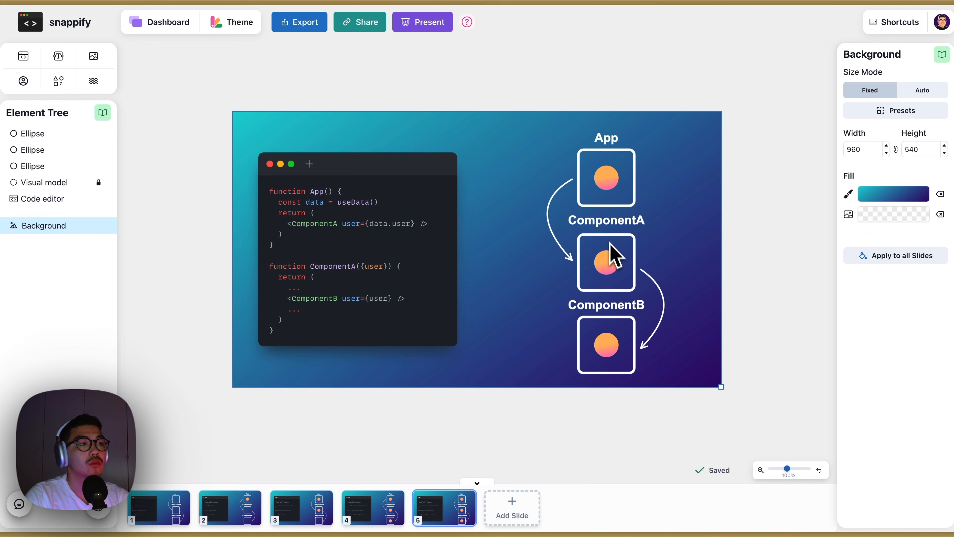
pyautogui.click(605, 177)
pyautogui.moveTo(618, 291); pyautogui.dragTo(635, 386)
pyautogui.rightClick(68, 135)
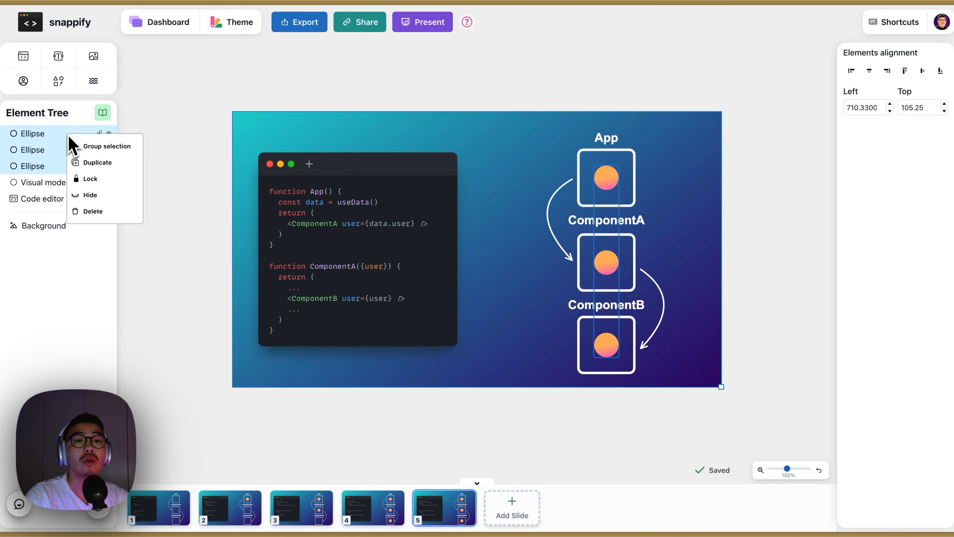
pyautogui.click(102, 150)
pyautogui.doubleClick(49, 135)
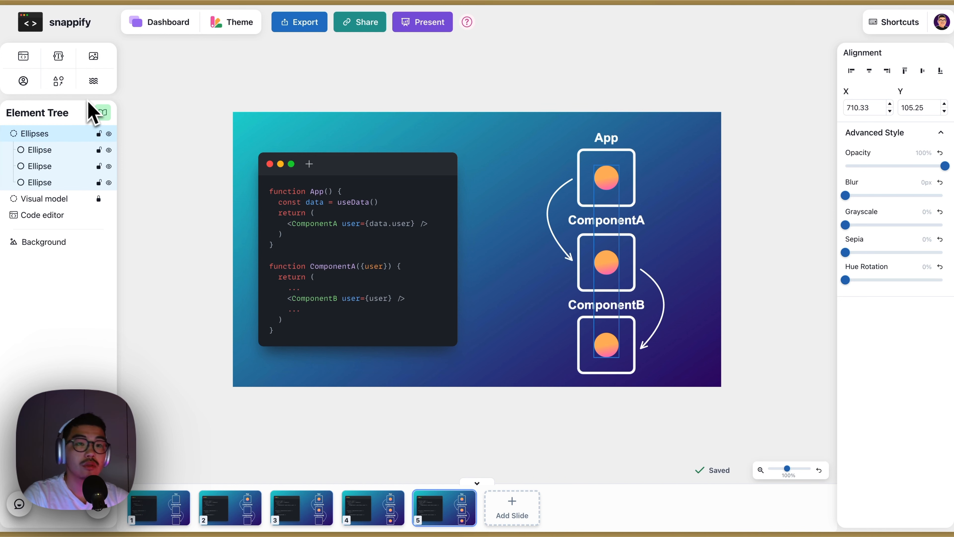
# Lock the Ellipses group on slide 5 and collapse it in the element tree.
pyautogui.click(130, 150)
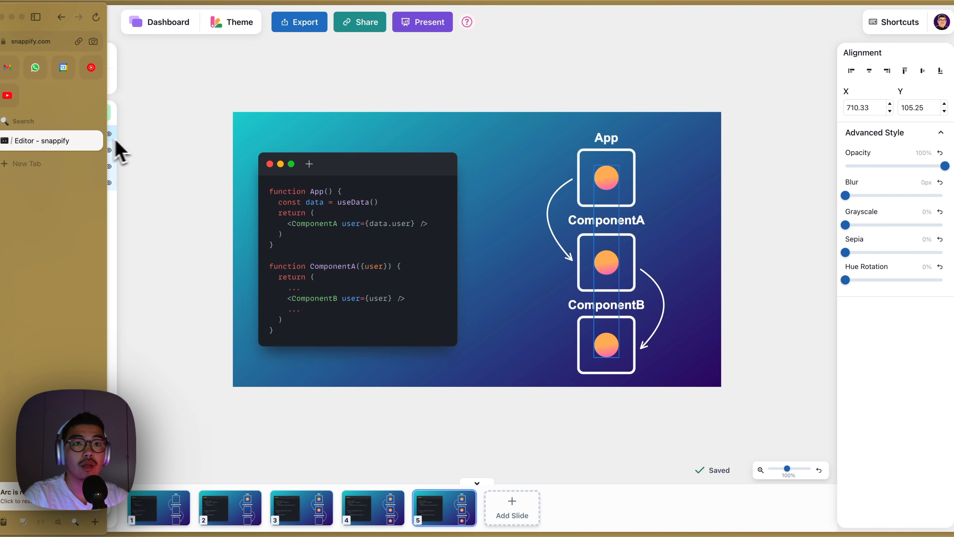
pyautogui.click(131, 149)
pyautogui.click(98, 134)
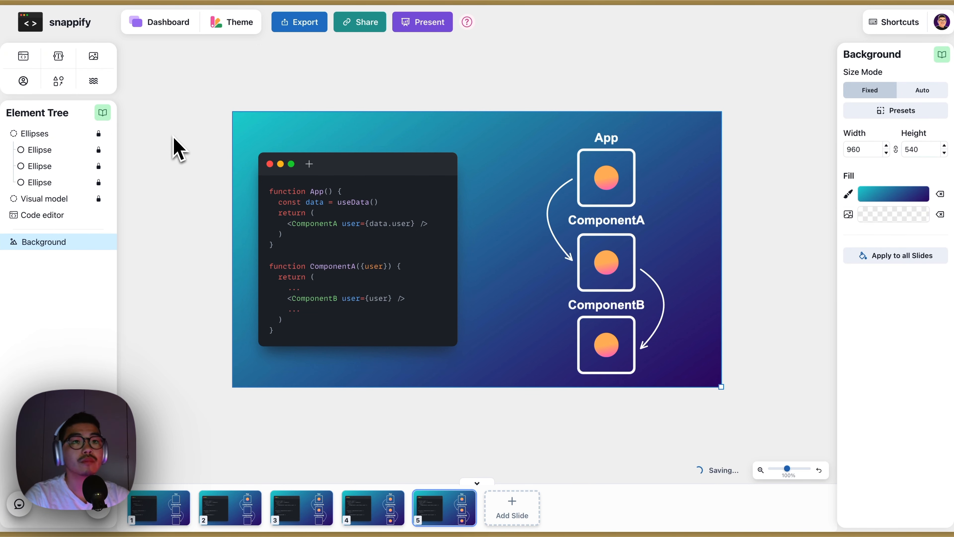
pyautogui.click(5, 133)
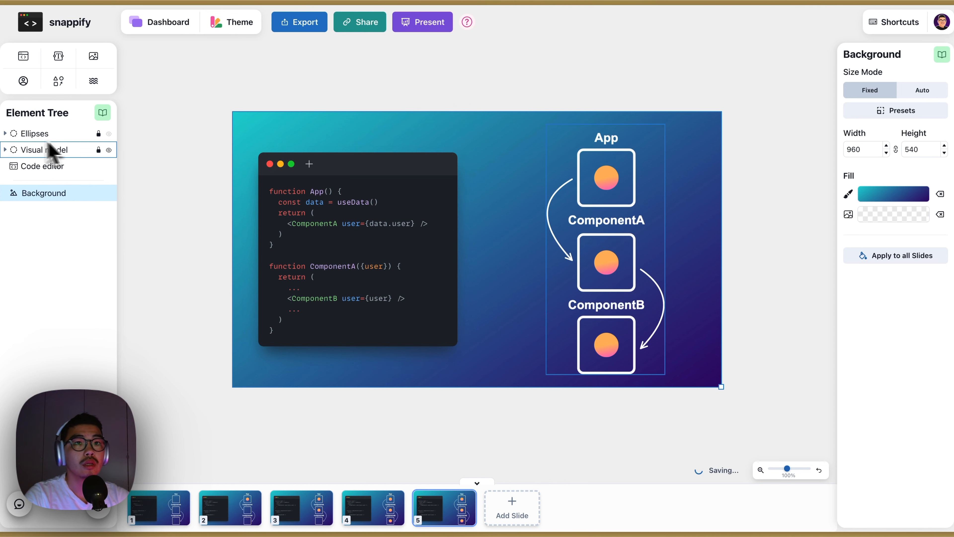
# Add a 70 by 70 ellipse centred over the ComponentA circle on slide 5 and link its width and height.
pyautogui.click(58, 80)
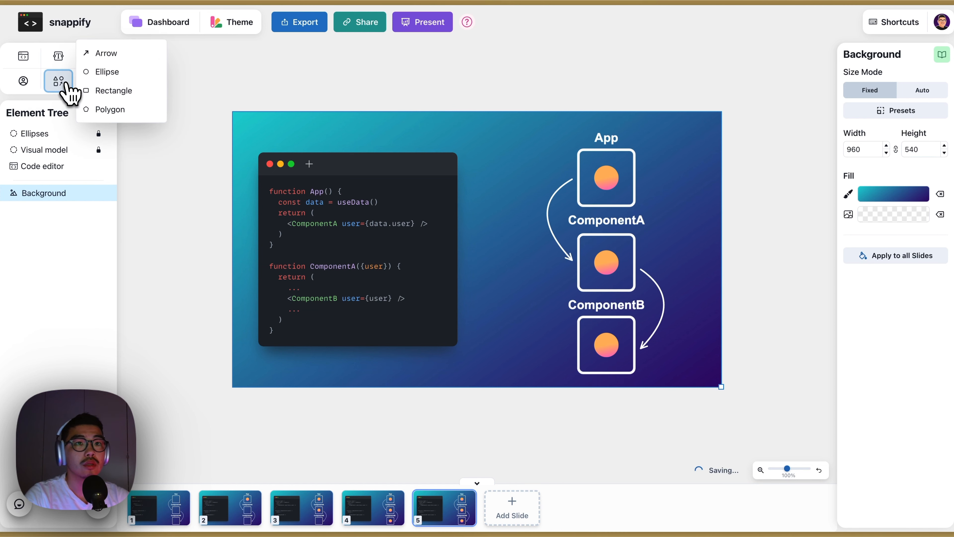
pyautogui.click(109, 73)
pyautogui.moveTo(597, 242)
pyautogui.mouseDown()
pyautogui.moveTo(635, 290)
pyautogui.moveTo(624, 278)
pyautogui.mouseUp()
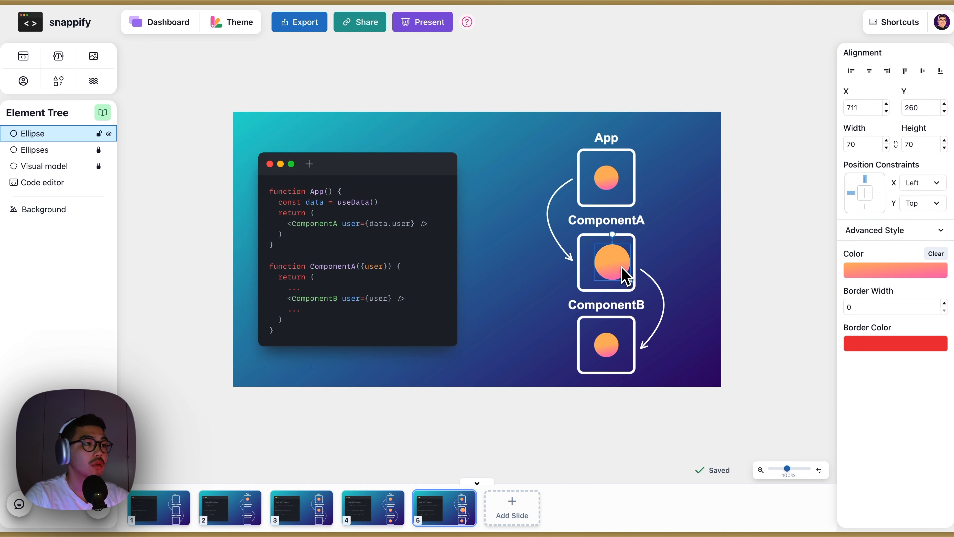
pyautogui.click(896, 144)
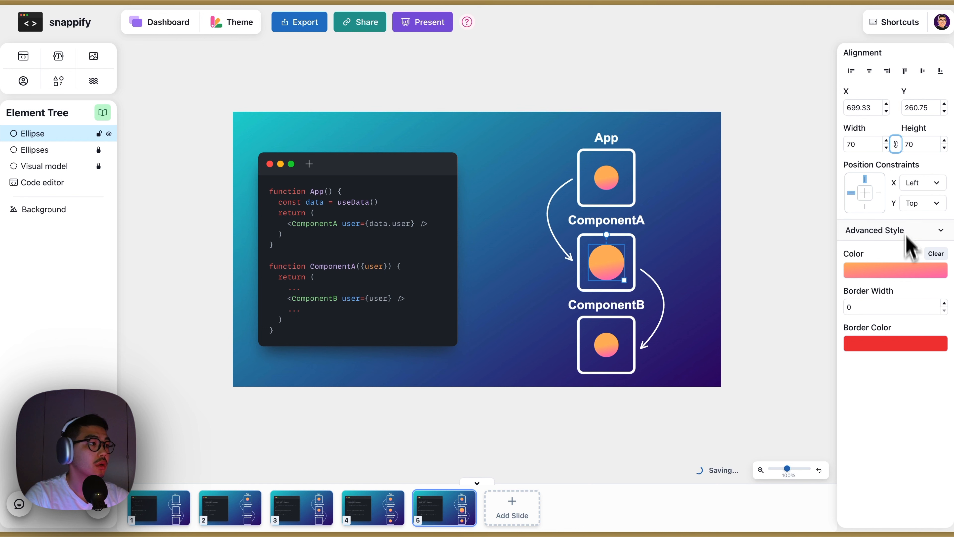
# Clear the new ellipse's fill and set its border width to 4.
pyautogui.click(935, 254)
pyautogui.click(911, 309)
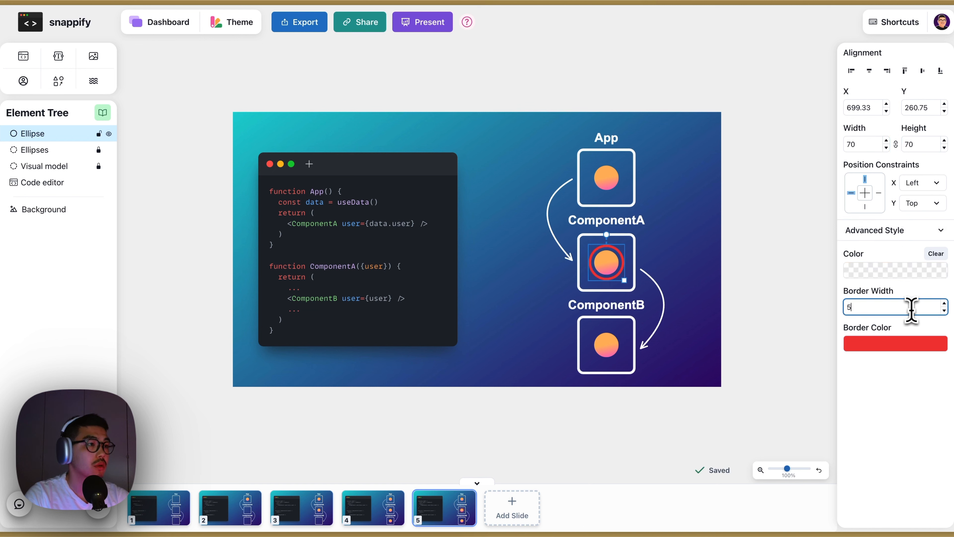
pyautogui.write('4')
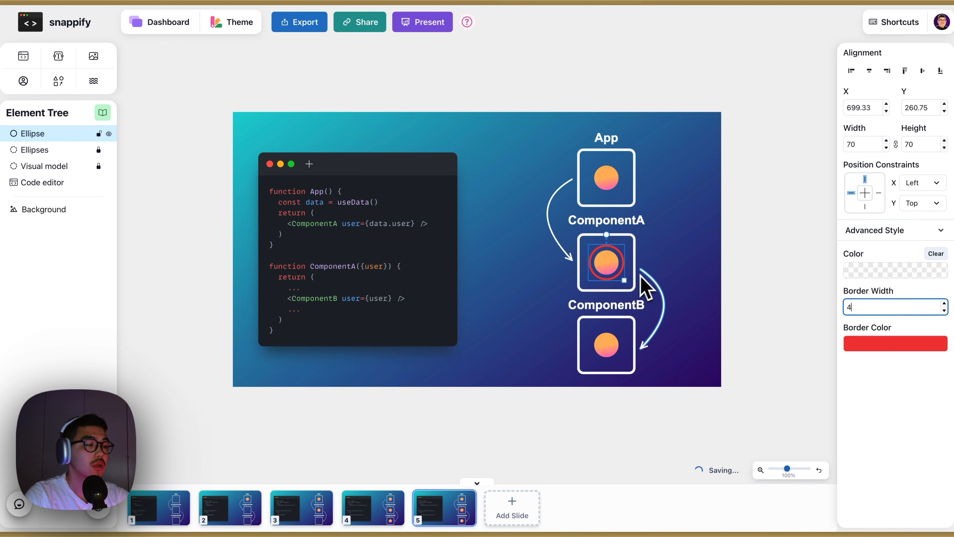
# Add a text note reading "I don't need this prop 🤔" beside the ComponentB label on slide 5, at about X 487, Y 372.
pyautogui.click(722, 254)
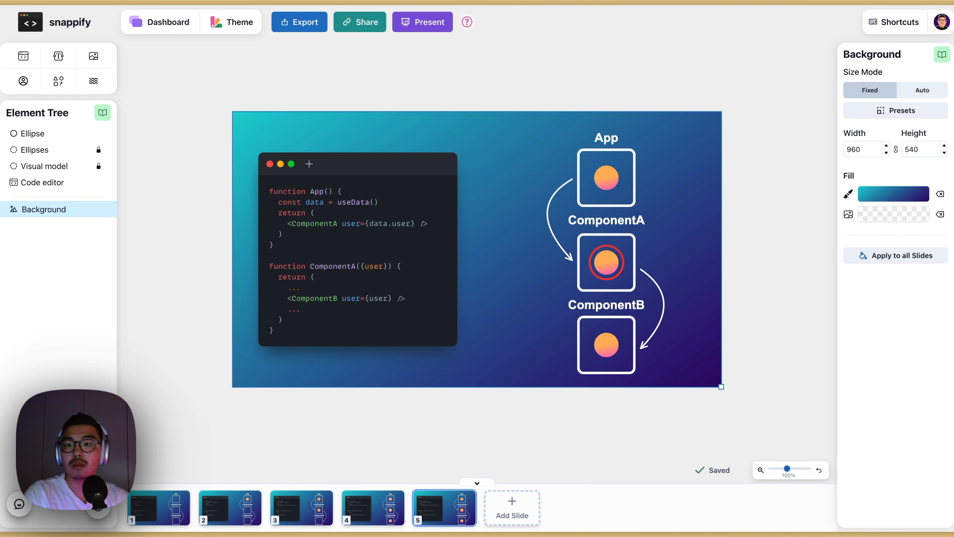
pyautogui.click(60, 58)
pyautogui.moveTo(248, 134); pyautogui.dragTo(489, 336)
pyautogui.doubleClick(490, 338)
pyautogui.write("I don't need this prop 🤔")
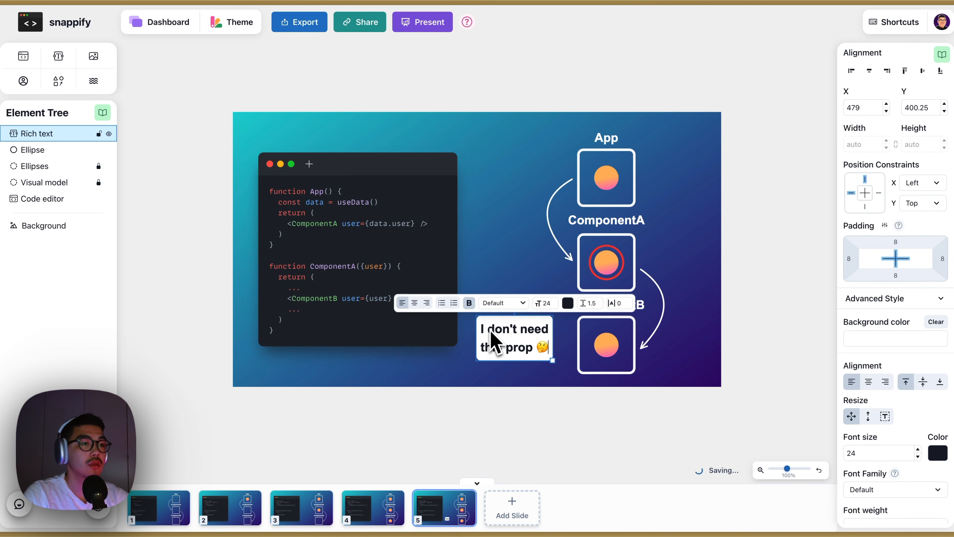
pyautogui.click(539, 368)
pyautogui.click(535, 351)
pyautogui.moveTo(536, 351); pyautogui.dragTo(540, 340)
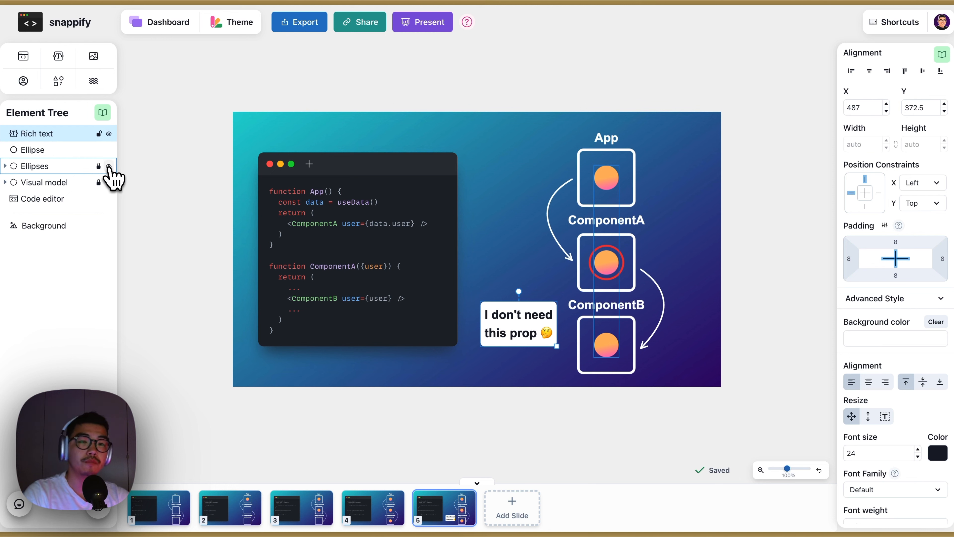
# Draw a curved arrow from the red ring to the note, hiding the Ellipses and Visual model groups while drawing and showing them again.
pyautogui.click(109, 167)
pyautogui.click(109, 183)
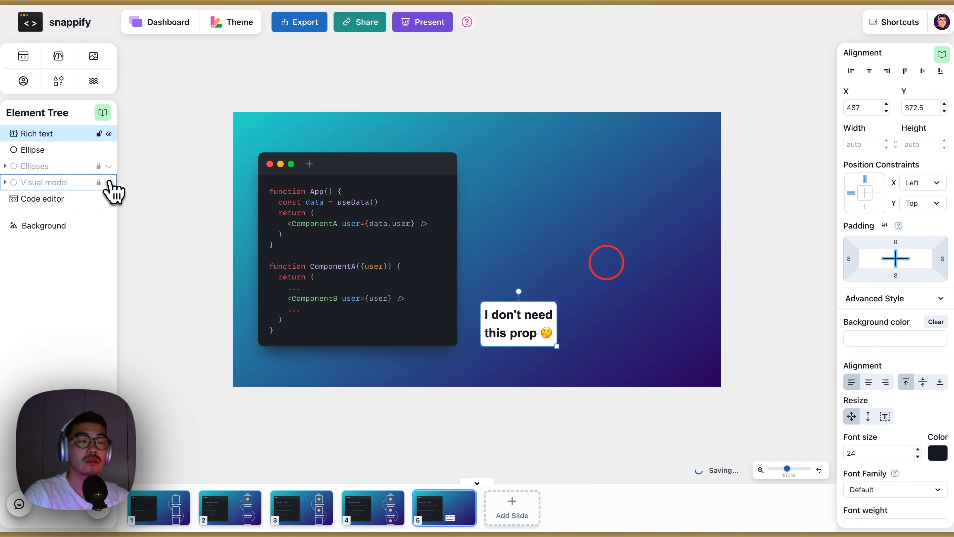
pyautogui.click(65, 77)
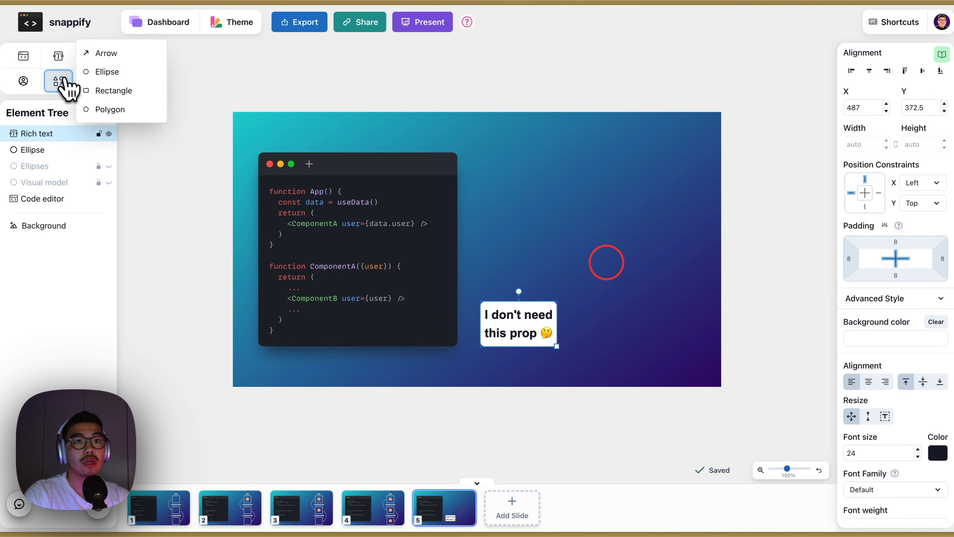
pyautogui.click(100, 51)
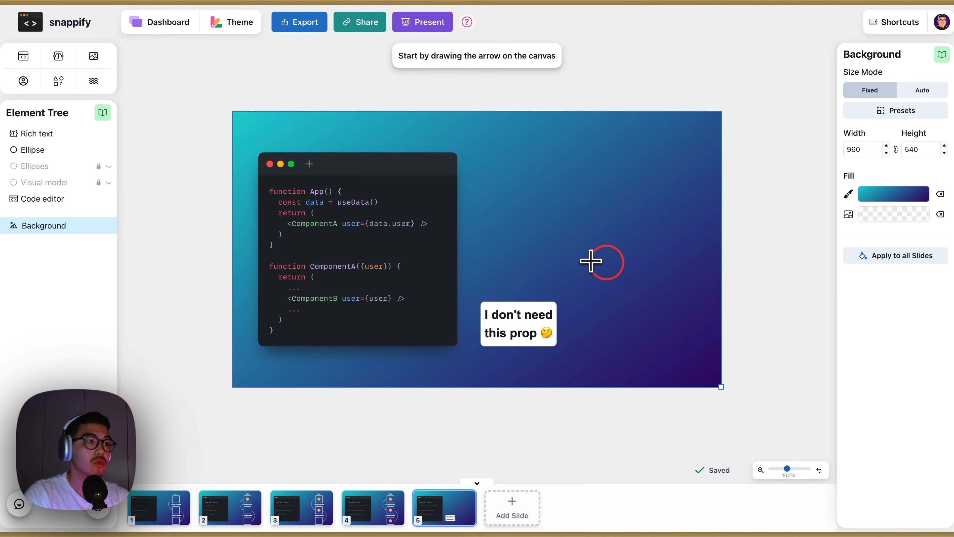
pyautogui.moveTo(590, 262)
pyautogui.mouseDown()
pyautogui.moveTo(535, 301)
pyautogui.moveTo(564, 282)
pyautogui.moveTo(527, 259)
pyautogui.mouseUp()
pyautogui.moveTo(7, 182)
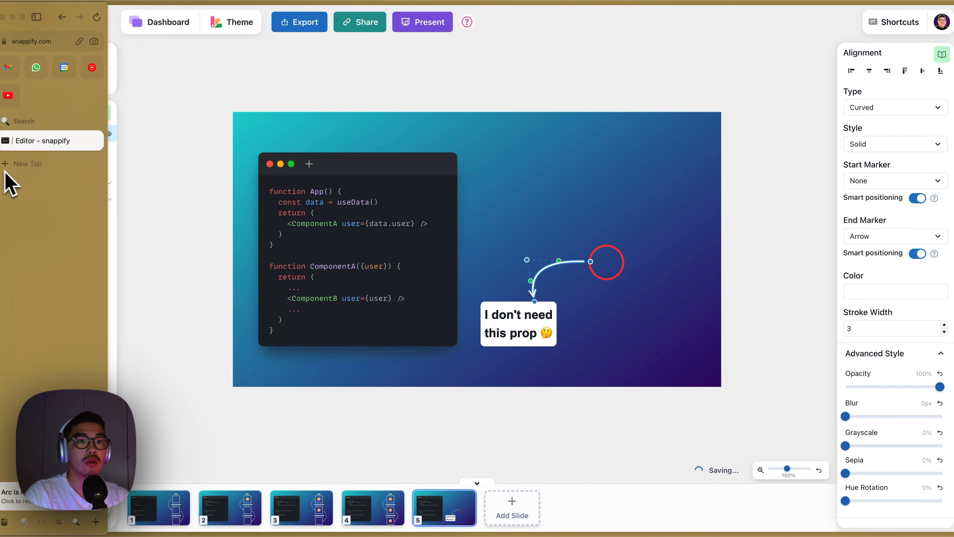
pyautogui.click(130, 185)
pyautogui.hotkey('ctrl', 'v')
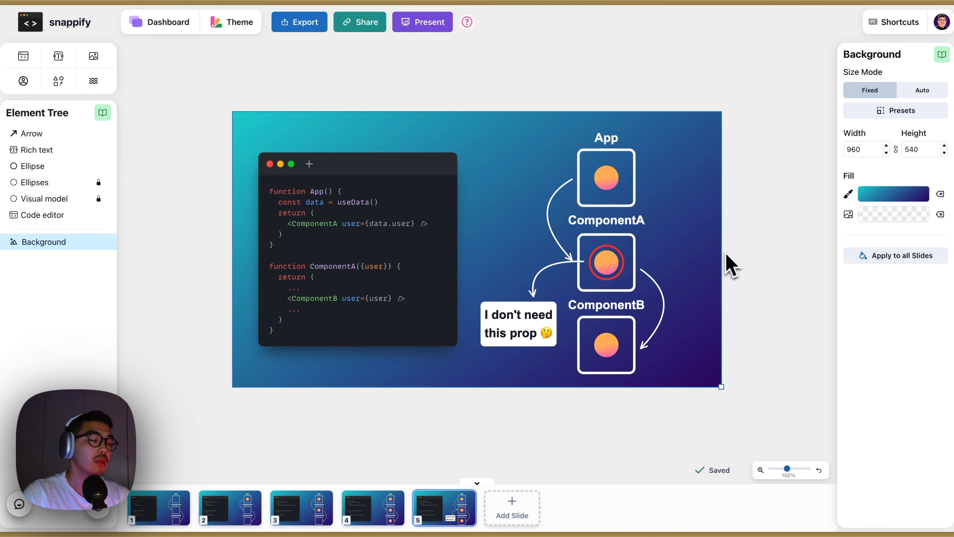
# Move the note to about X 480, Y 394 and flatten the curve of the arrow leading to it.
pyautogui.moveTo(525, 314); pyautogui.dragTo(513, 336)
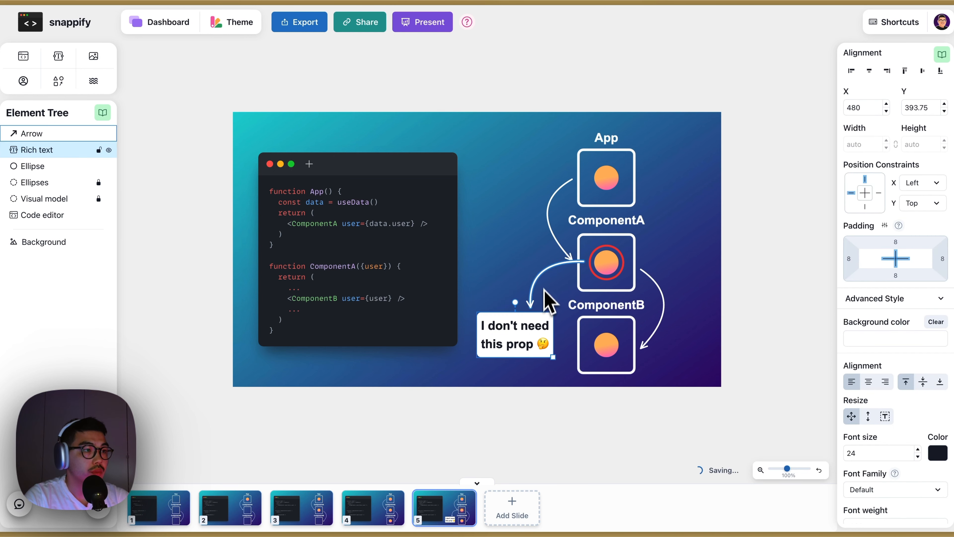
pyautogui.click(540, 277)
pyautogui.moveTo(540, 268); pyautogui.dragTo(538, 279)
pyautogui.click(518, 251)
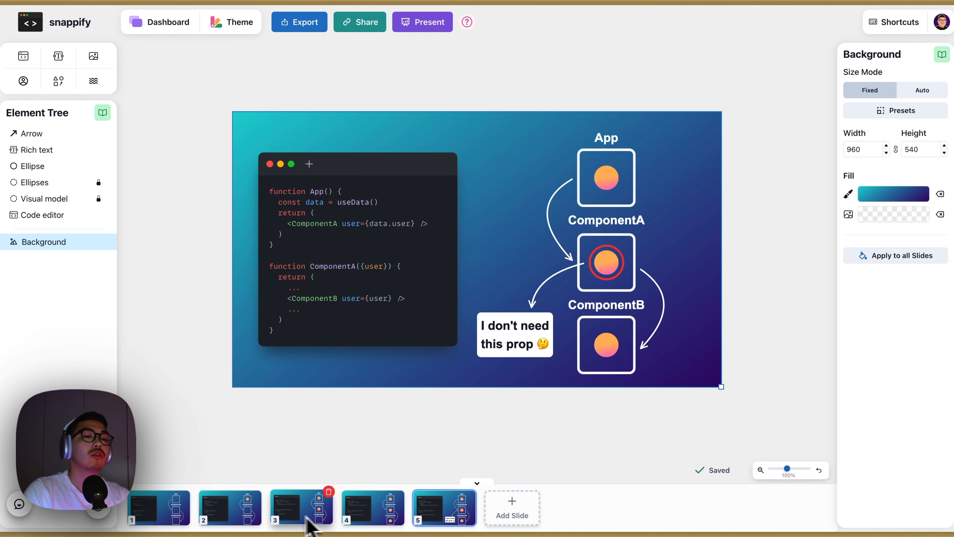
# Duplicate slide 2 and place the copy at the end of the deck as slide 6.
pyautogui.rightClick(240, 521)
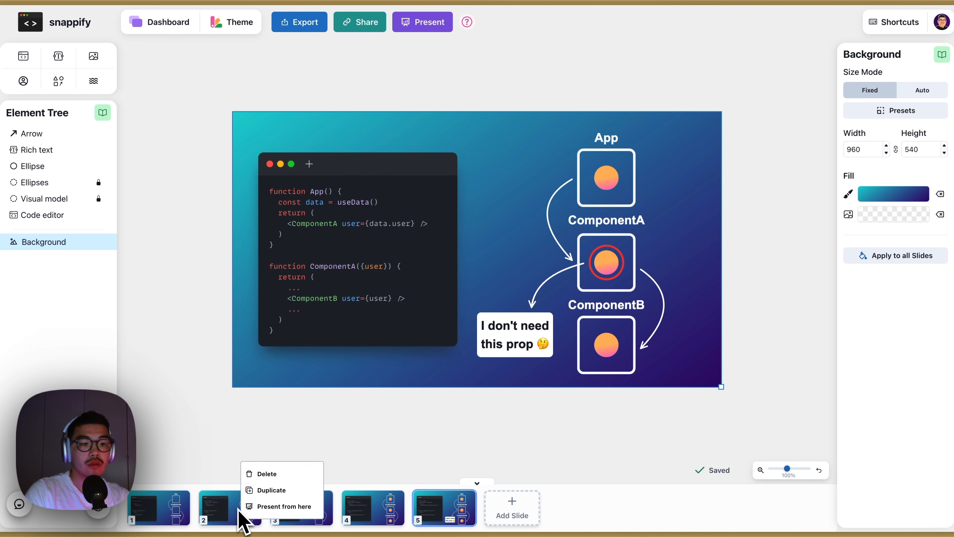
pyautogui.click(301, 491)
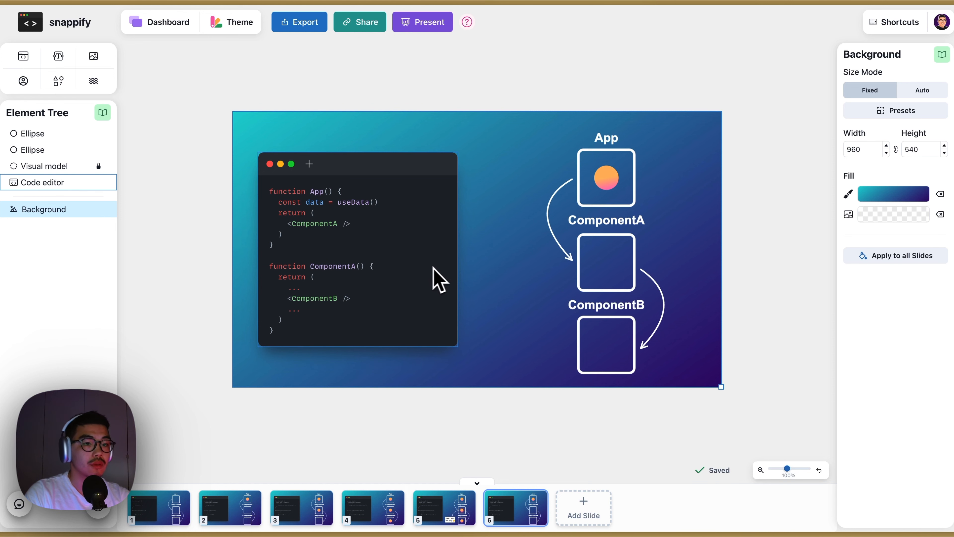
pyautogui.moveTo(260, 517)
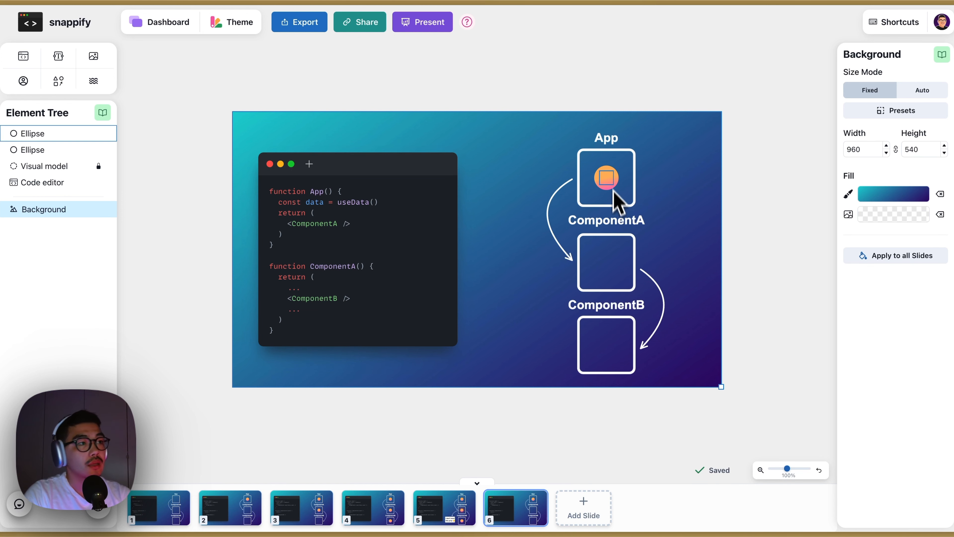
# Delete the extra 26 by 26 gradient ellipse lying over the App circle on slide 6.
pyautogui.click(607, 176)
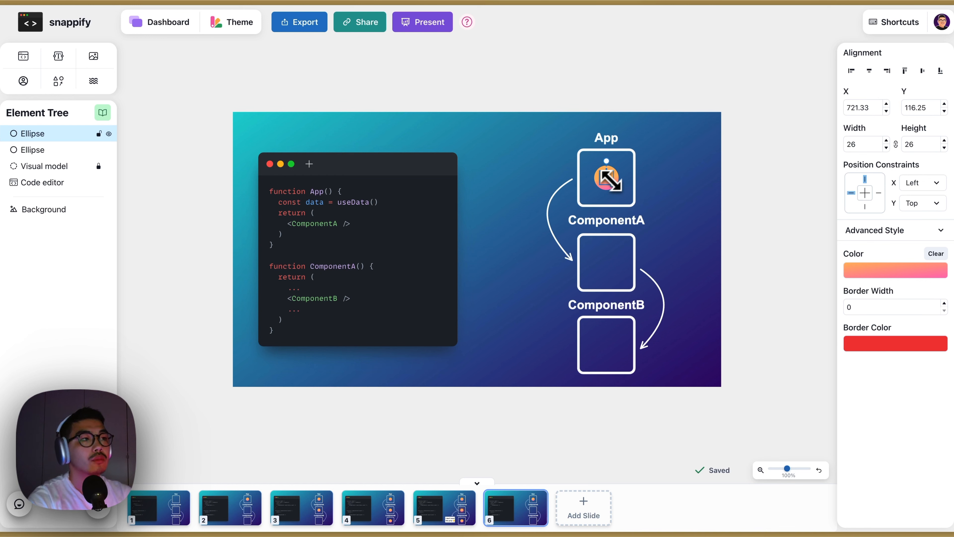
pyautogui.moveTo(466, 516)
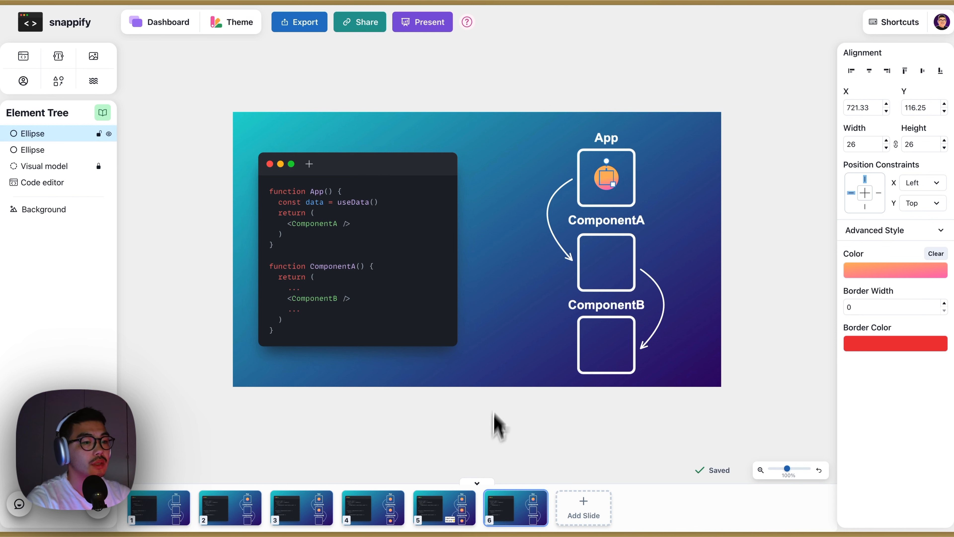
pyautogui.click(472, 515)
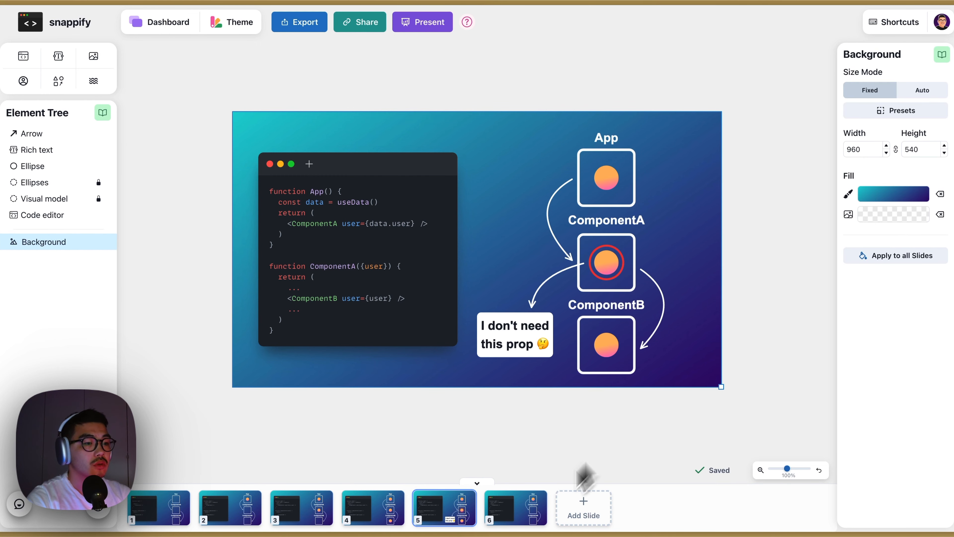
pyautogui.click(515, 515)
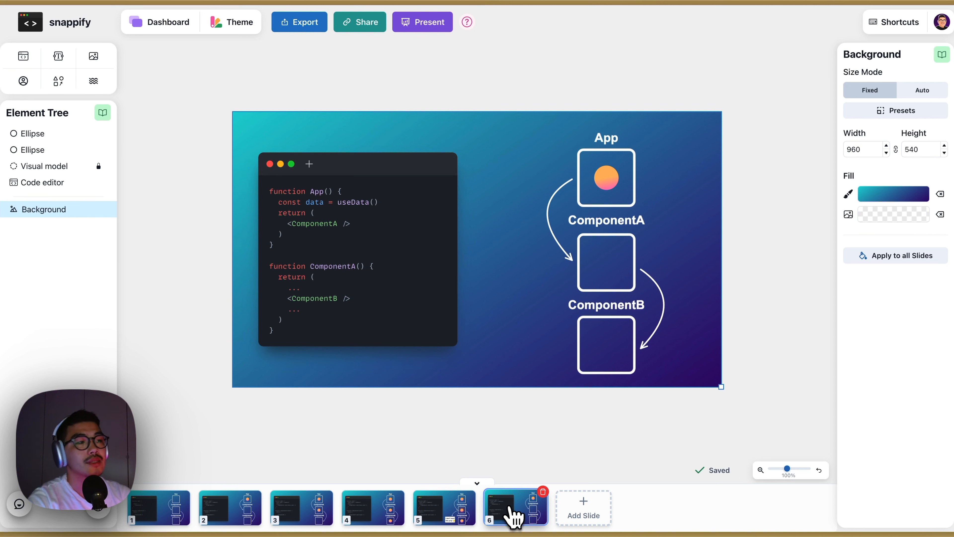
pyautogui.click(614, 188)
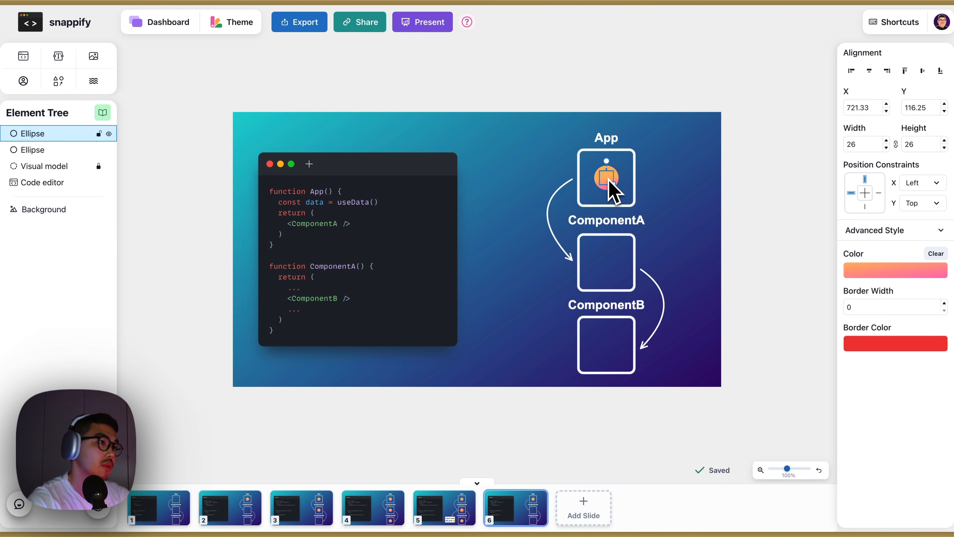
pyautogui.press('Delete')
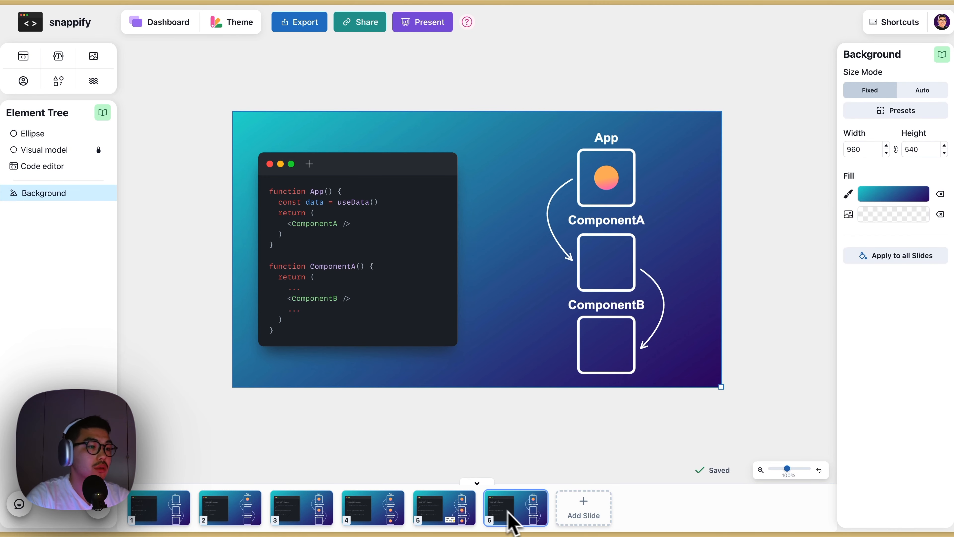
# Duplicate slide 6 as slide 7 and rewrite its code so App nests ComponentB inside ComponentA, which takes and renders children.
pyautogui.rightClick(514, 517)
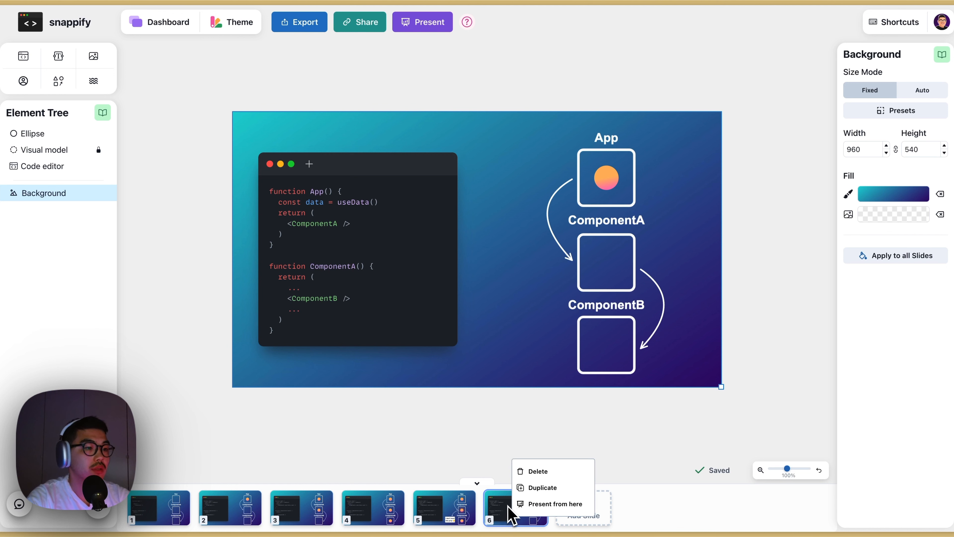
pyautogui.click(544, 489)
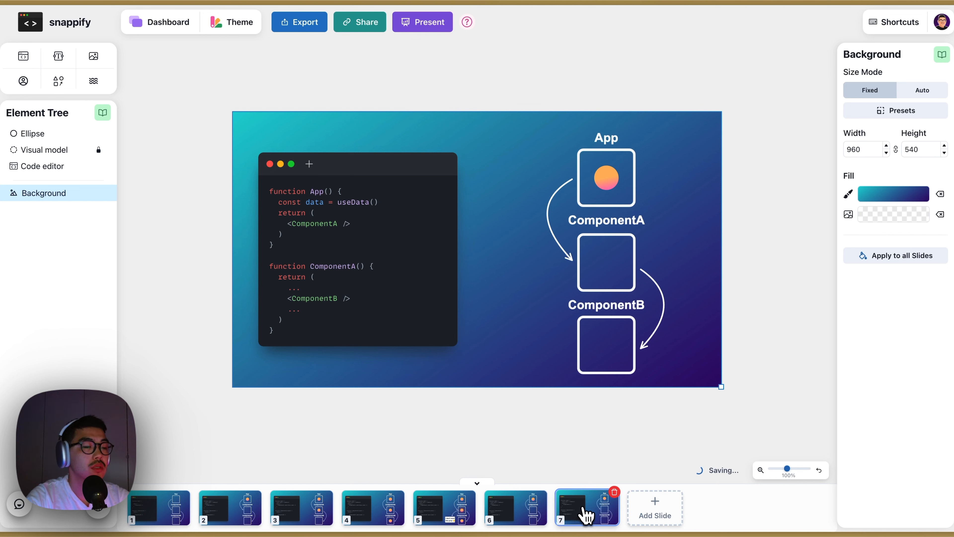
pyautogui.click(405, 196)
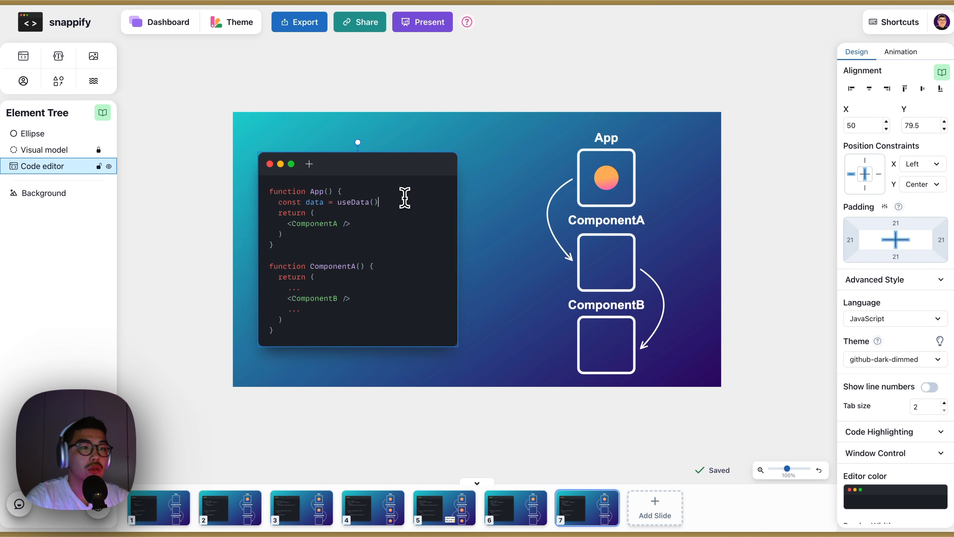
pyautogui.hotkey('ctrl', 'a')
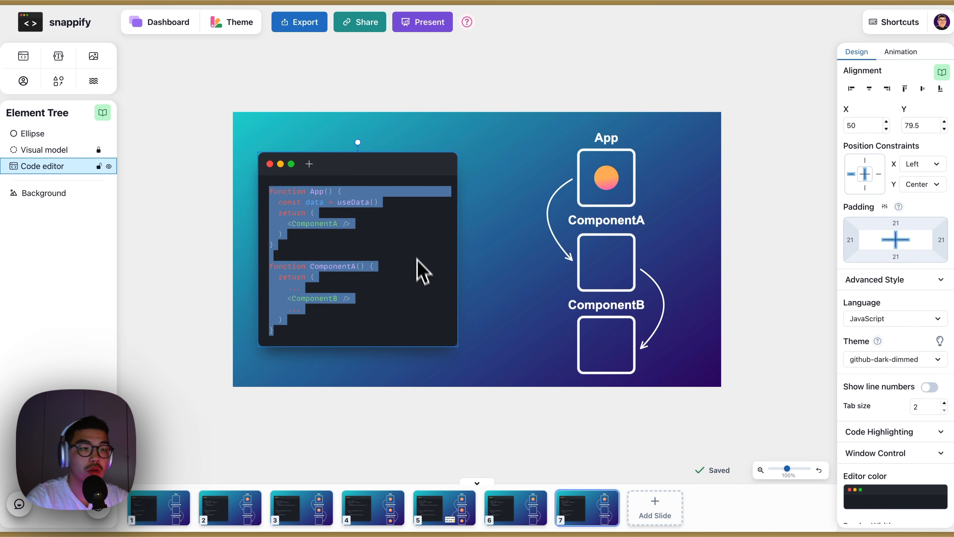
pyautogui.write('function App() {   const data = useData()   return (     <ComponentA>       <ComponentB />     </ComponentA>   ) }  function ComponentA({children}) {   return (     ...     {children}     ...   ) }')
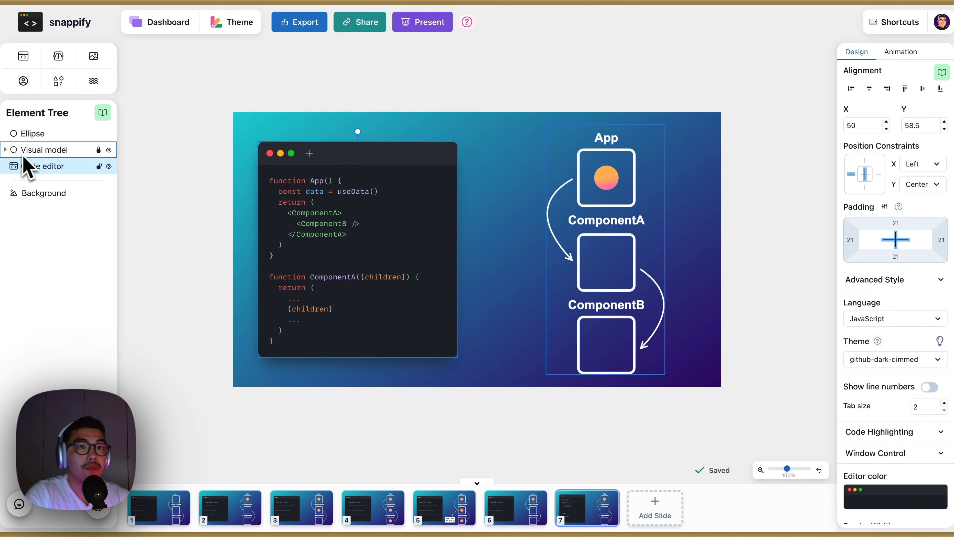
# Duplicate the App-to-ComponentA arrow inside the Visual model group on slide 7 and unlock the copy.
pyautogui.click(5, 150)
pyautogui.click(29, 166)
pyautogui.click(33, 182)
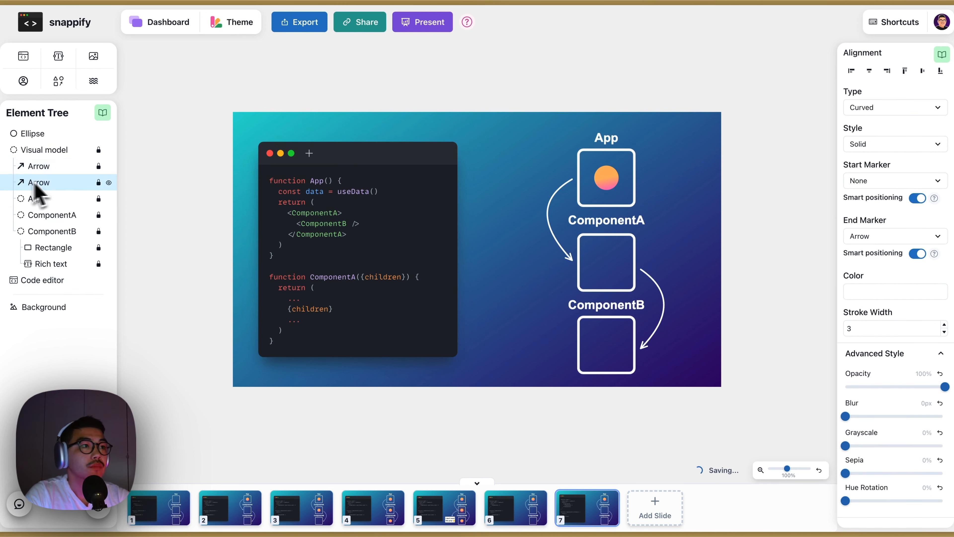
pyautogui.rightClick(79, 184)
pyautogui.click(103, 228)
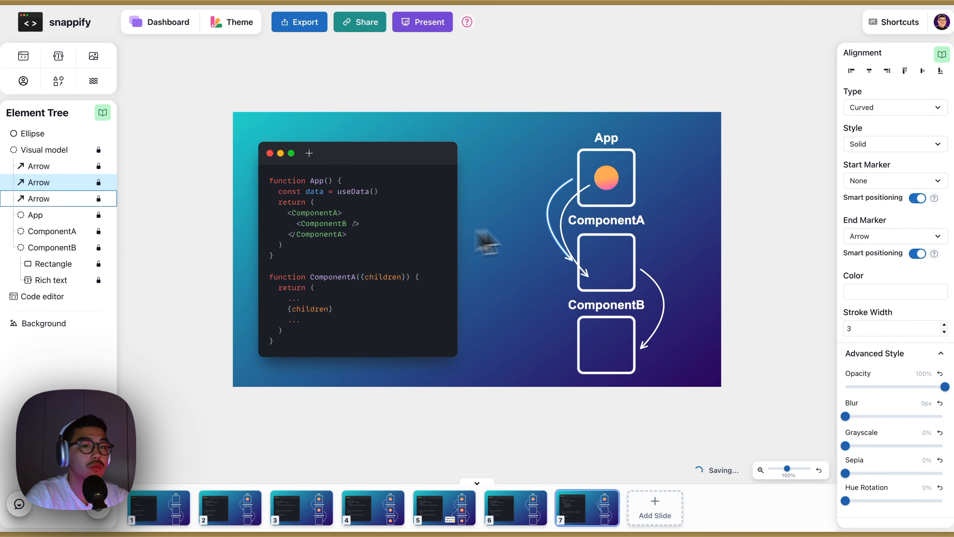
pyautogui.click(100, 182)
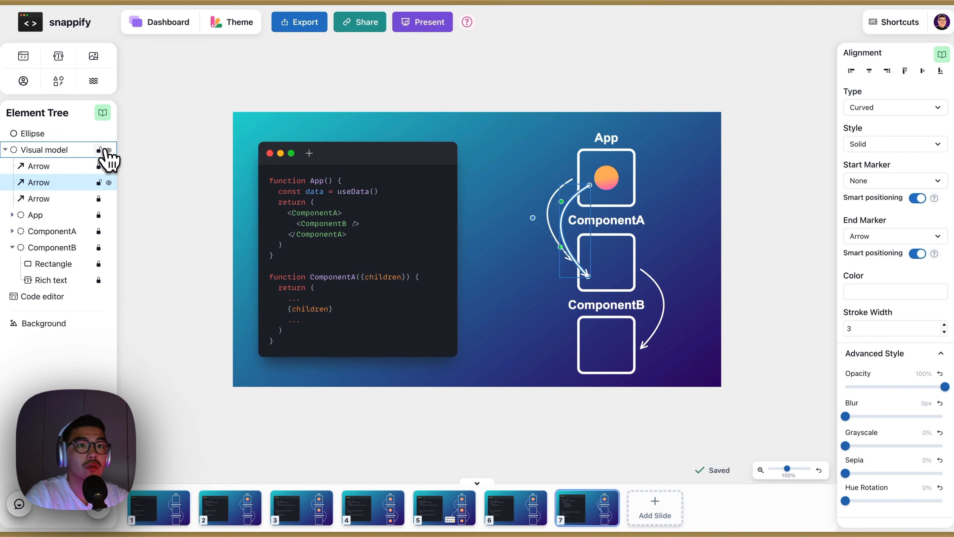
# Attach the copied arrow from the App box to the ComponentB box and bow its curve outward past the original arrow.
pyautogui.moveTo(590, 185)
pyautogui.mouseDown()
pyautogui.moveTo(575, 179)
pyautogui.moveTo(586, 166)
pyautogui.mouseUp()
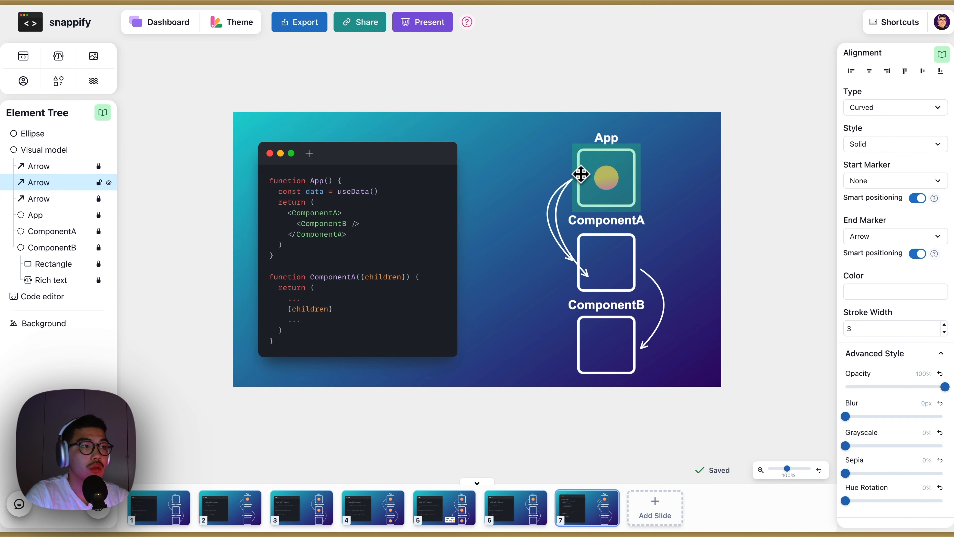
pyautogui.moveTo(581, 174); pyautogui.dragTo(574, 346)
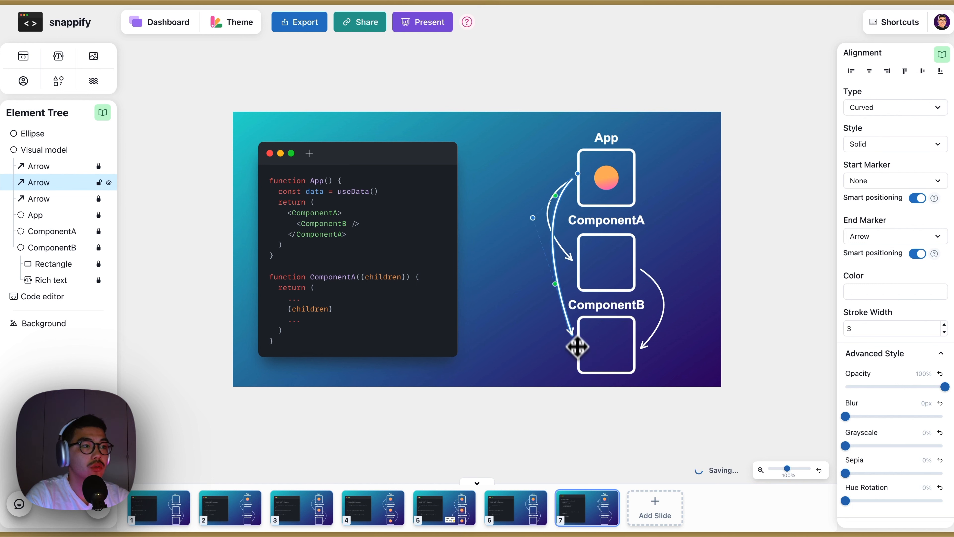
pyautogui.moveTo(537, 222); pyautogui.dragTo(487, 239)
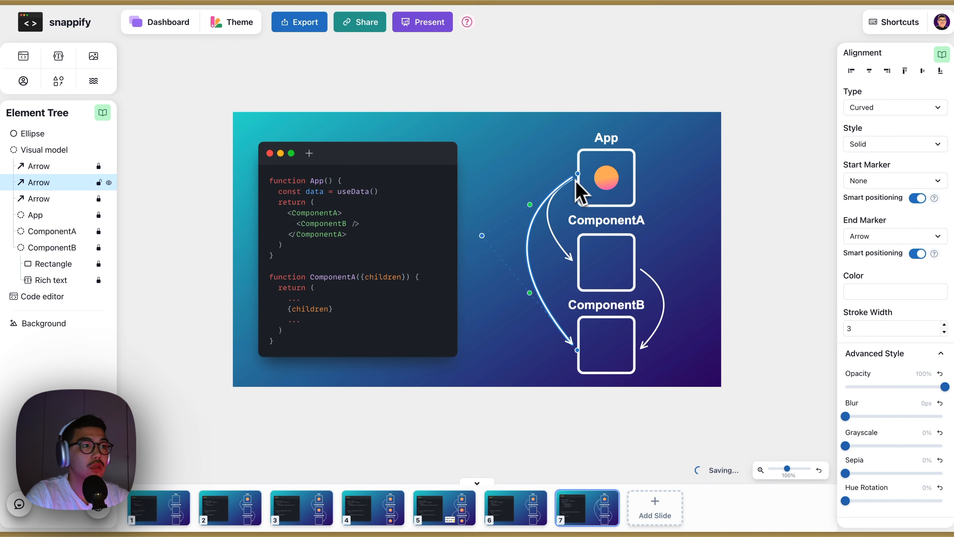
pyautogui.moveTo(581, 175); pyautogui.dragTo(578, 176)
pyautogui.click(545, 177)
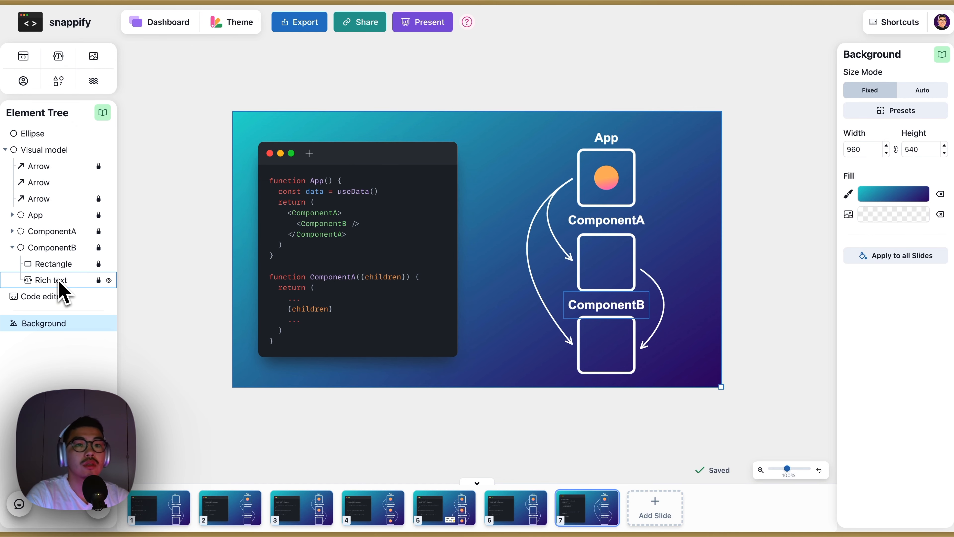
# Duplicate the ComponentB label, unlock the copy and move it to the right of the original at about X 850, Y 353.
pyautogui.click(61, 288)
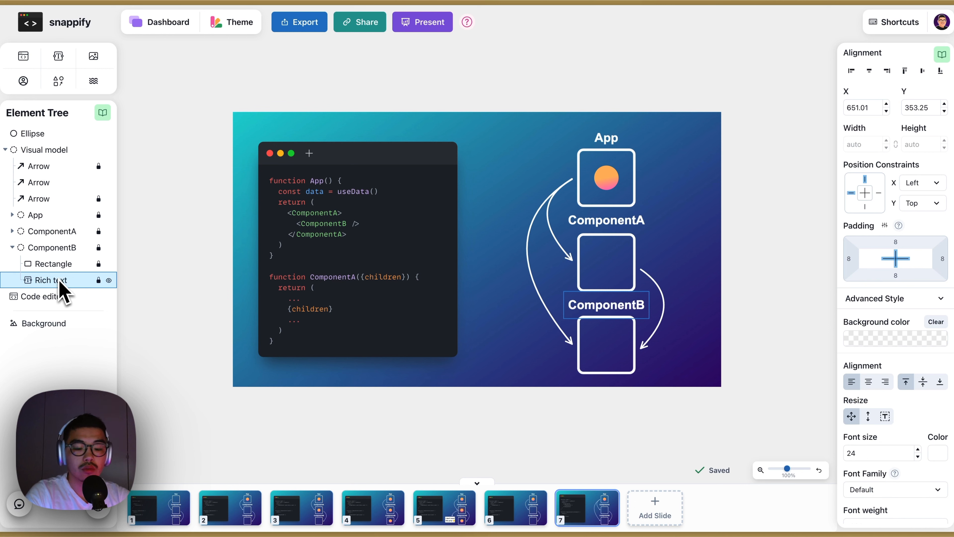
pyautogui.rightClick(58, 281)
pyautogui.click(81, 321)
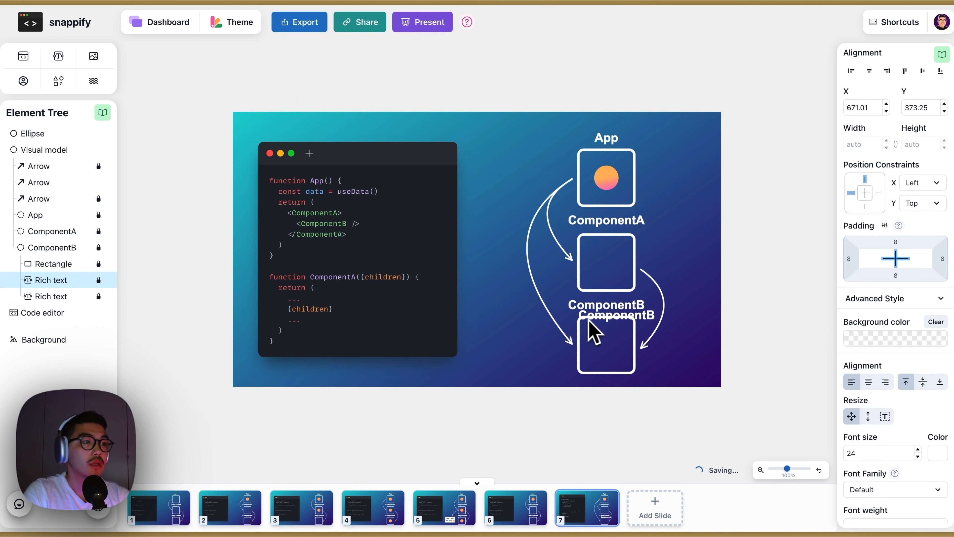
pyautogui.click(98, 280)
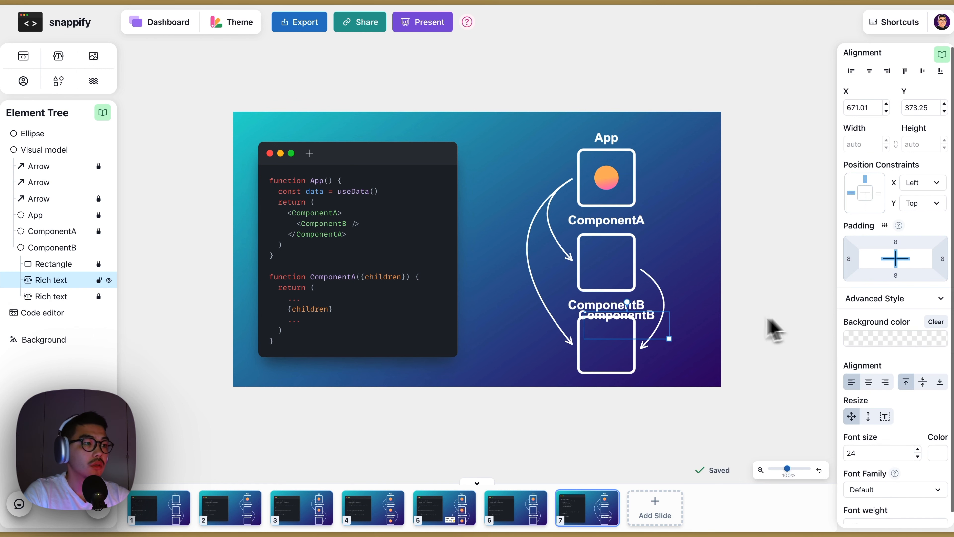
pyautogui.click(662, 341)
pyautogui.moveTo(679, 331); pyautogui.dragTo(742, 315)
pyautogui.click(67, 281)
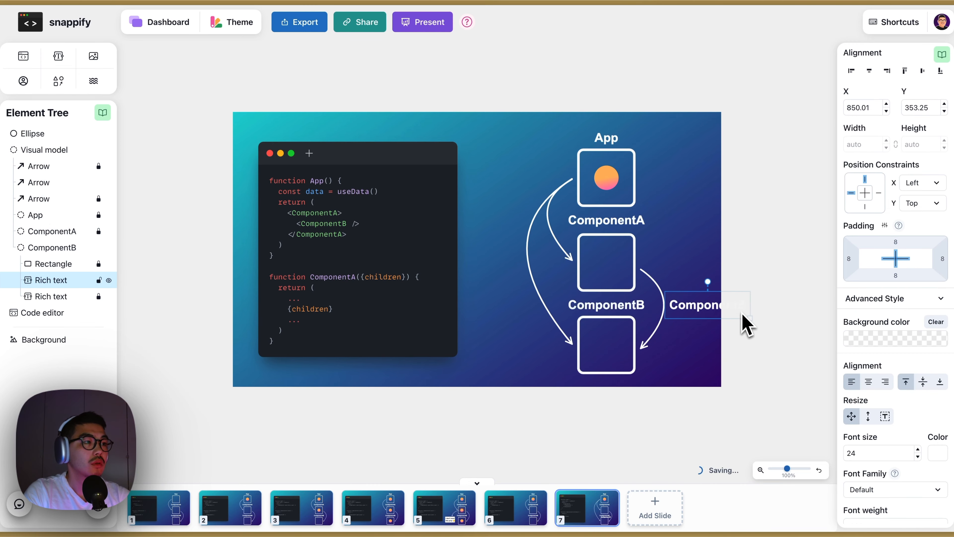
# Change the copied label's text to "Children" and nudge it slightly left to about X 847, beside the ComponentA-to-ComponentB arrow.
pyautogui.doubleClick(700, 316)
pyautogui.write('C')
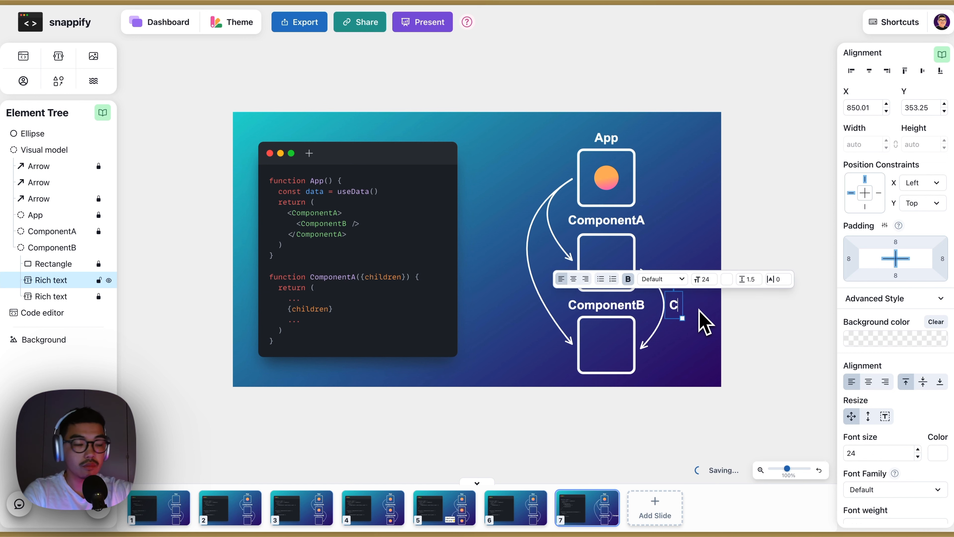
pyautogui.write('hildren')
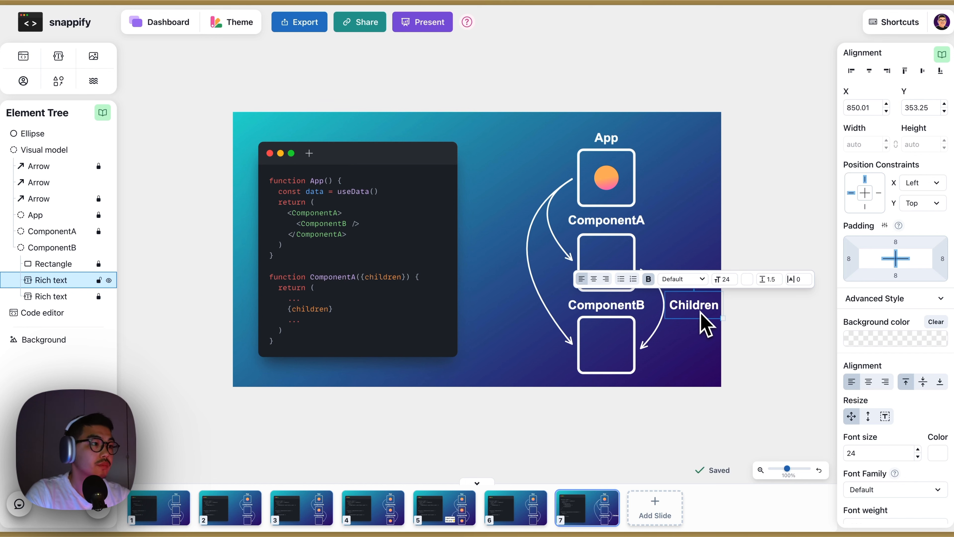
pyautogui.click(699, 311)
pyautogui.click(699, 309)
pyautogui.moveTo(698, 309); pyautogui.dragTo(696, 303)
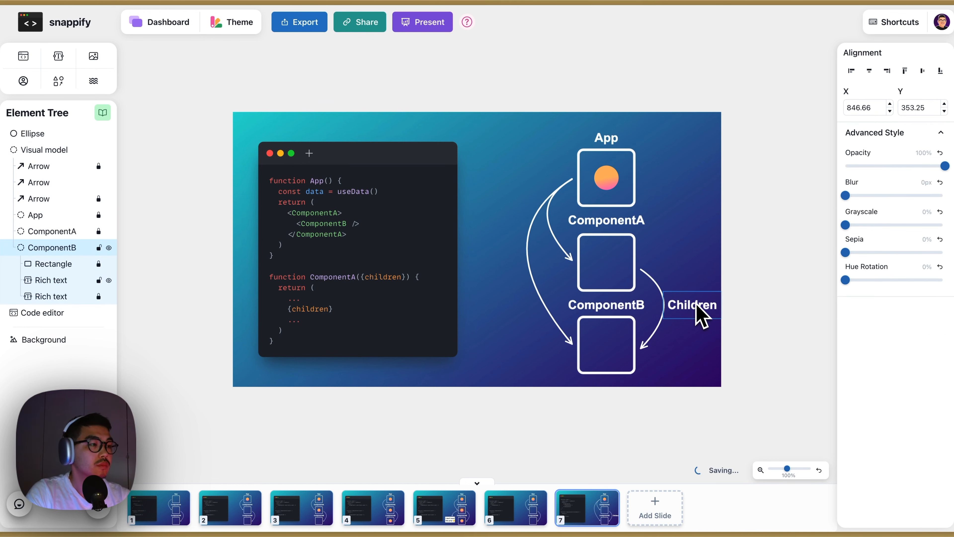
pyautogui.click(686, 335)
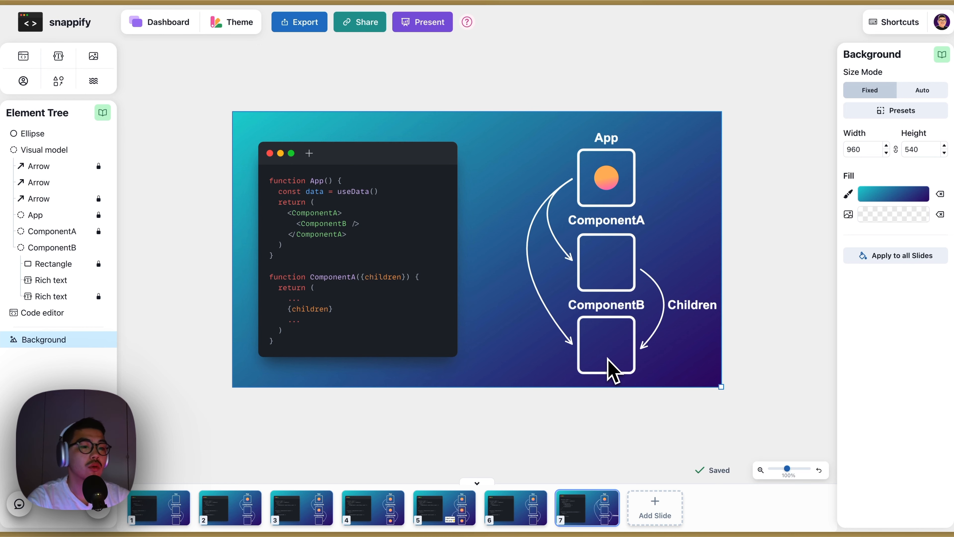
# Copy the small transparent ellipse from slide 2's App box and paste it onto slide 7.
pyautogui.click(242, 515)
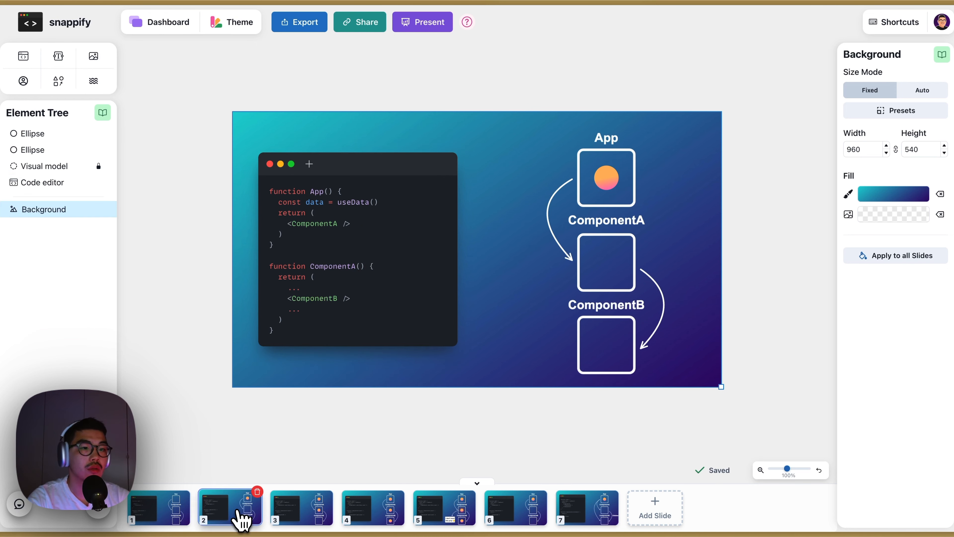
pyautogui.click(604, 181)
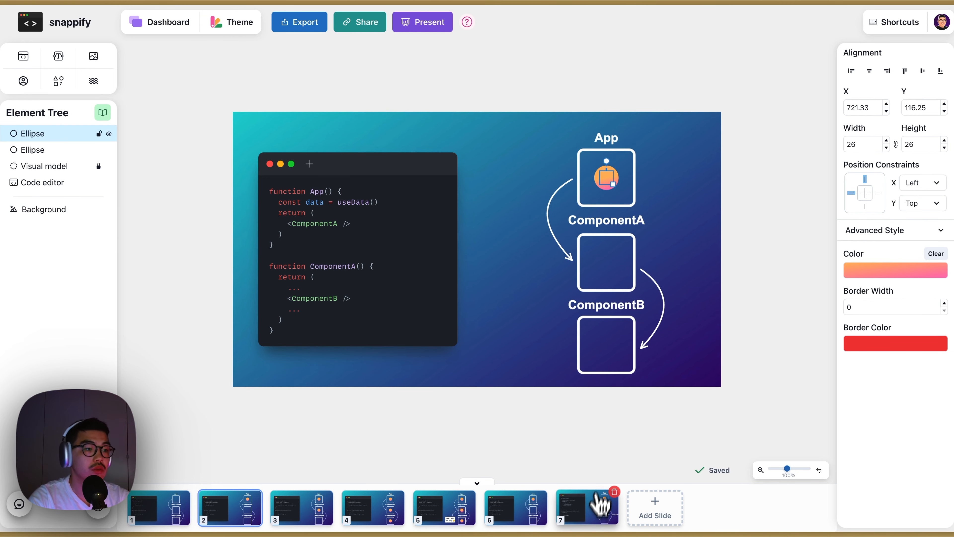
pyautogui.click(602, 510)
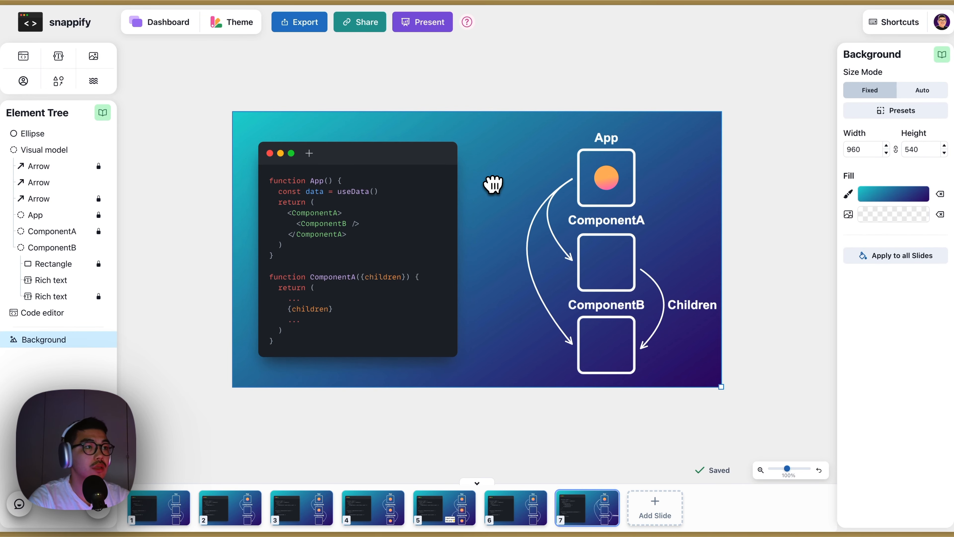
pyautogui.hotkey('ctrl', 'v')
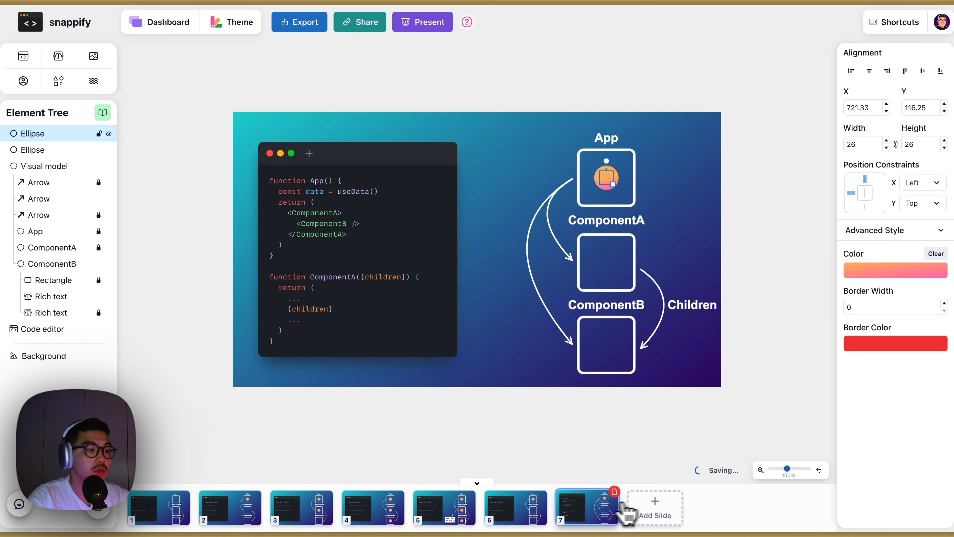
# Duplicate slide 7 as slide 8 and pass user={data.user} to ComponentB inside App in the new slide's code.
pyautogui.rightClick(599, 516)
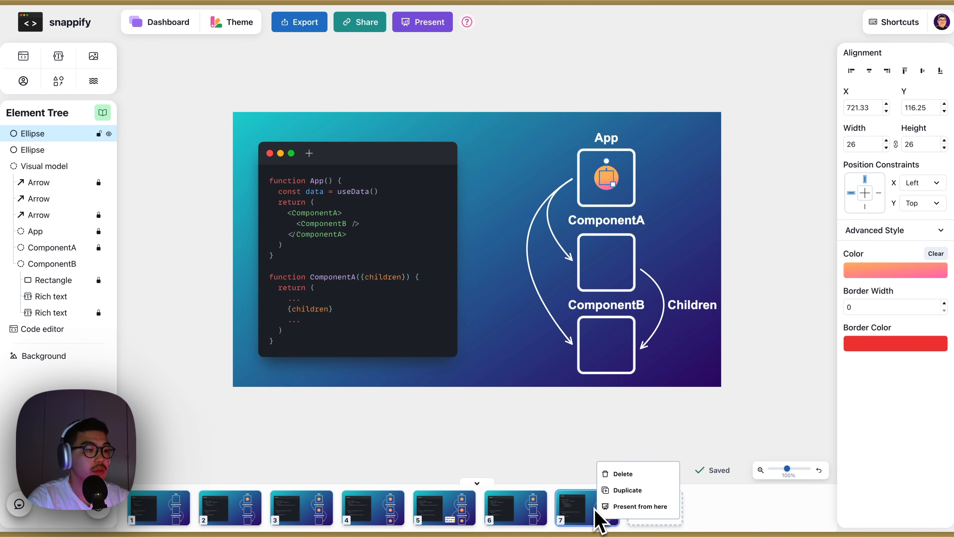
pyautogui.click(627, 490)
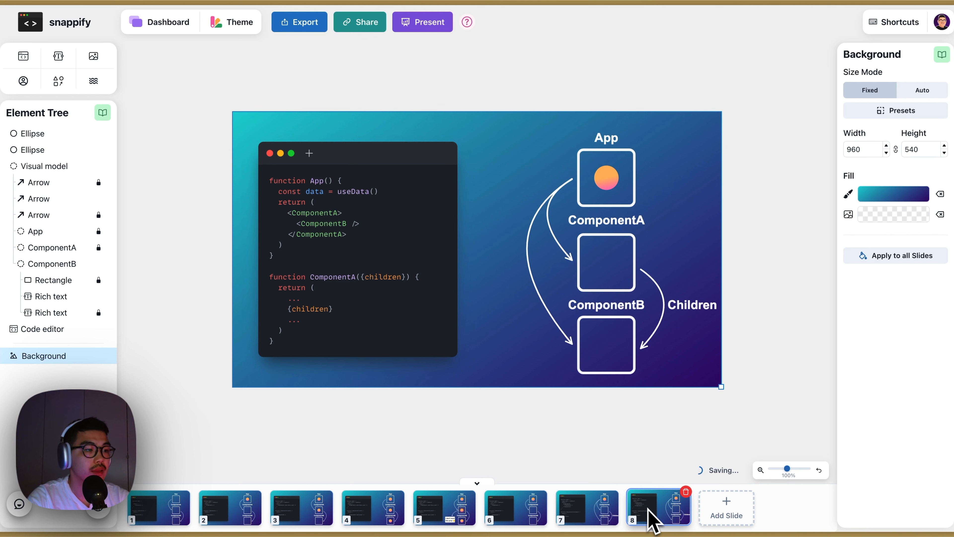
pyautogui.click(400, 231)
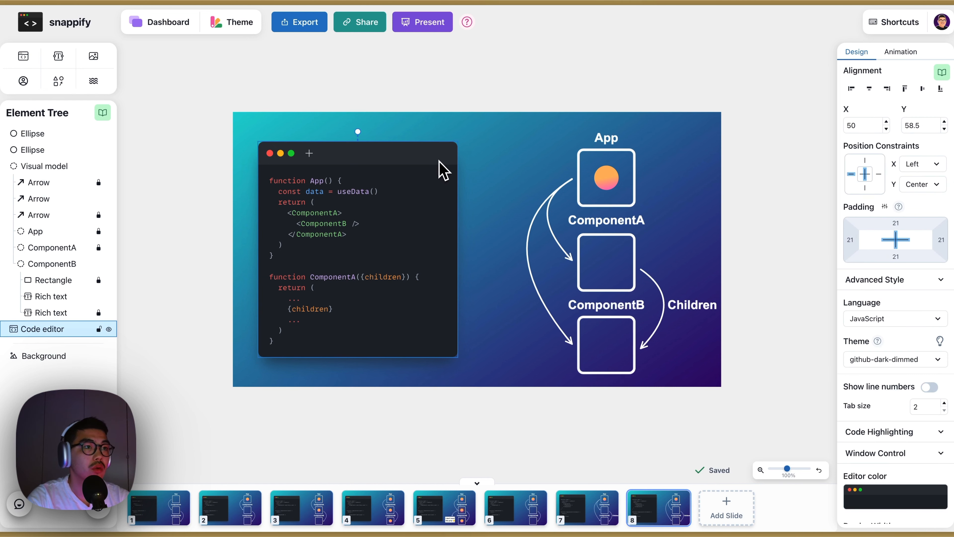
pyautogui.hotkey('ctrl', 'a')
pyautogui.write('function App() {   const data = useData()   return (     <ComponentA>       <ComponentB user={data.user} />     </ComponentA>   ) }  function ComponentA({children}) {   return (     ...     {children}     ...   ) }')
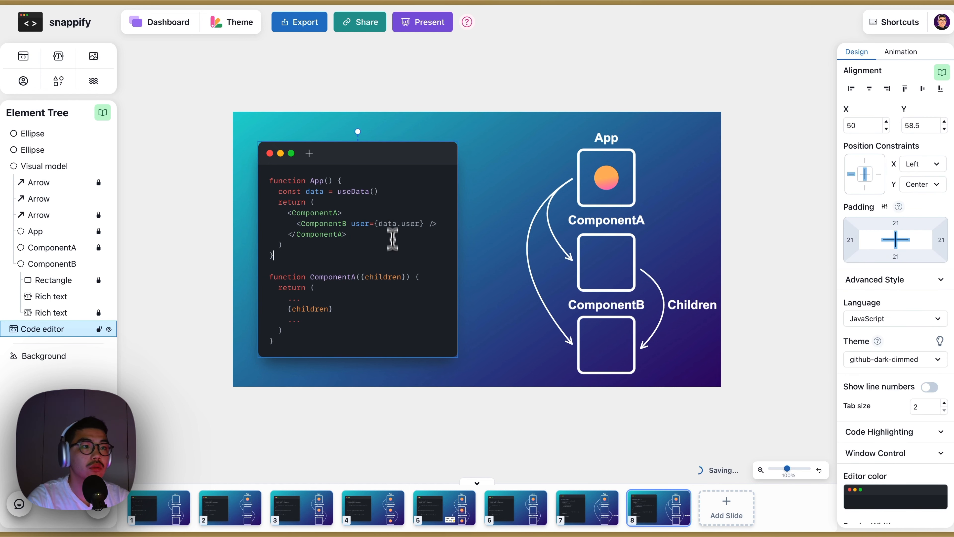
pyautogui.moveTo(351, 223); pyautogui.dragTo(405, 223)
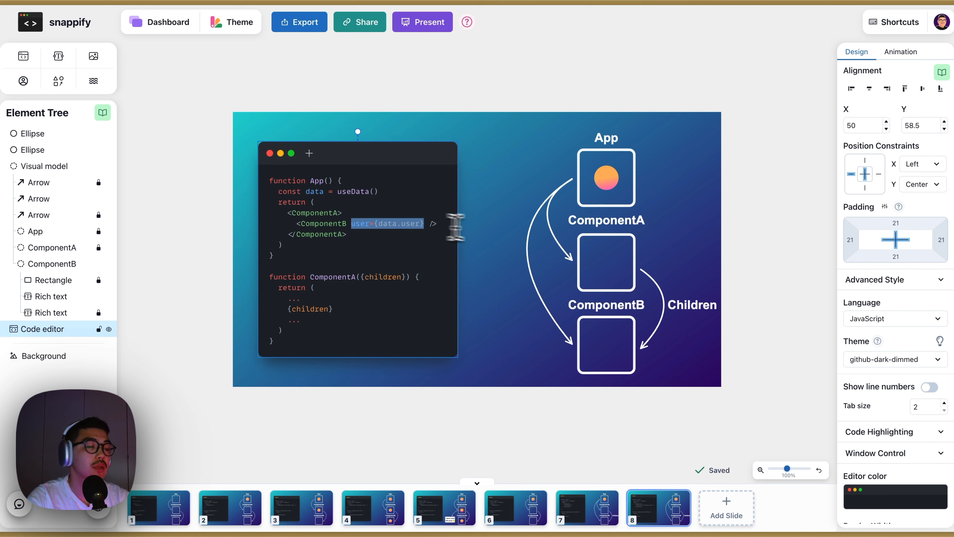
# Move slide 8's transparent ellipse into the ComponentB box, set its size to 48 by 48, and centre it at about X 710, Y 434.
pyautogui.click(608, 183)
pyautogui.moveTo(608, 183); pyautogui.dragTo(611, 348)
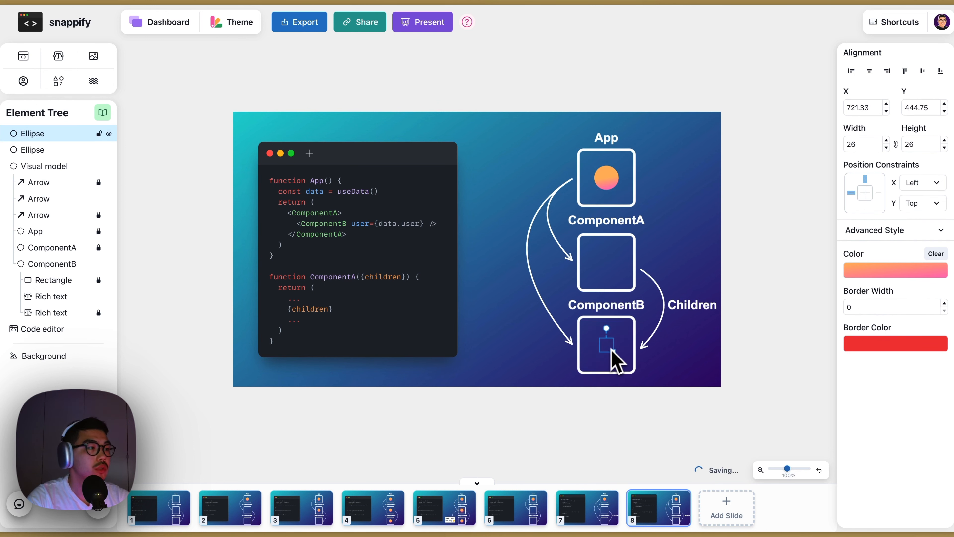
pyautogui.doubleClick(864, 144)
pyautogui.write('45')
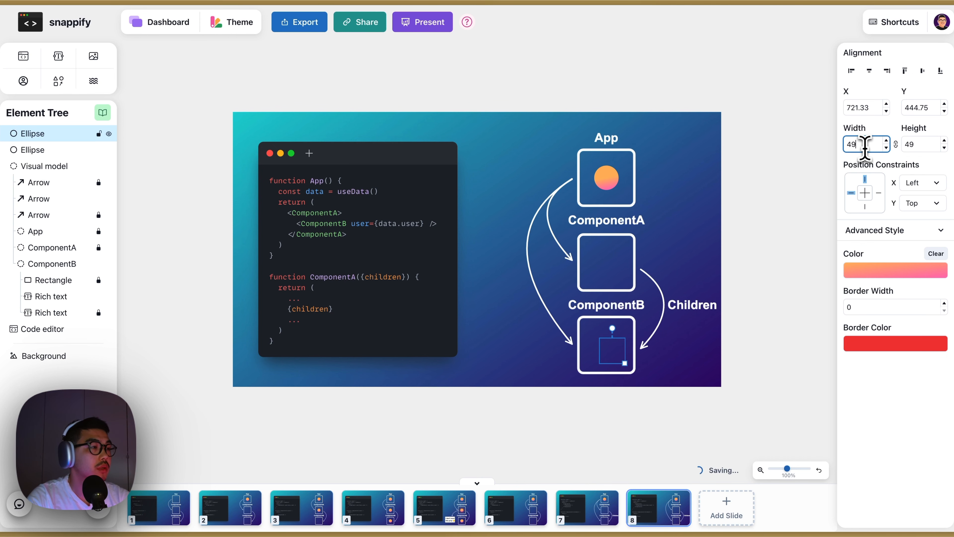
pyautogui.click(797, 213)
pyautogui.moveTo(619, 352); pyautogui.dragTo(605, 344)
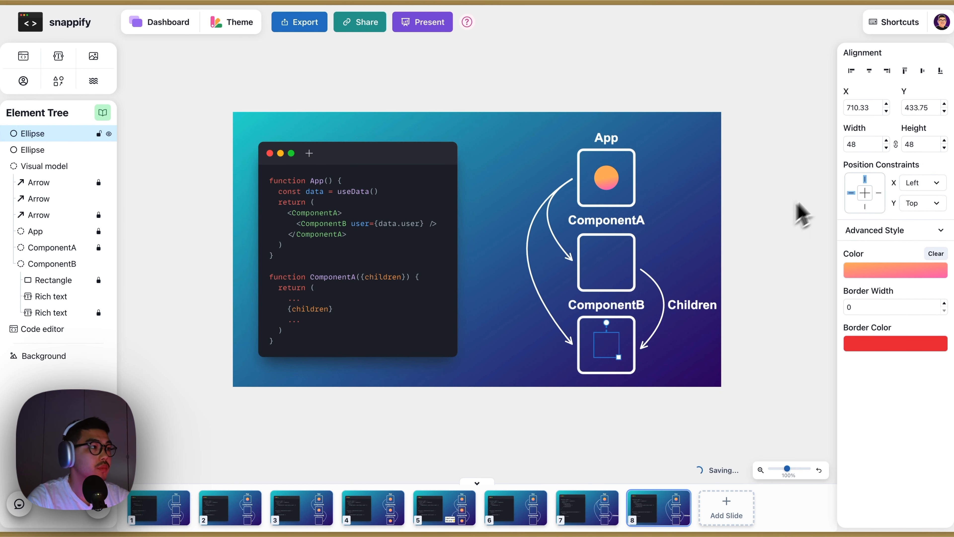
# Raise the opacity of the ellipse in slide 8's ComponentB box to 100%.
pyautogui.click(896, 230)
pyautogui.moveTo(851, 263); pyautogui.dragTo(945, 263)
pyautogui.click(758, 391)
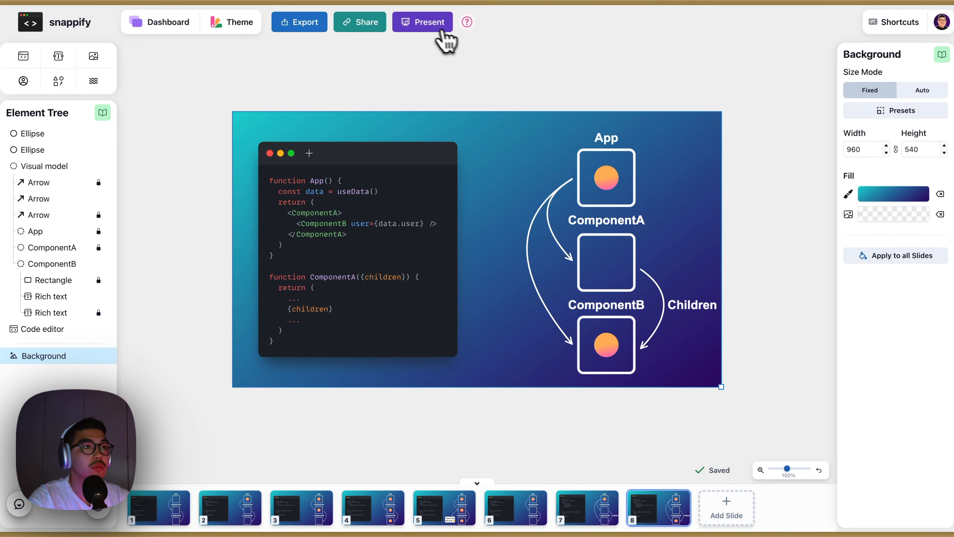
# Present the slides from the beginning and advance through the animated transitions until ComponentB receives the user prop.
pyautogui.click(432, 24)
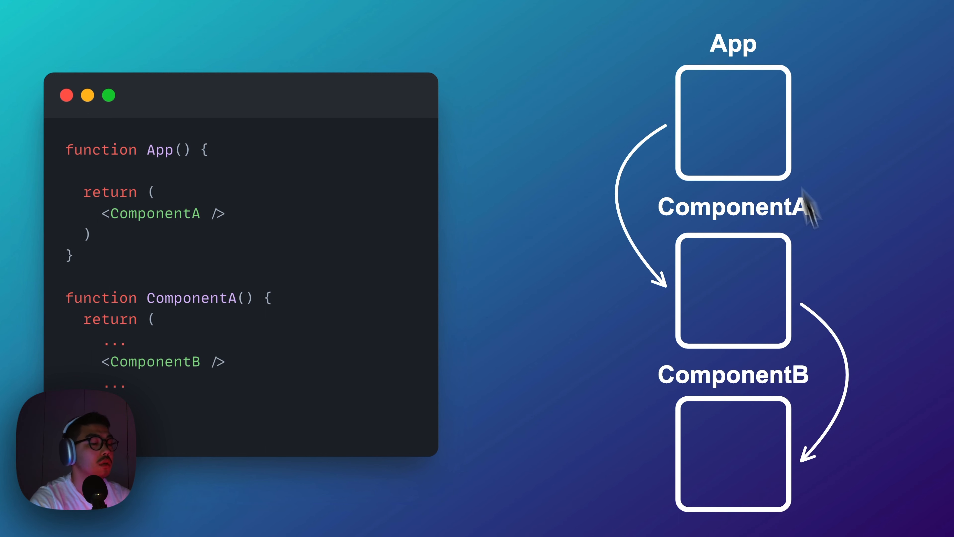
pyautogui.click(540, 297)
pyautogui.click(540, 296)
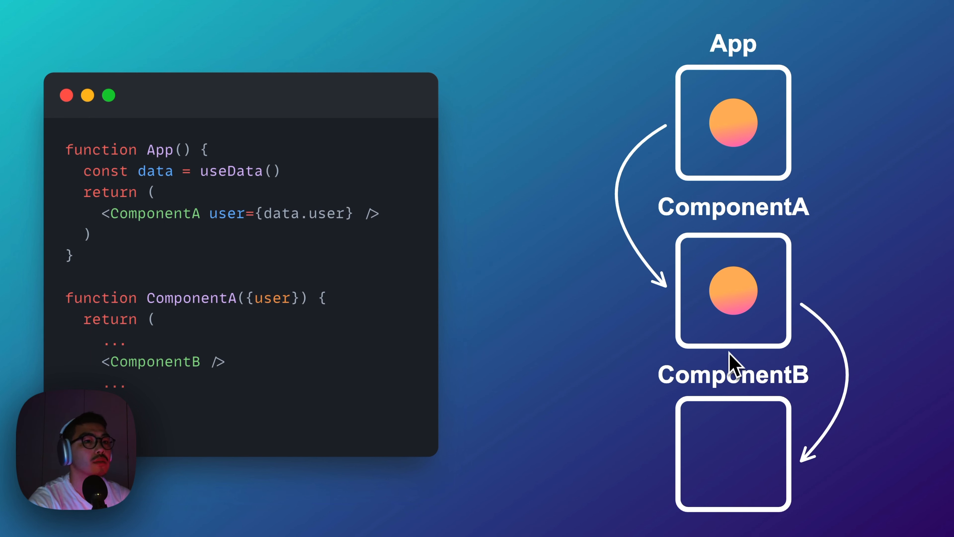
pyautogui.click(732, 312)
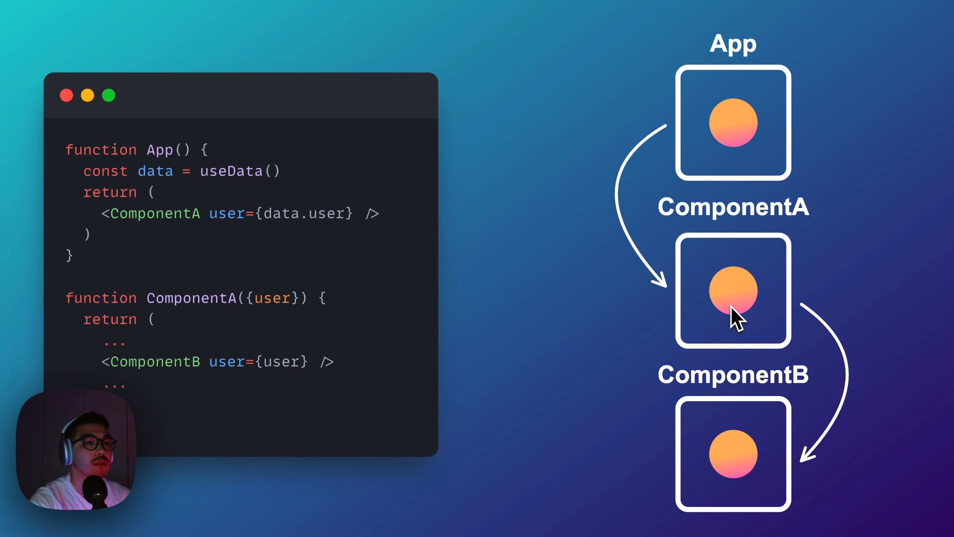